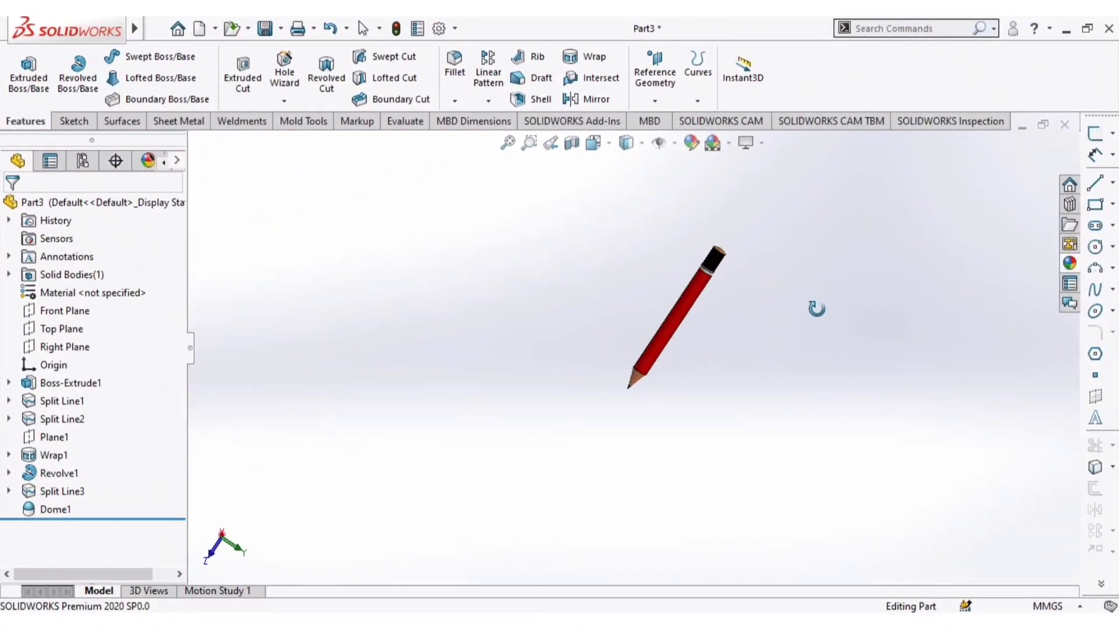
{"action": "scroll", "coordinate": [728, 281], "scroll_direction": "down", "scroll_amount": 4}
{"action": "scroll", "coordinate": [559, 448], "scroll_direction": "down", "scroll_amount": 2}
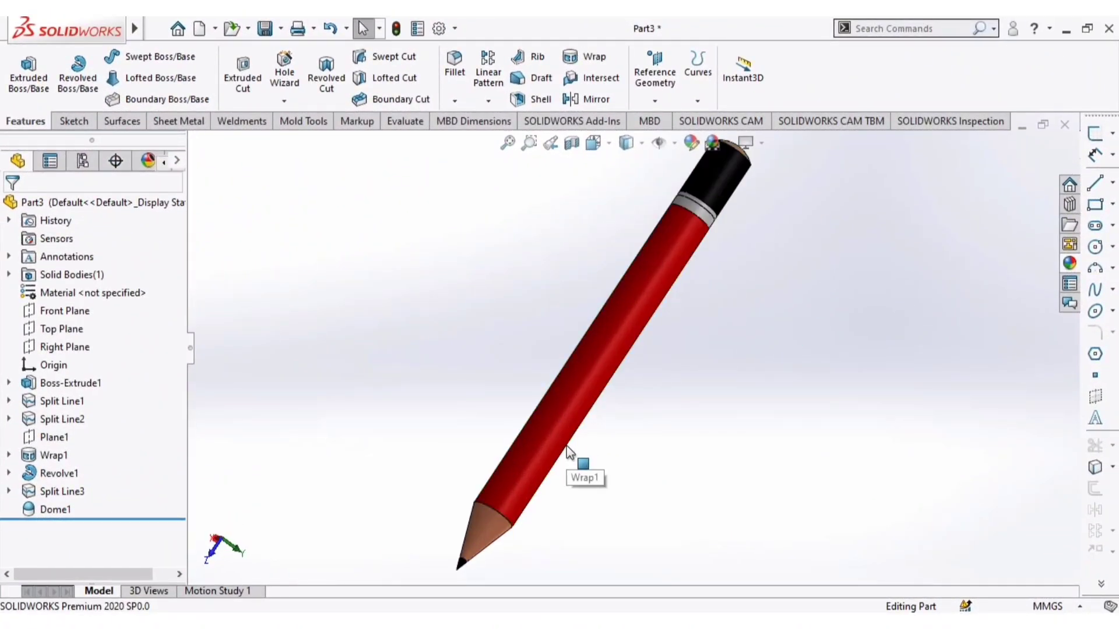
{"action": "scroll", "coordinate": [589, 367], "scroll_direction": "up", "scroll_amount": 2}
{"action": "scroll", "coordinate": [575, 446], "scroll_direction": "down", "scroll_amount": 2}
{"action": "scroll", "coordinate": [574, 436], "scroll_direction": "up", "scroll_amount": 2}
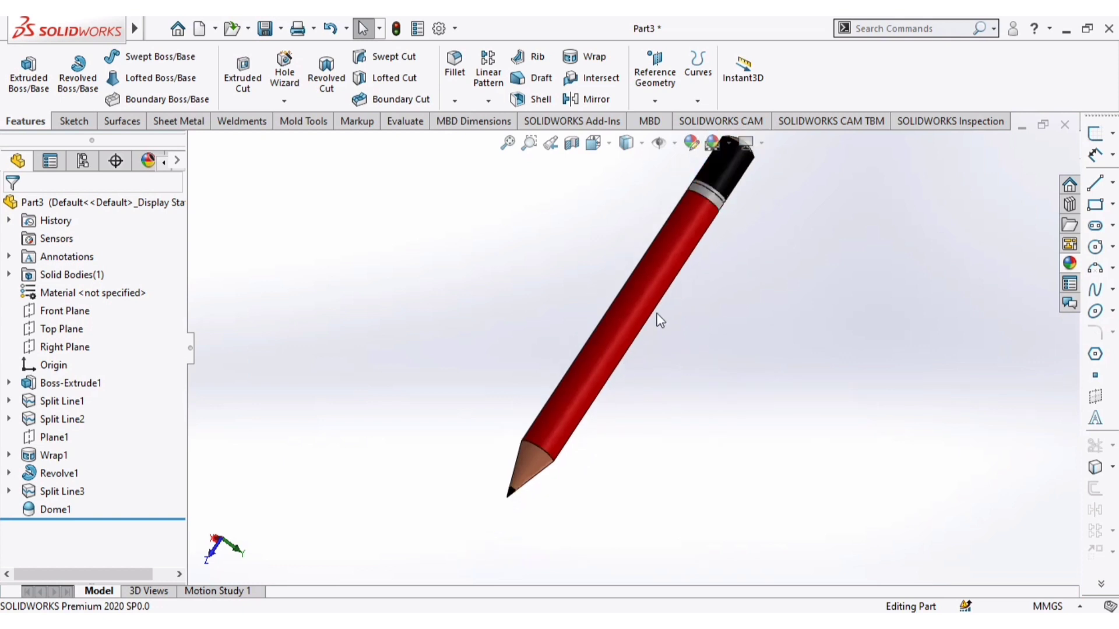
{"action": "left_click", "coordinate": [604, 144]}
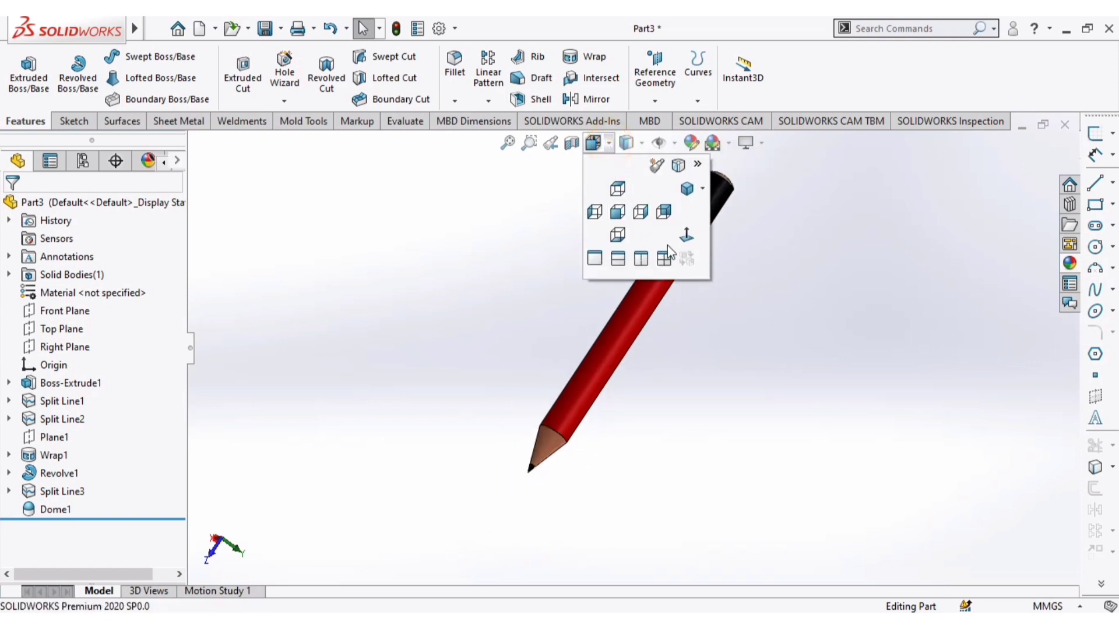
{"action": "left_click", "coordinate": [665, 258]}
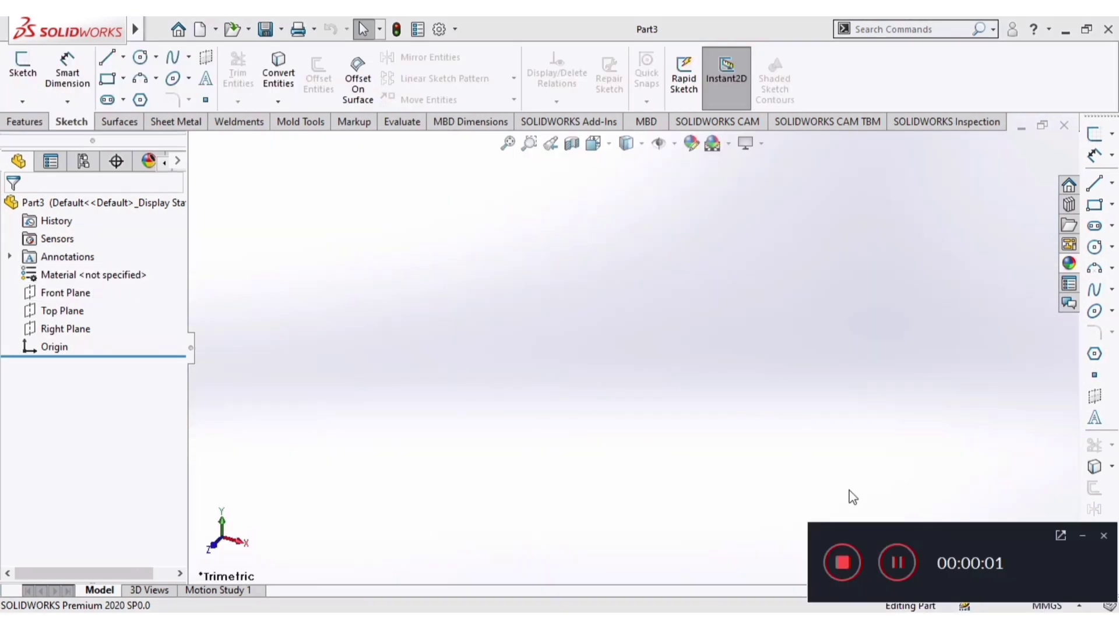
{"action": "left_click", "coordinate": [1080, 535]}
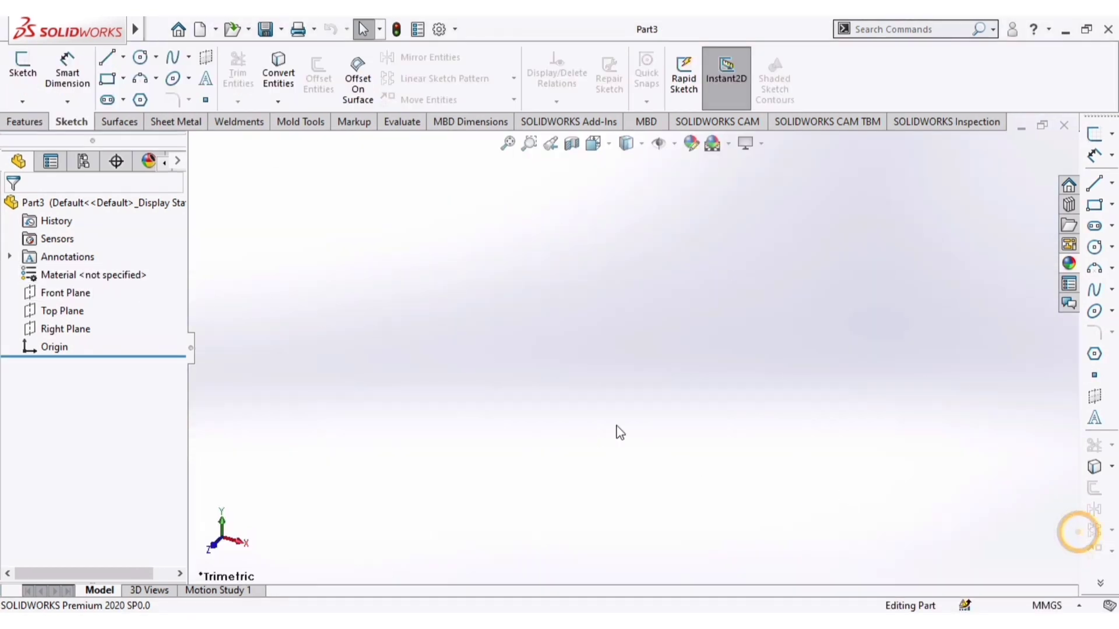
- Sketch a circle with a radius of about 51 mm on the Front Plane, centred on the origin
{"action": "left_click", "coordinate": [64, 293]}
{"action": "left_click", "coordinate": [84, 275]}
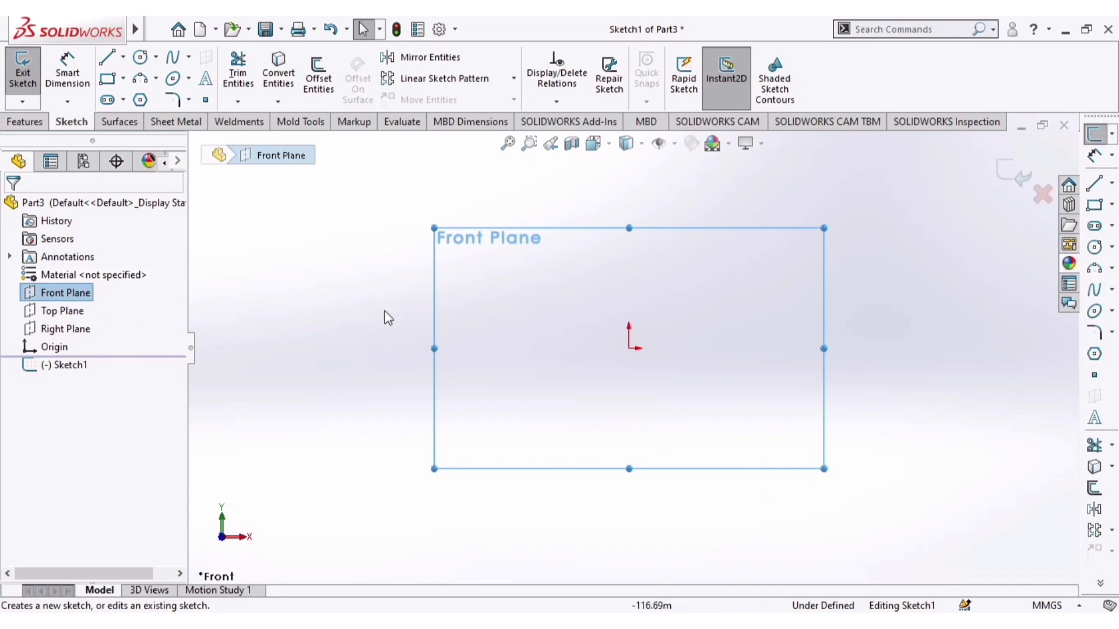
{"action": "left_click", "coordinate": [140, 56]}
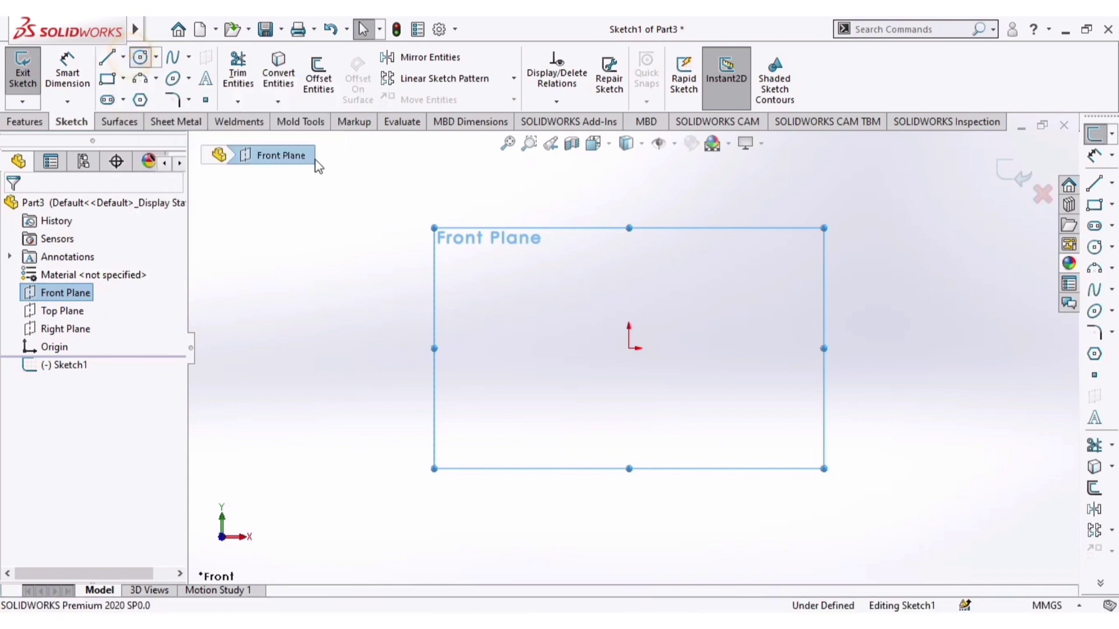
{"action": "left_click", "coordinate": [629, 349]}
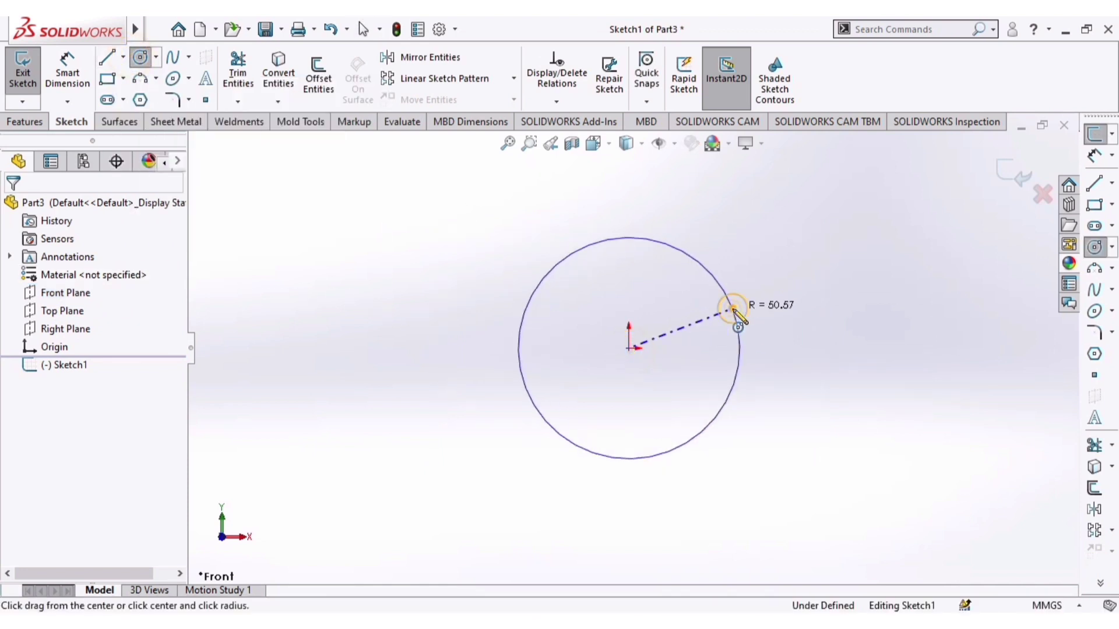
{"action": "left_click", "coordinate": [735, 314]}
{"action": "key", "text": "Escape"}
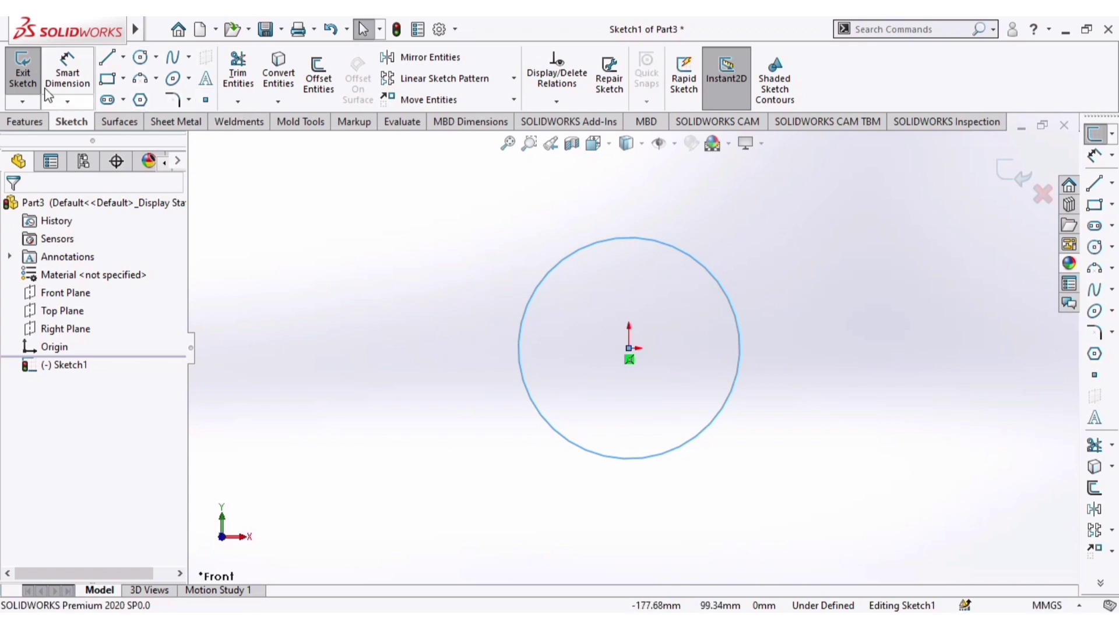
- Start a boss extrusion of the circle with the Mid Plane end condition
{"action": "left_click", "coordinate": [24, 121]}
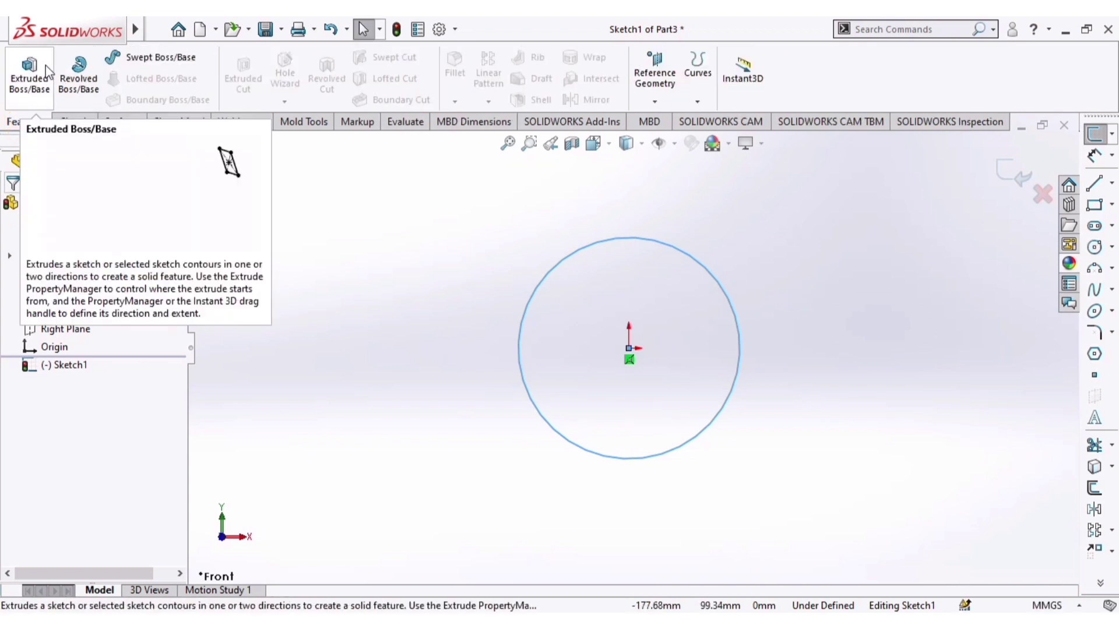
{"action": "left_click", "coordinate": [29, 78]}
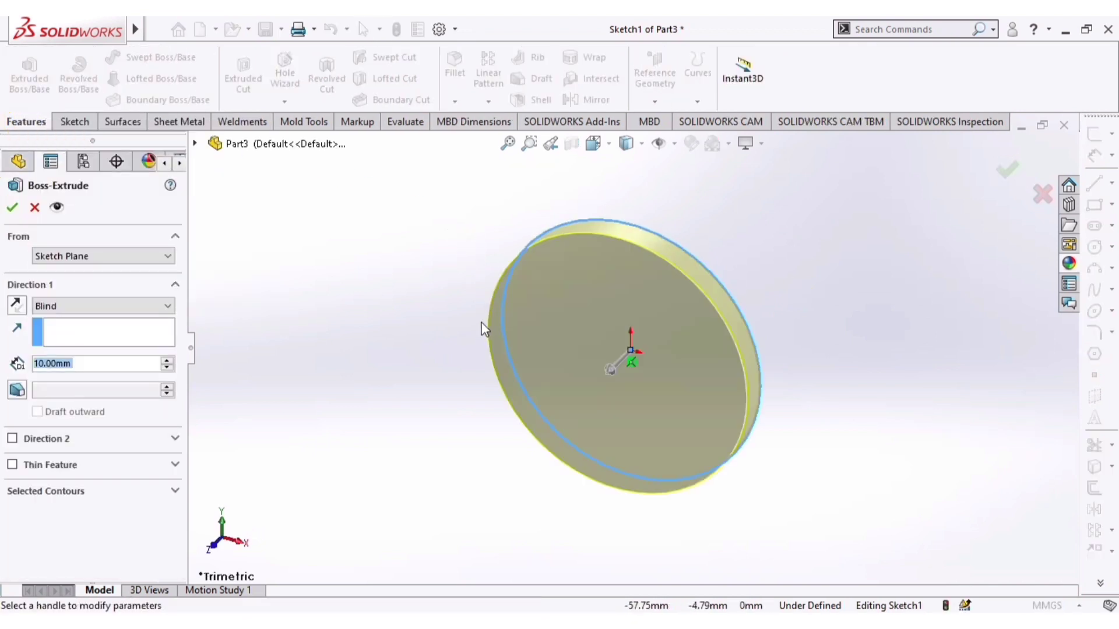
{"action": "left_click", "coordinate": [100, 309]}
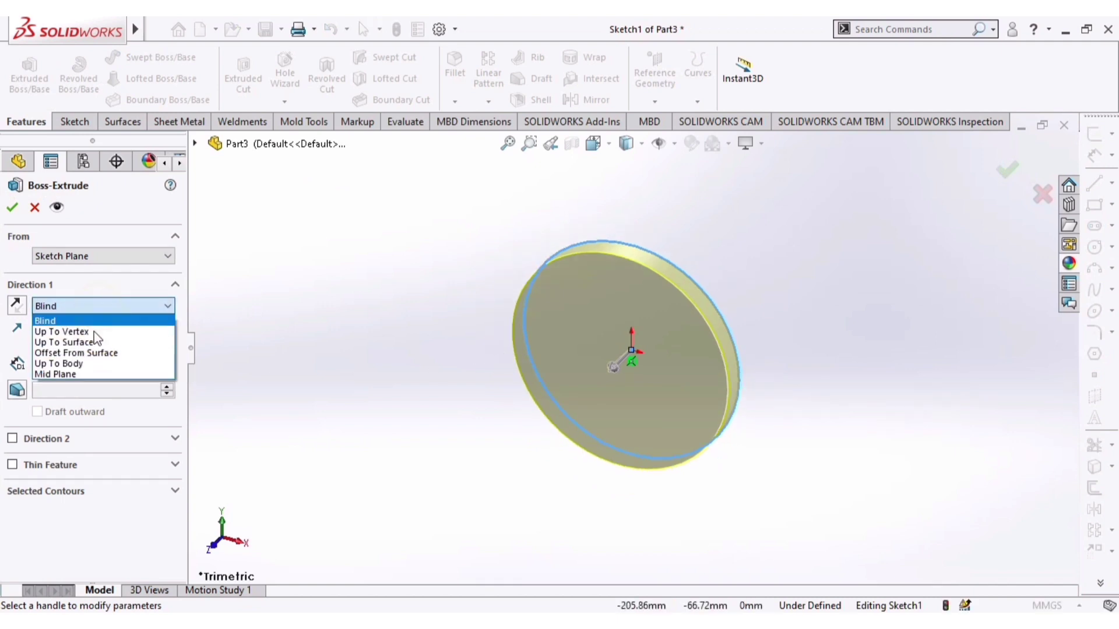
{"action": "left_click", "coordinate": [76, 373]}
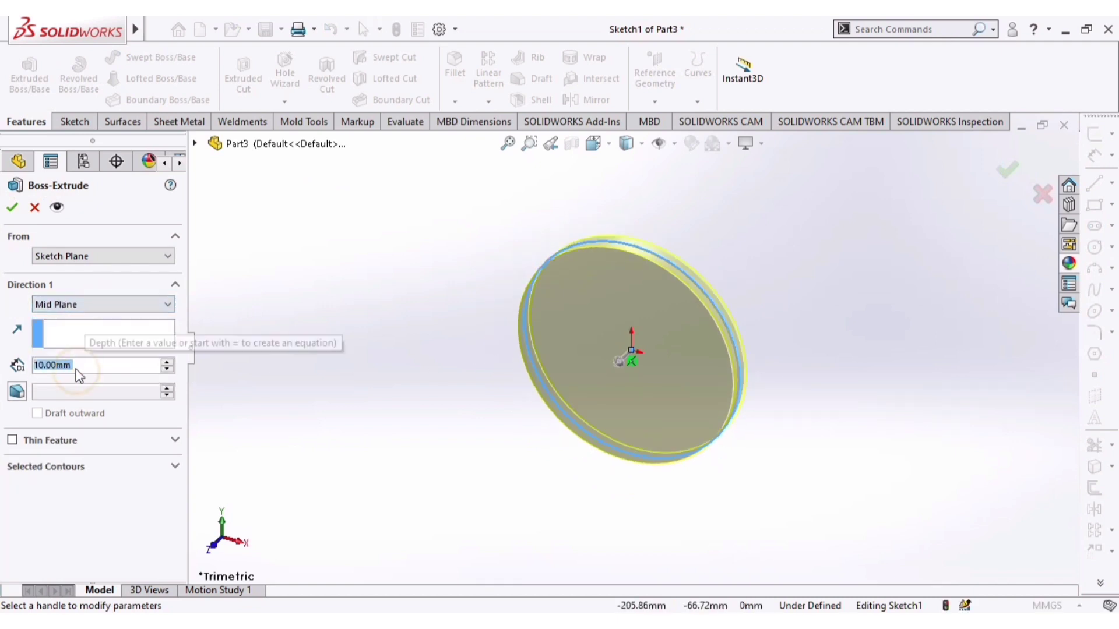
- Set the extrusion depth to 1010 mm and complete the long cylindrical pencil body
{"action": "left_click_drag", "start_coordinate": [167, 363], "coordinate": [169, 366]}
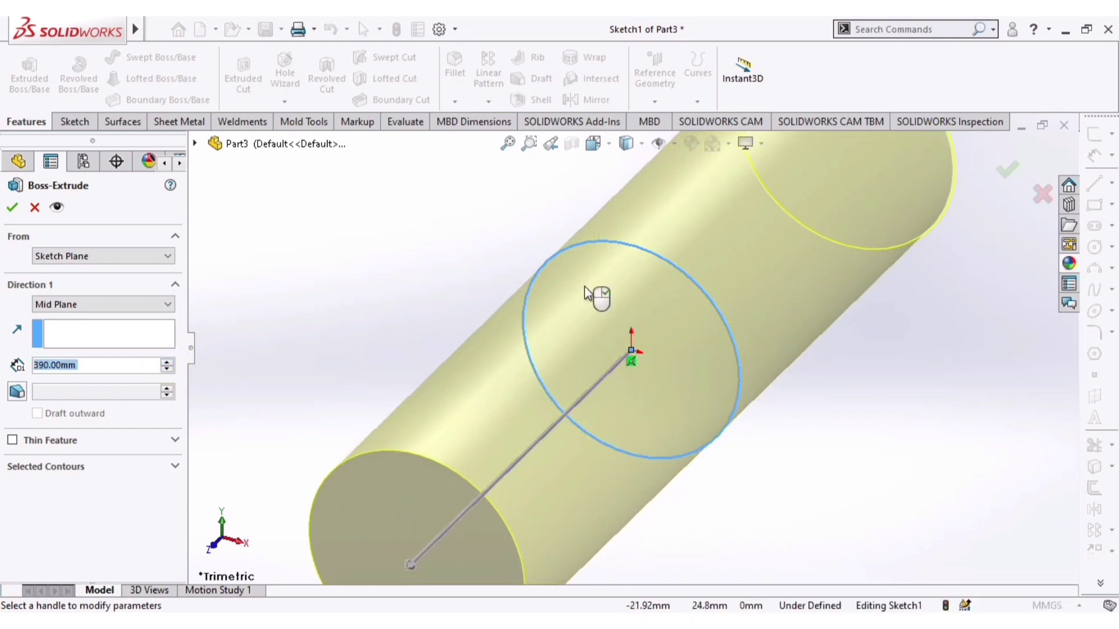
{"action": "scroll", "coordinate": [565, 268], "scroll_direction": "up", "scroll_amount": 5}
{"action": "middle_click_drag", "start_coordinate": [565, 268], "coordinate": [532, 350]}
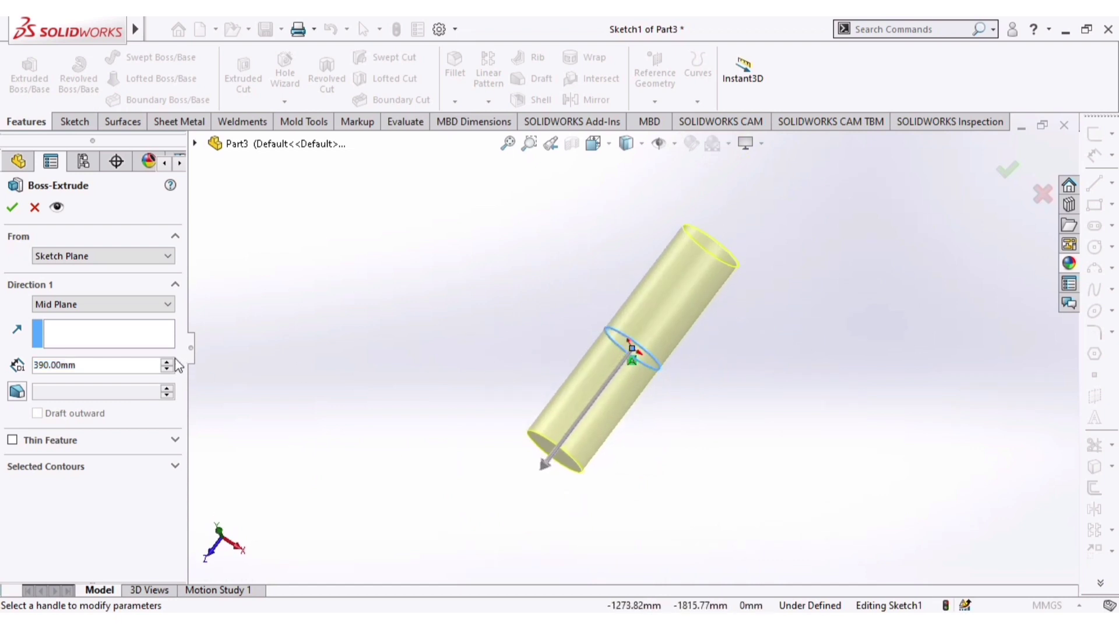
{"action": "left_click_drag", "start_coordinate": [168, 365], "coordinate": [166, 365]}
{"action": "scroll", "coordinate": [692, 273], "scroll_direction": "up", "scroll_amount": 5}
{"action": "middle_click_drag", "start_coordinate": [752, 320], "coordinate": [797, 374]}
{"action": "scroll", "coordinate": [596, 335], "scroll_direction": "down", "scroll_amount": 3}
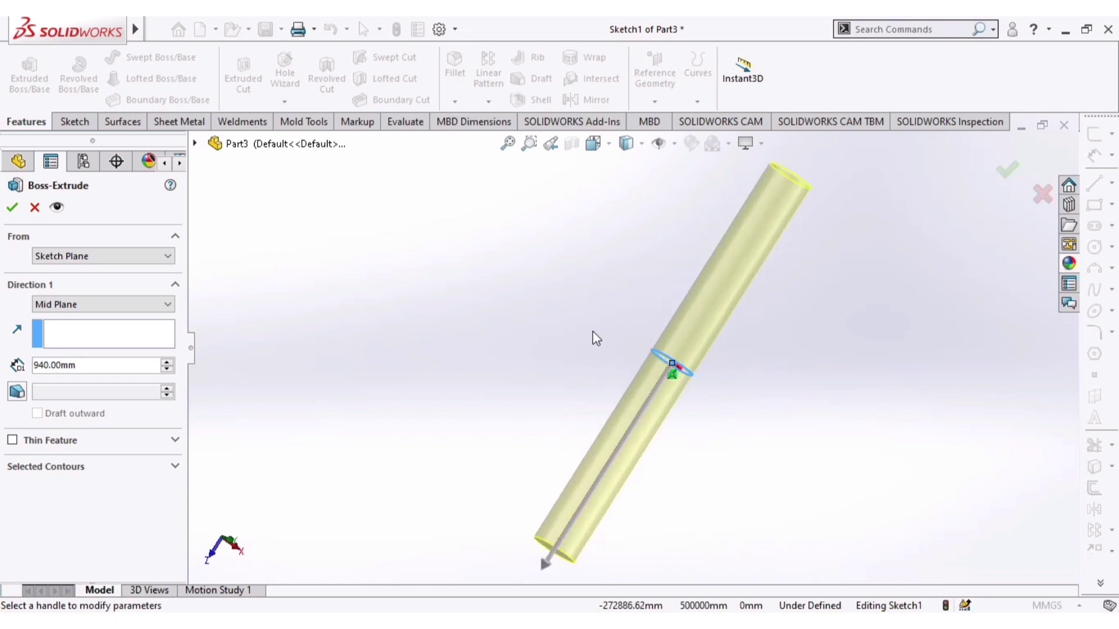
{"action": "scroll", "coordinate": [603, 337], "scroll_direction": "up", "scroll_amount": 1}
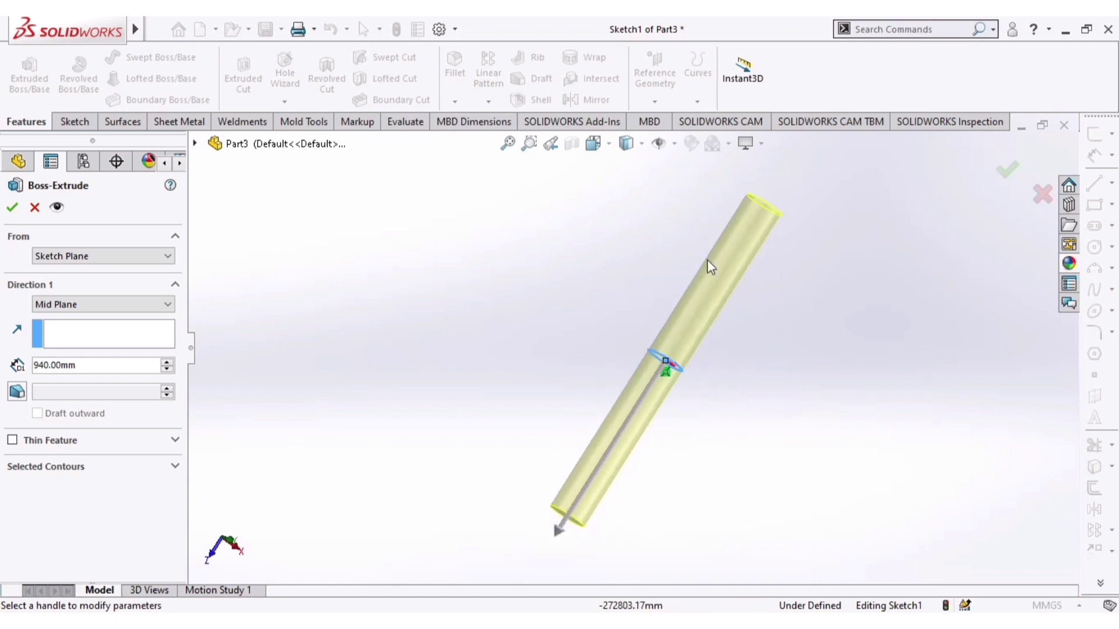
{"action": "left_click", "coordinate": [167, 361]}
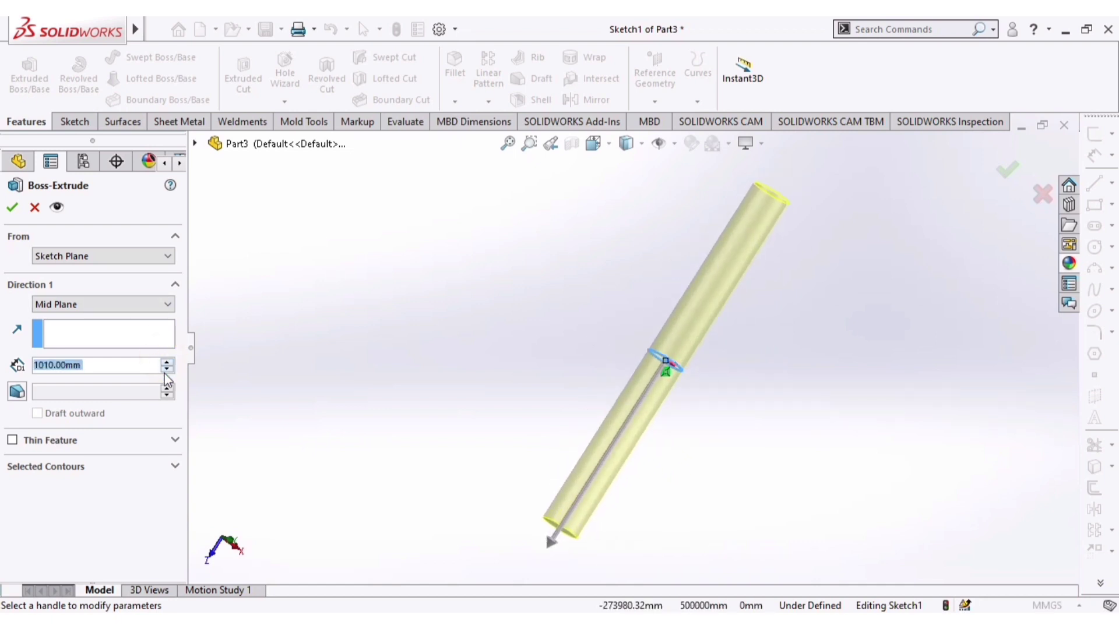
{"action": "left_click", "coordinate": [13, 207]}
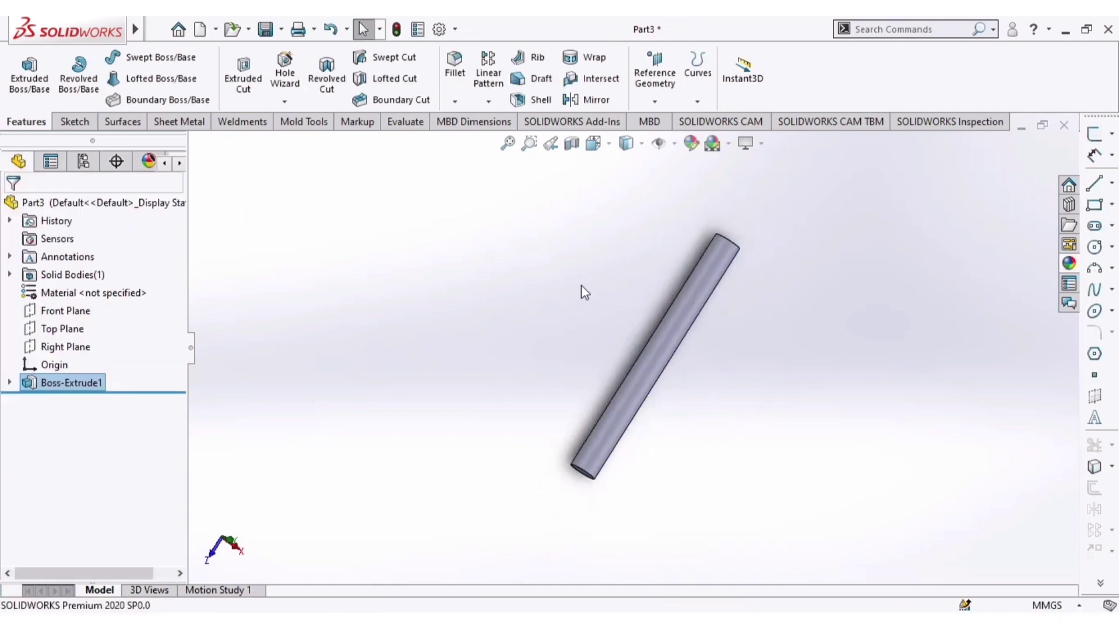
- Open a new sketch on the Top Plane and orient the view normal to it
{"action": "middle_click_drag", "start_coordinate": [582, 289], "coordinate": [695, 316]}
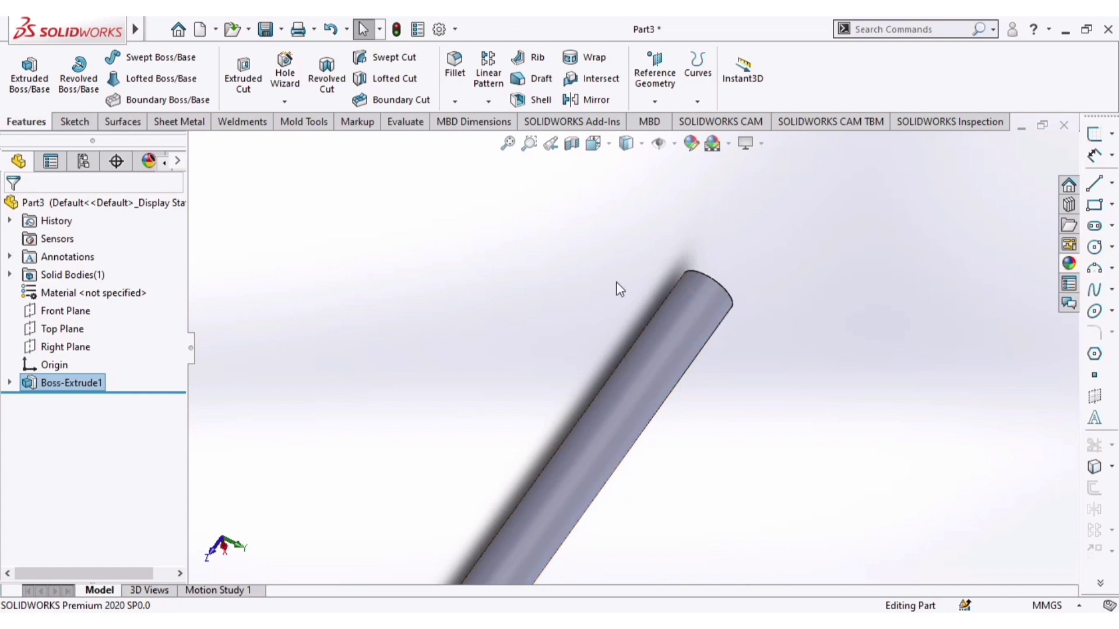
{"action": "scroll", "coordinate": [641, 341], "scroll_direction": "up", "scroll_amount": 3}
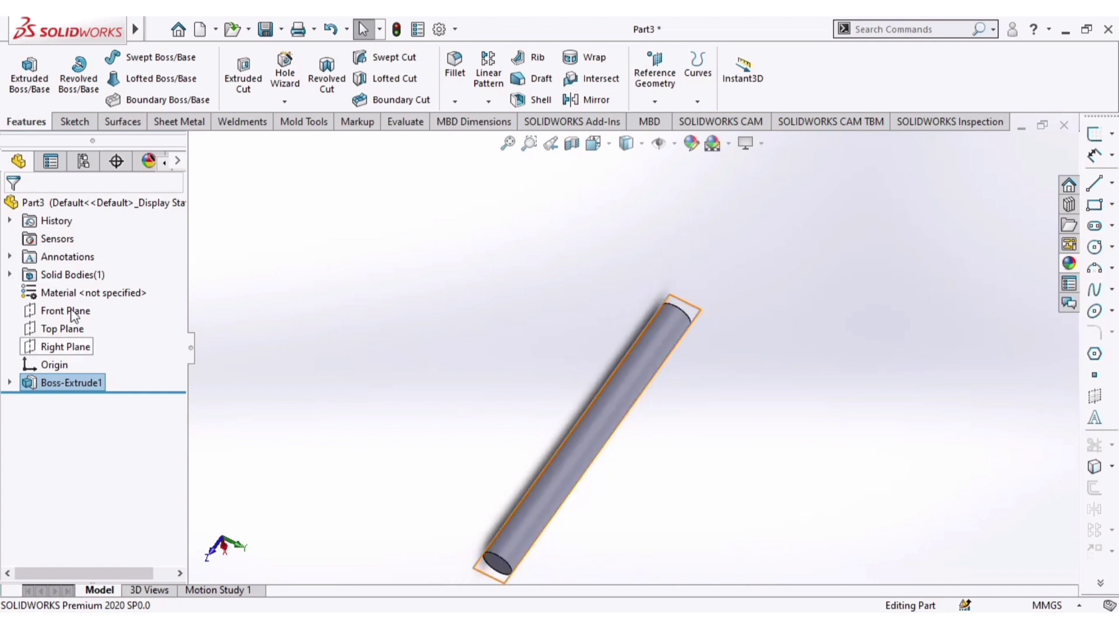
{"action": "left_click", "coordinate": [63, 329]}
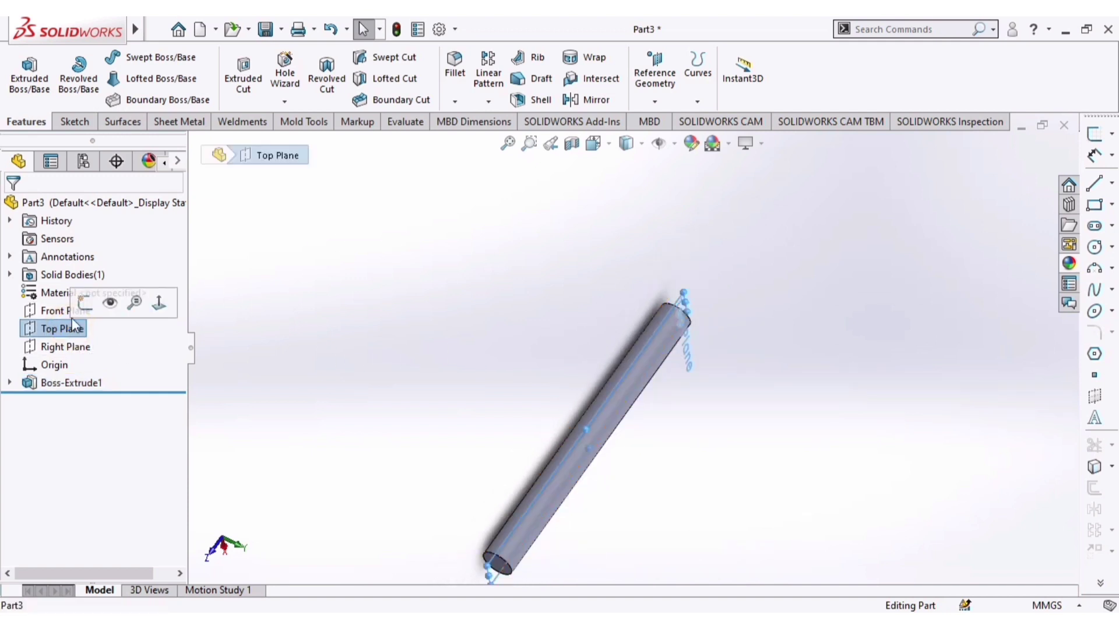
{"action": "left_click", "coordinate": [86, 305]}
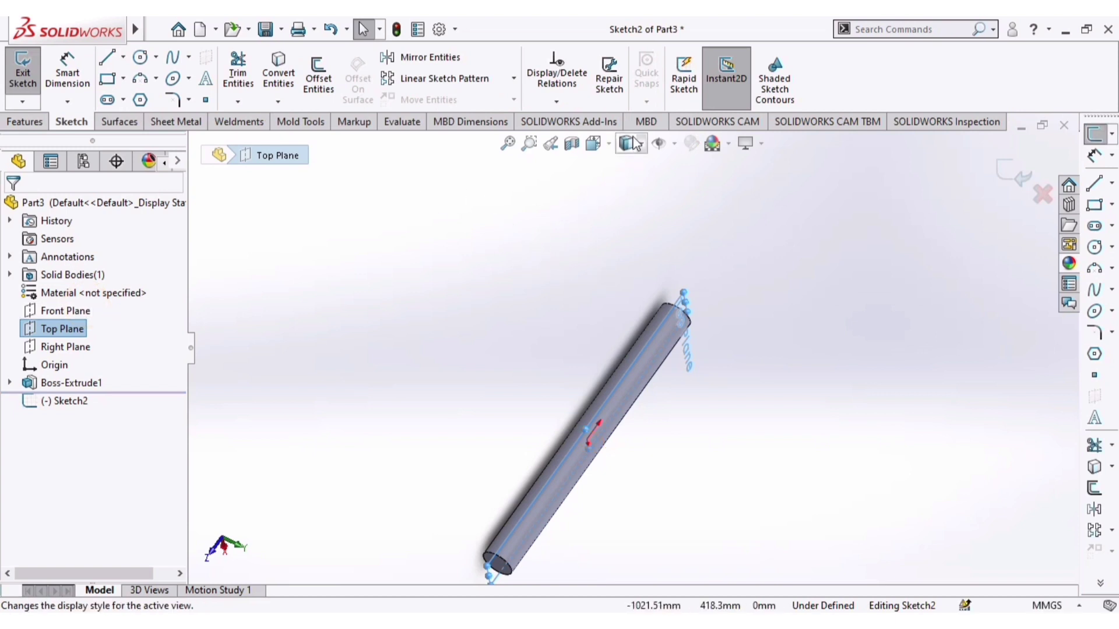
{"action": "left_click", "coordinate": [611, 144]}
{"action": "left_click", "coordinate": [680, 242]}
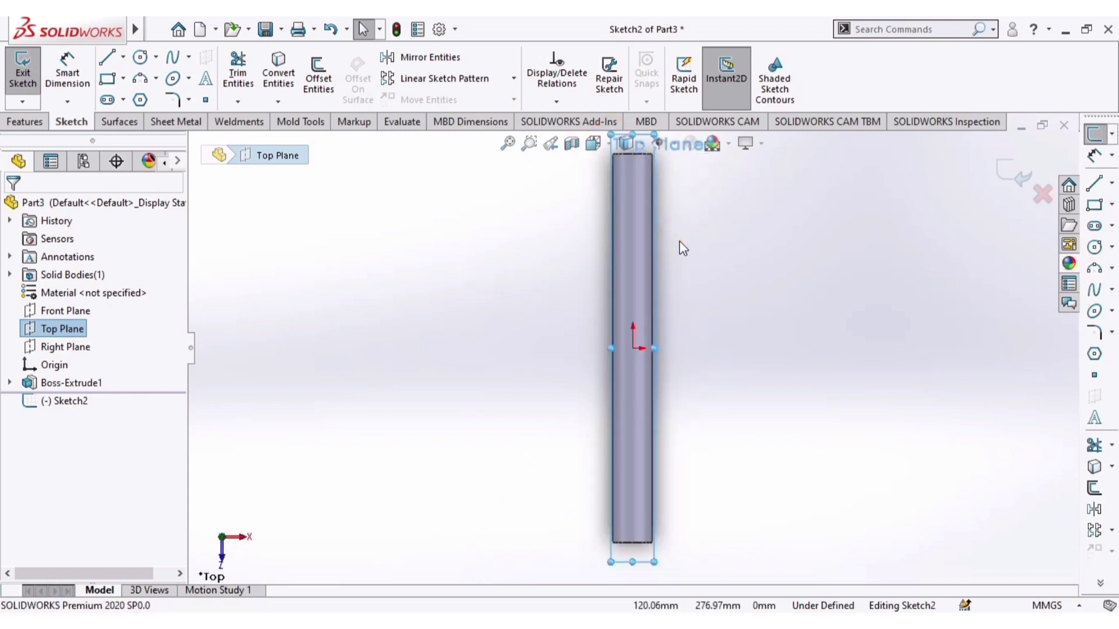
- Sketch a horizontal line about 164 mm long across the full width of the cylinder near its upper end
{"action": "scroll", "coordinate": [670, 181], "scroll_direction": "down", "scroll_amount": 4}
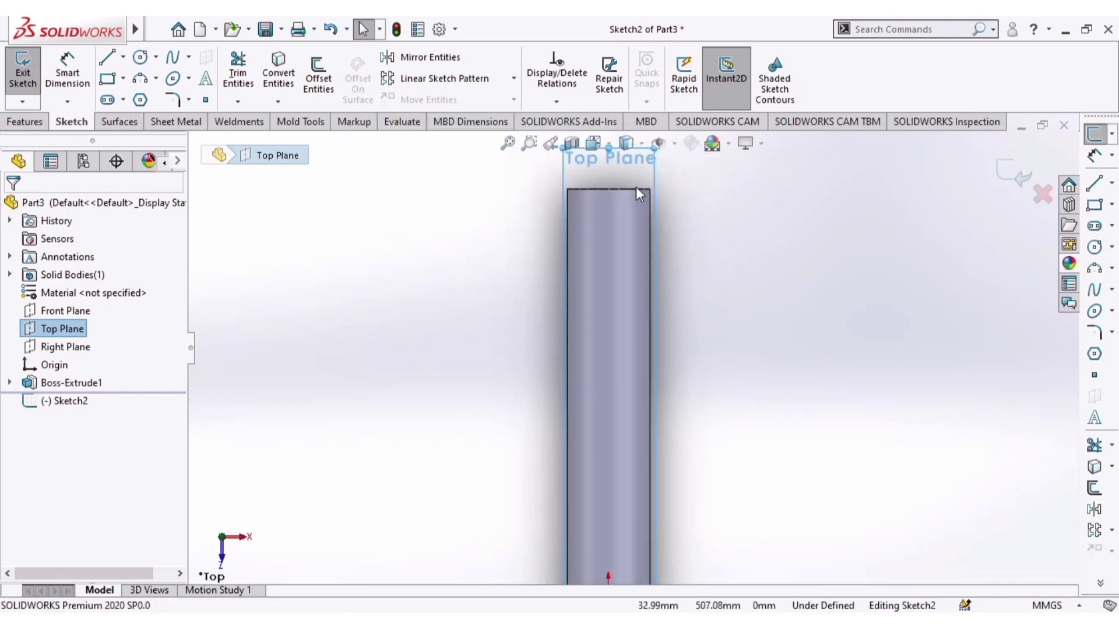
{"action": "scroll", "coordinate": [636, 188], "scroll_direction": "down", "scroll_amount": 2}
{"action": "scroll", "coordinate": [627, 188], "scroll_direction": "down", "scroll_amount": 1}
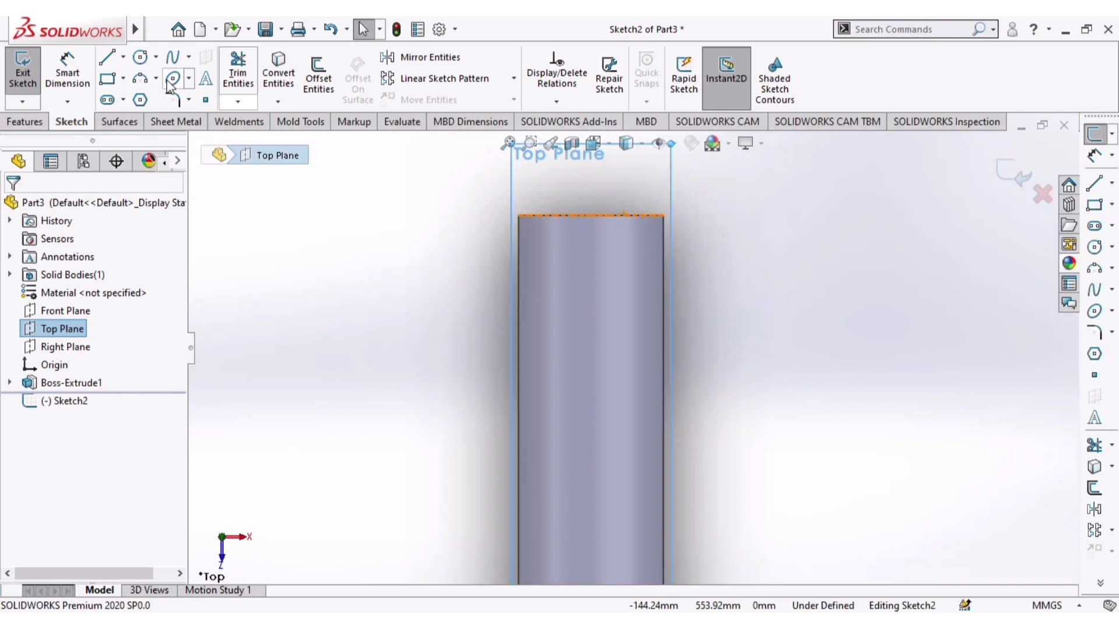
{"action": "left_click", "coordinate": [107, 56]}
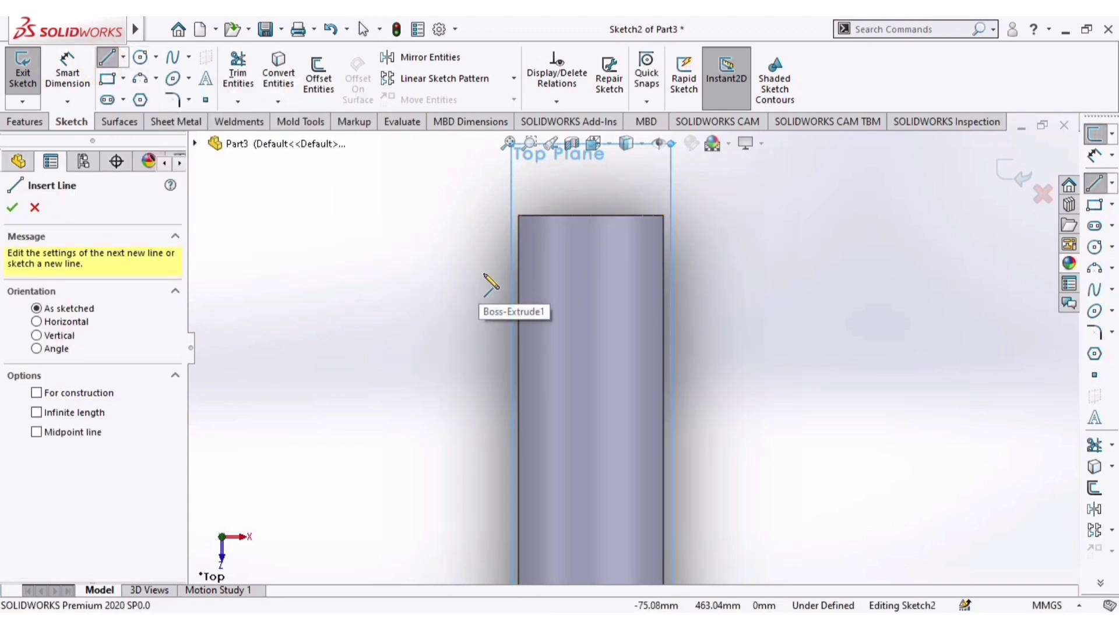
{"action": "scroll", "coordinate": [505, 407], "scroll_direction": "up", "scroll_amount": 1}
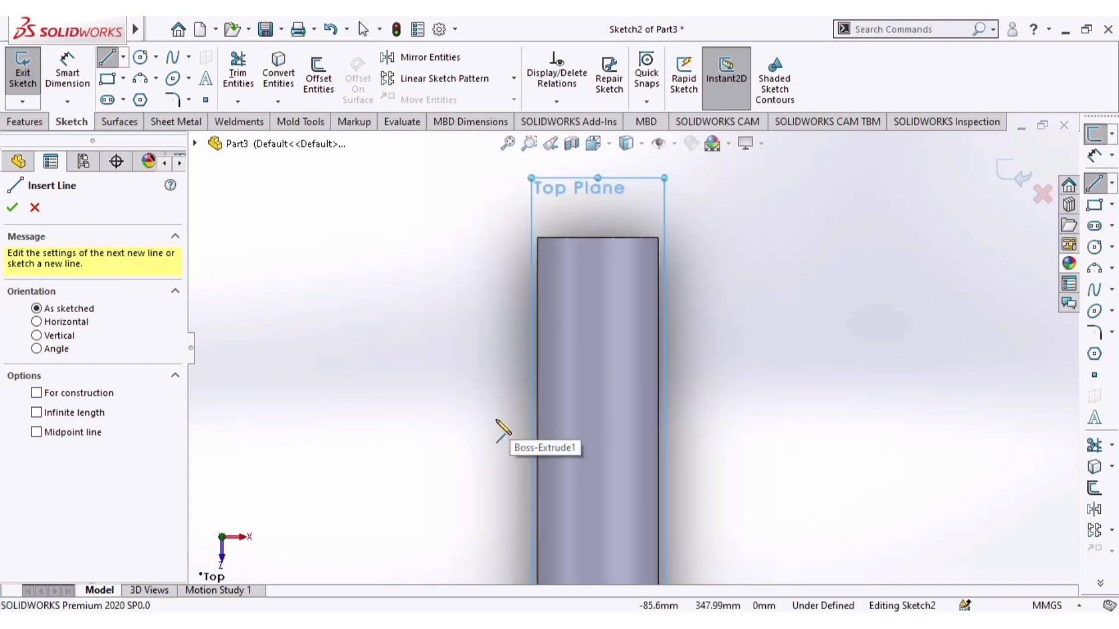
{"action": "left_click", "coordinate": [496, 419]}
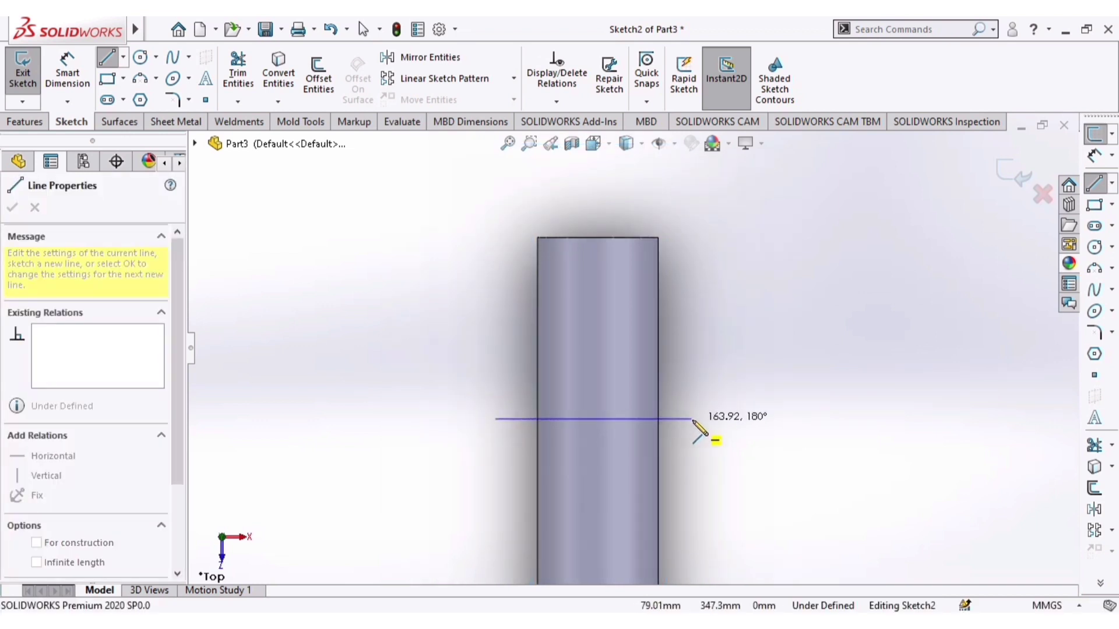
{"action": "left_click", "coordinate": [693, 419]}
{"action": "key", "text": "Escape"}
{"action": "key", "text": "Escape"}
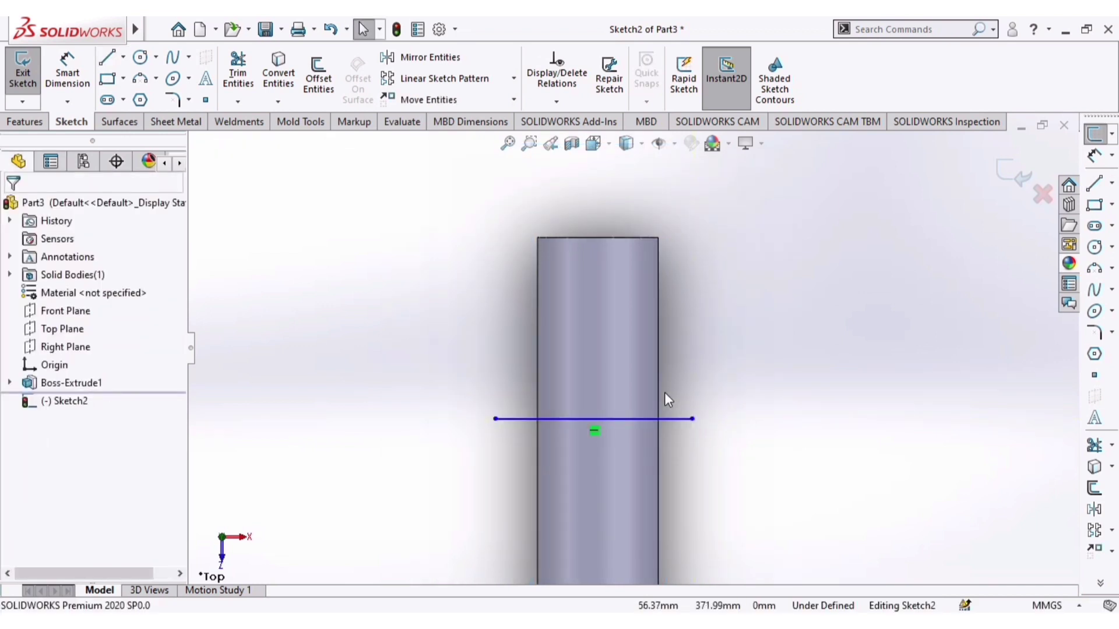
- Sketch a second horizontal line of matching length just above the first one and exit the sketch
{"action": "scroll", "coordinate": [658, 394], "scroll_direction": "down", "scroll_amount": 1}
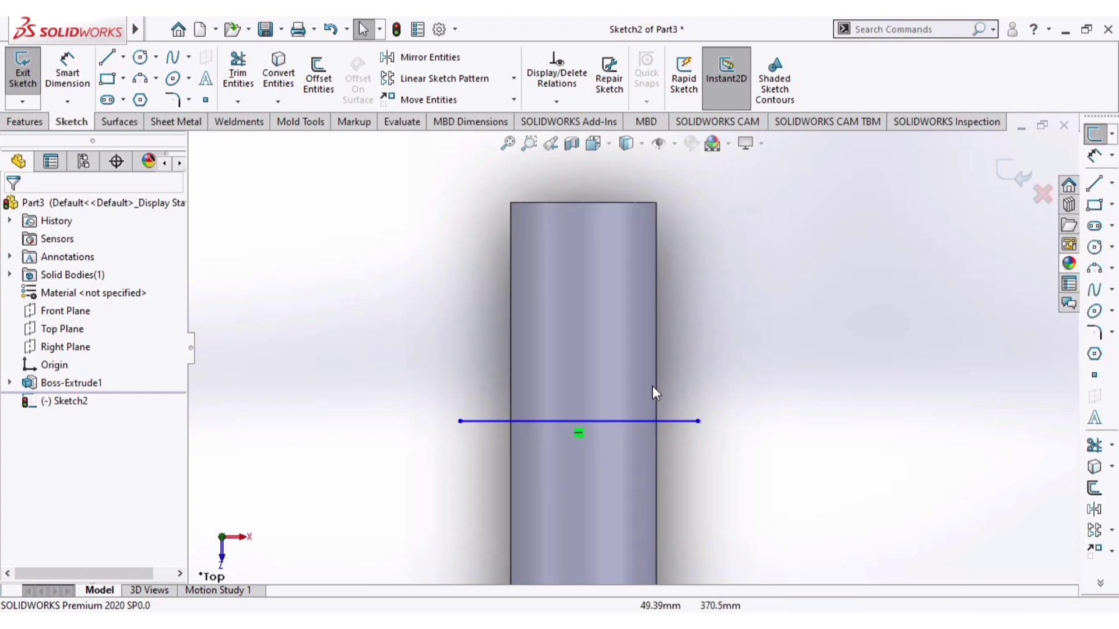
{"action": "left_click", "coordinate": [107, 56]}
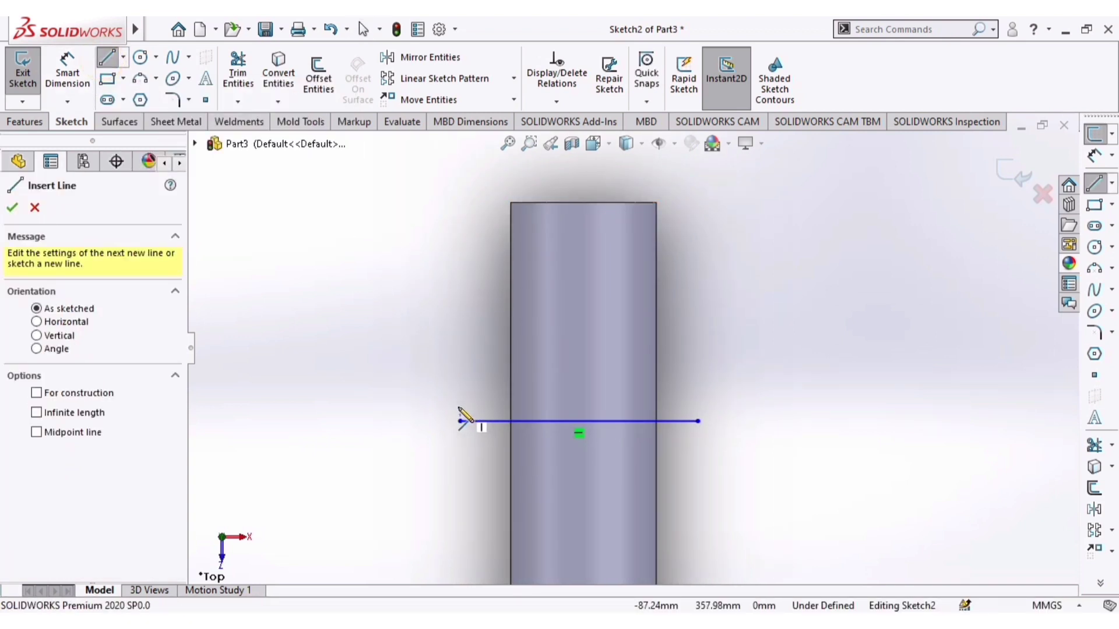
{"action": "left_click", "coordinate": [461, 420]}
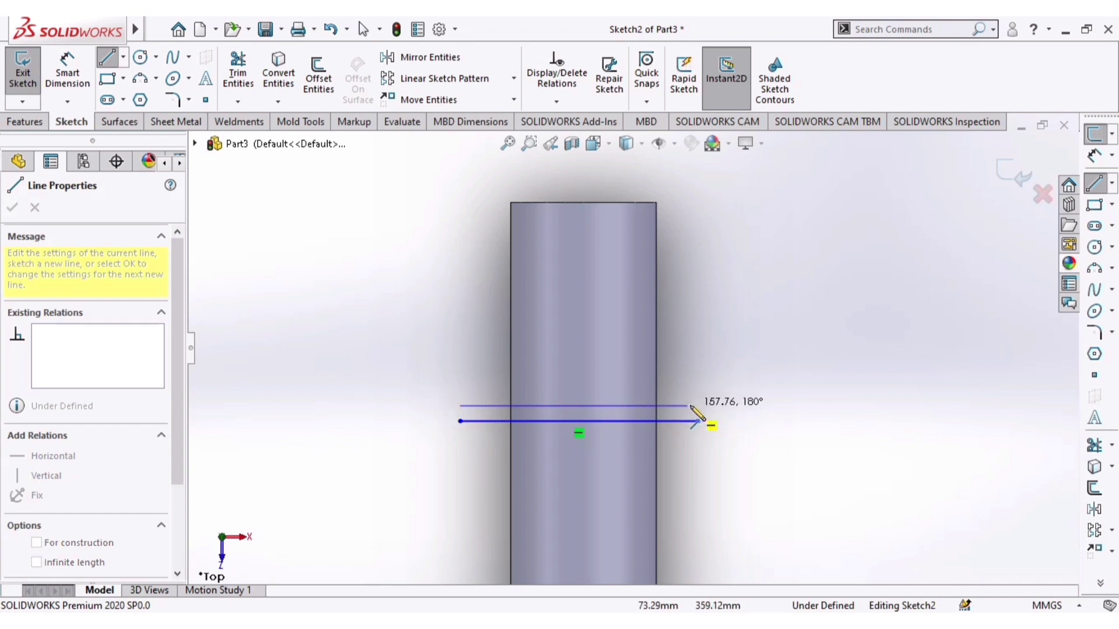
{"action": "left_click", "coordinate": [698, 406]}
{"action": "key", "text": "Escape"}
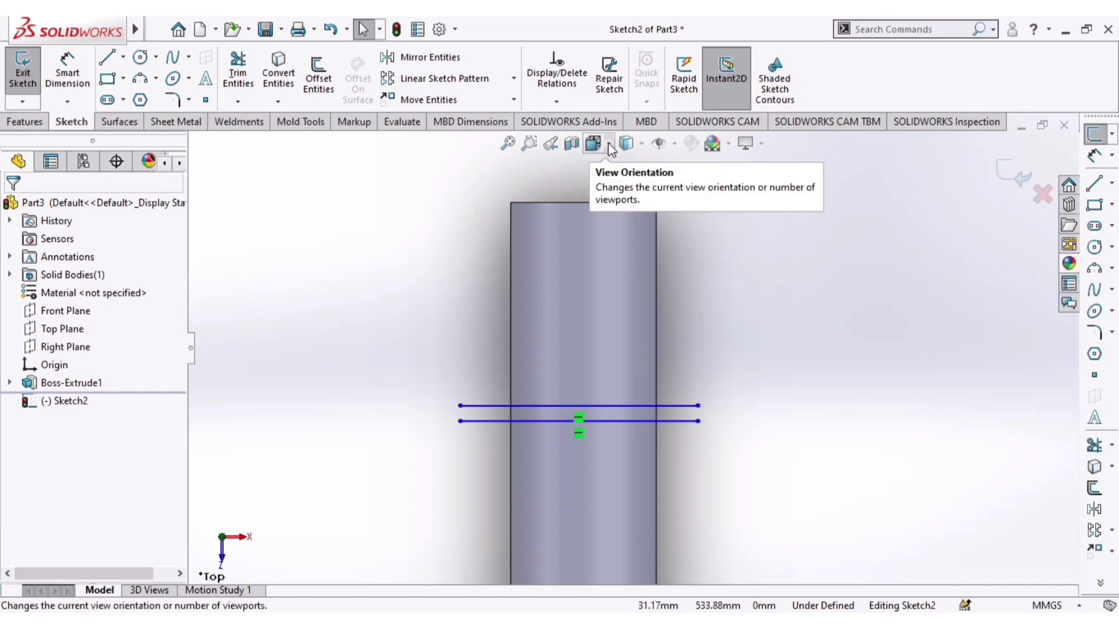
{"action": "left_click", "coordinate": [42, 74]}
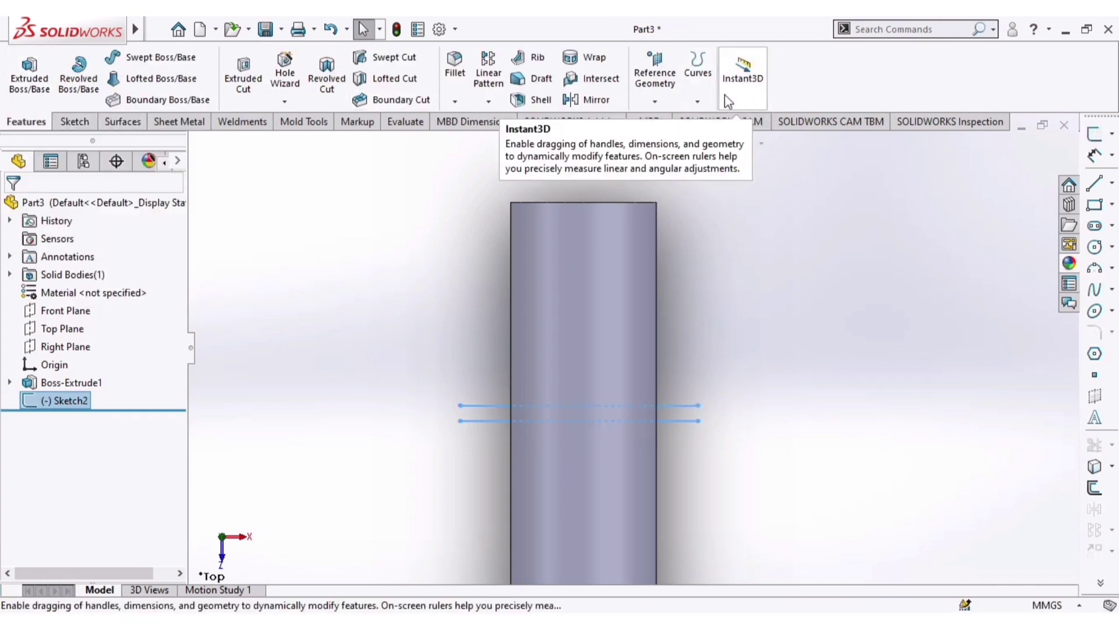
- Create a projection Split Line on the cylinder's outer face from the sketch with the two horizontal lines
{"action": "left_click", "coordinate": [695, 102]}
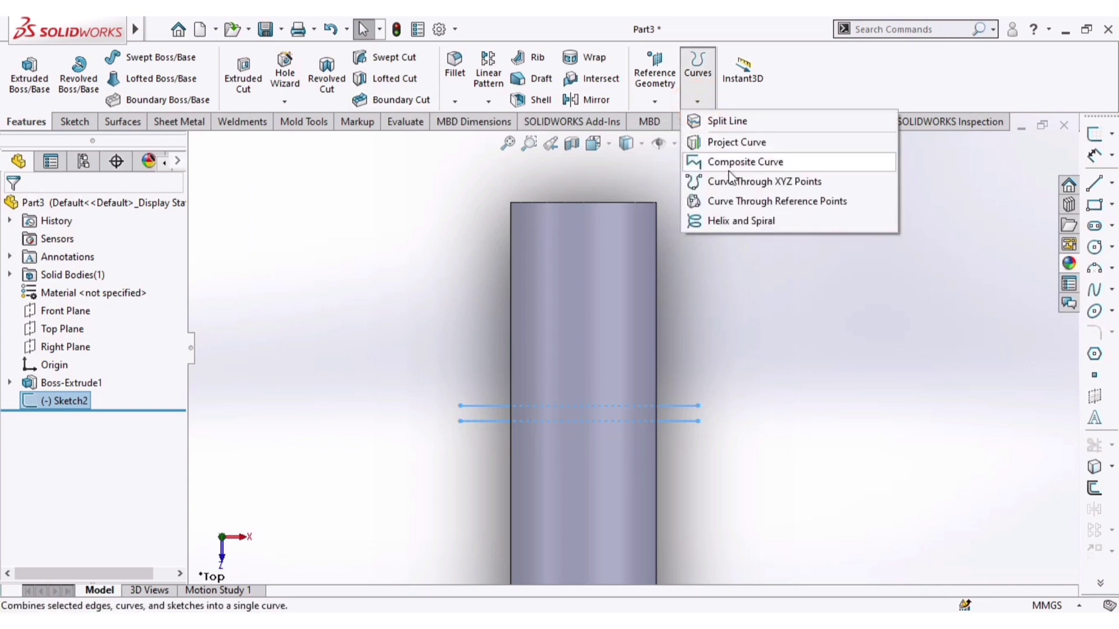
{"action": "left_click", "coordinate": [726, 121]}
{"action": "left_click", "coordinate": [617, 324]}
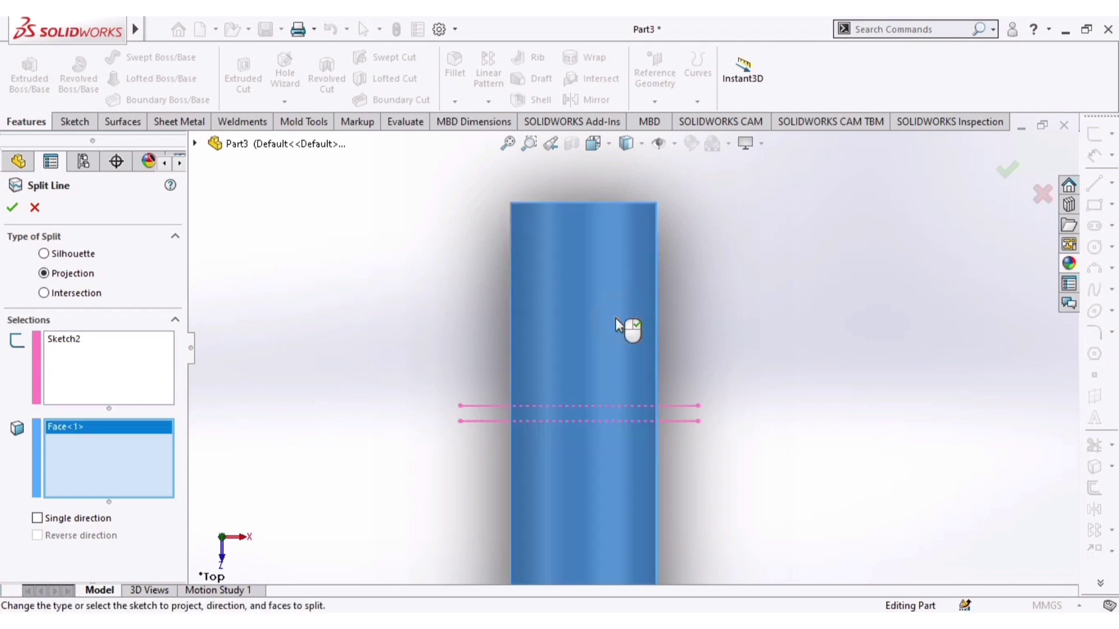
{"action": "left_click", "coordinate": [12, 208]}
- Apply a white colour to the narrow ring-shaped face between the two split lines
{"action": "scroll", "coordinate": [633, 345], "scroll_direction": "up", "scroll_amount": 2}
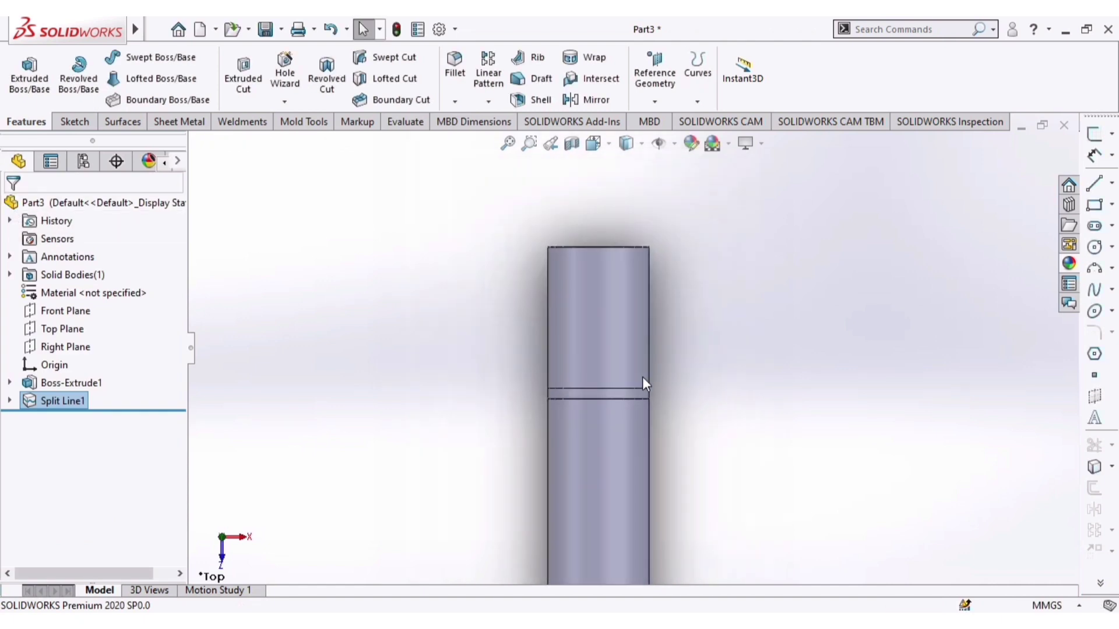
{"action": "middle_click_drag", "start_coordinate": [714, 394], "coordinate": [702, 366]}
{"action": "scroll", "coordinate": [629, 402], "scroll_direction": "down", "scroll_amount": 3}
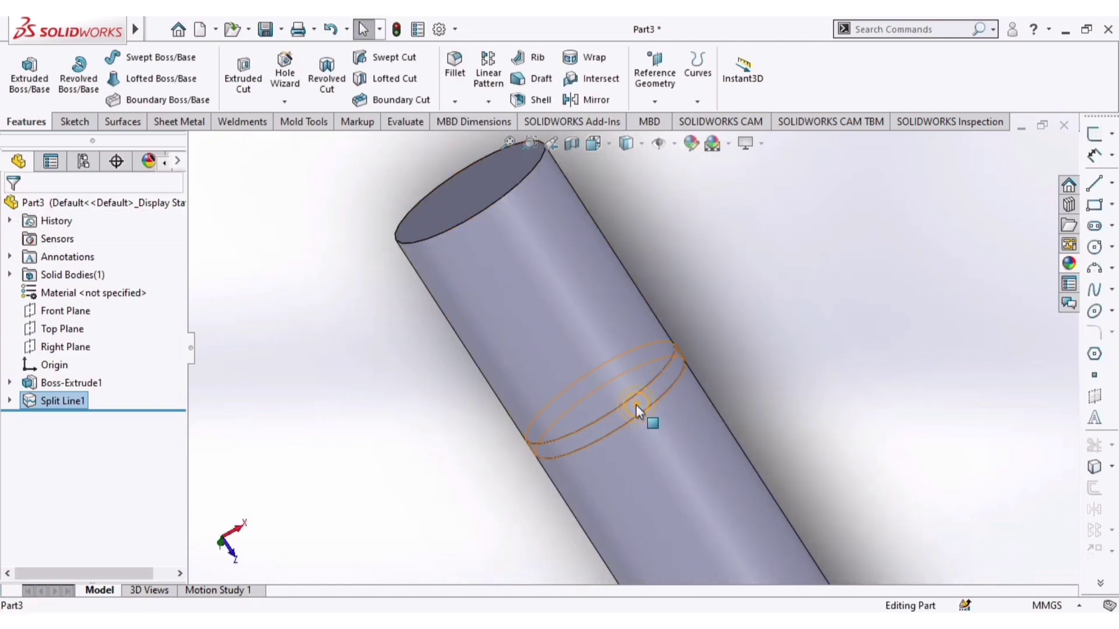
{"action": "left_click", "coordinate": [635, 404]}
{"action": "left_click", "coordinate": [807, 332]}
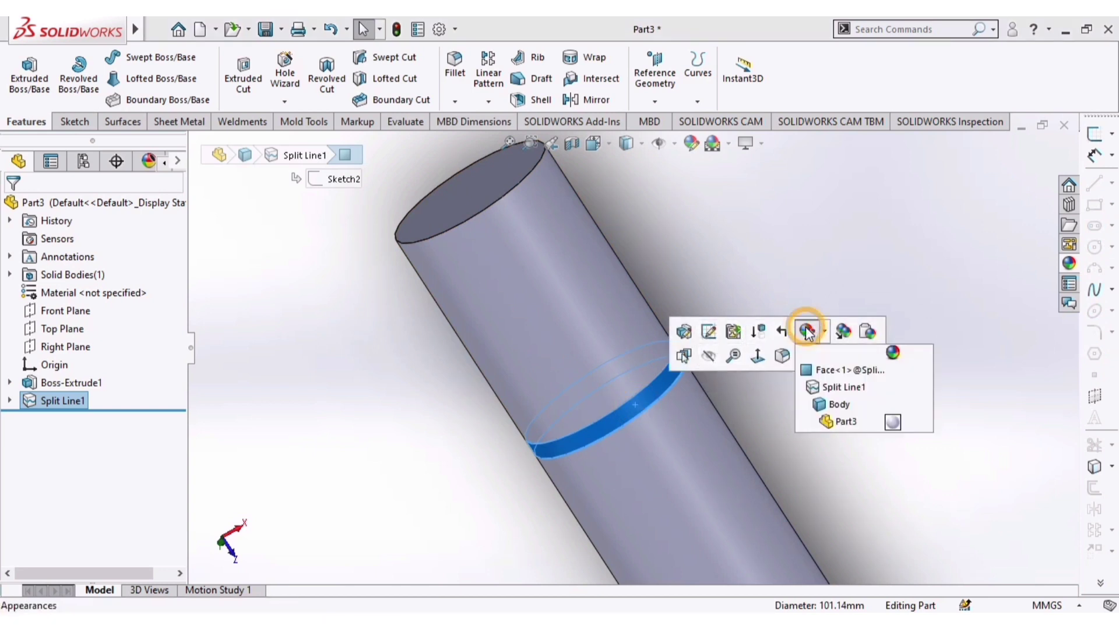
{"action": "left_click", "coordinate": [817, 370]}
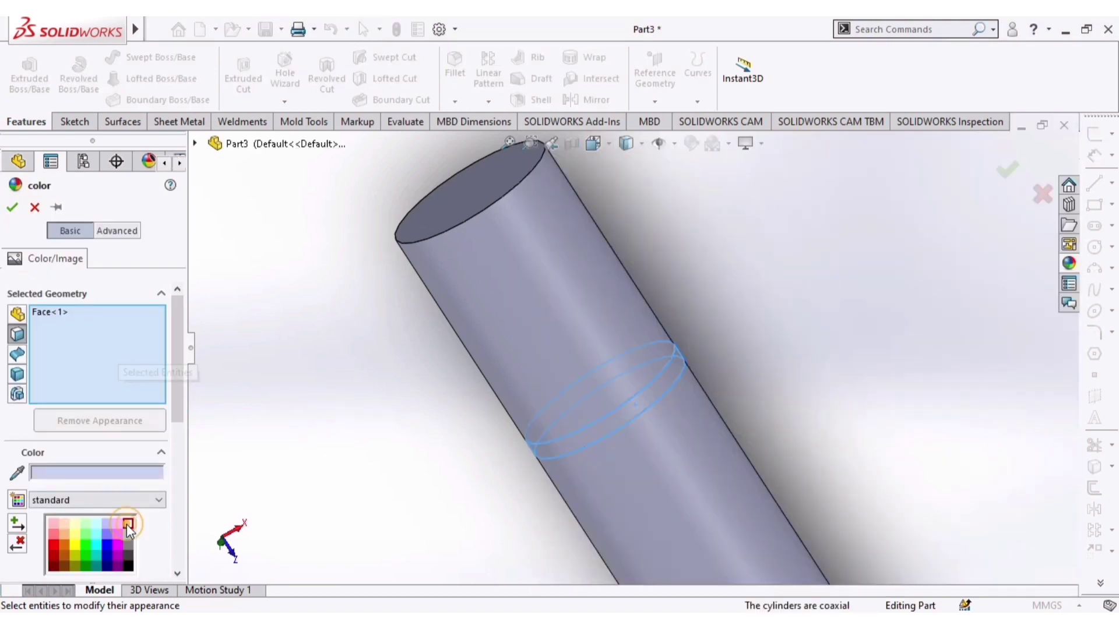
{"action": "left_click", "coordinate": [128, 523]}
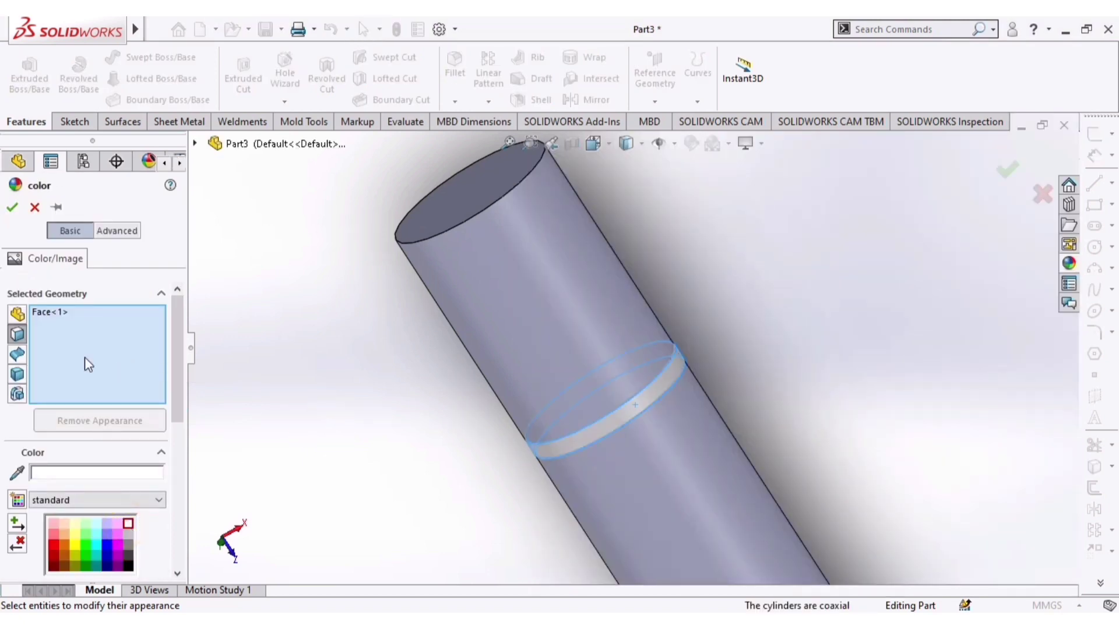
{"action": "left_click", "coordinate": [14, 207]}
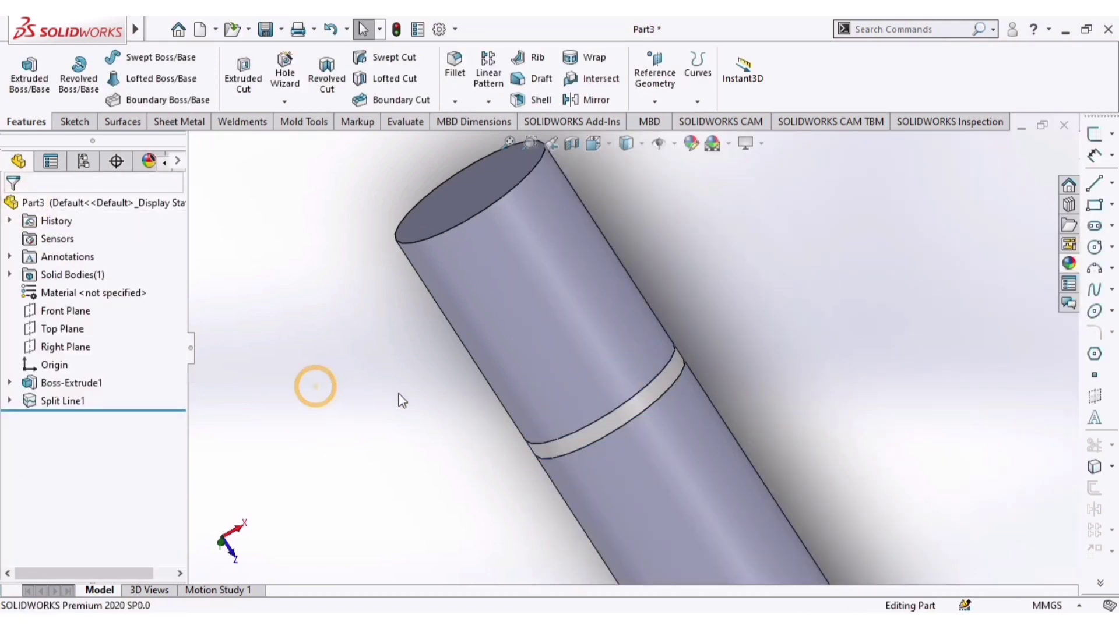
- Apply a black colour to the cylindrical end face above the white ring
{"action": "middle_click_drag", "start_coordinate": [402, 401], "coordinate": [445, 375]}
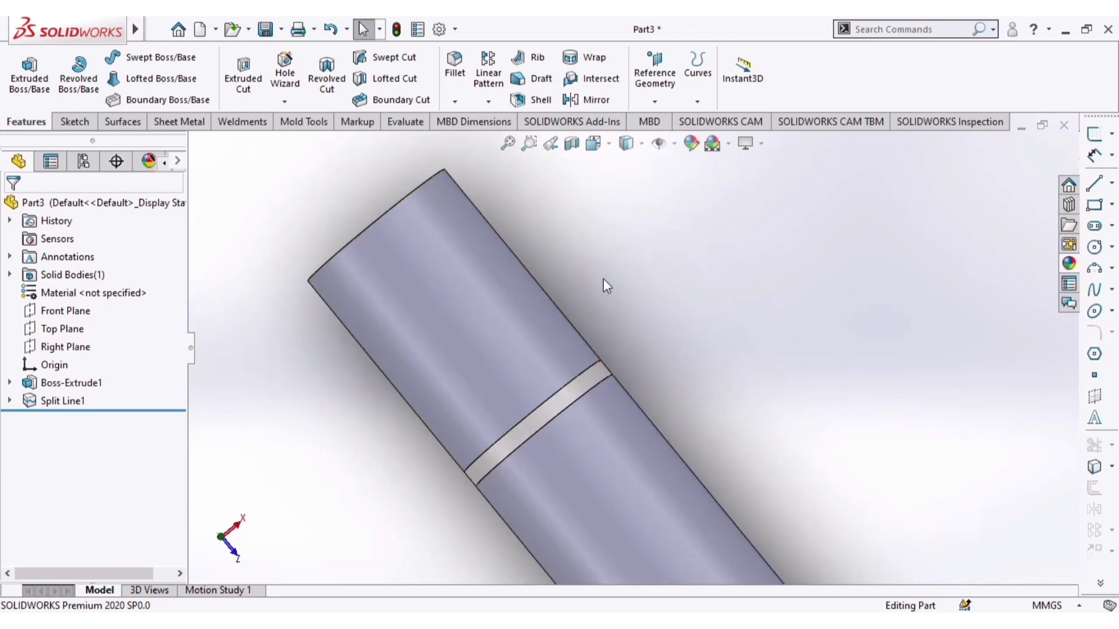
{"action": "middle_click_drag", "start_coordinate": [658, 269], "coordinate": [674, 270]}
{"action": "left_click", "coordinate": [453, 321]}
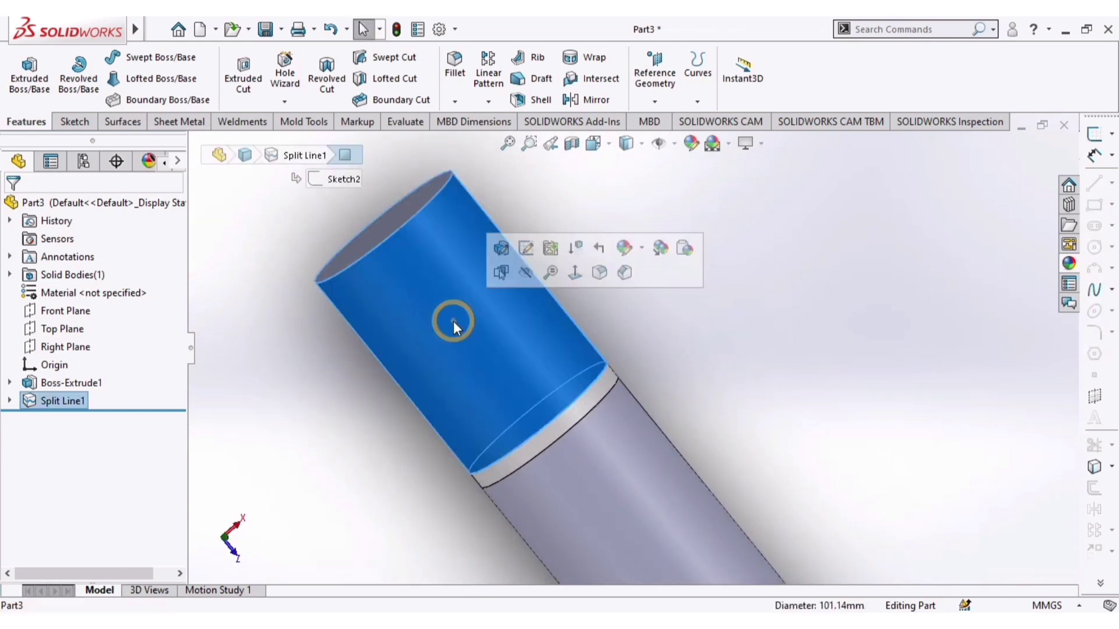
{"action": "left_click", "coordinate": [624, 248]}
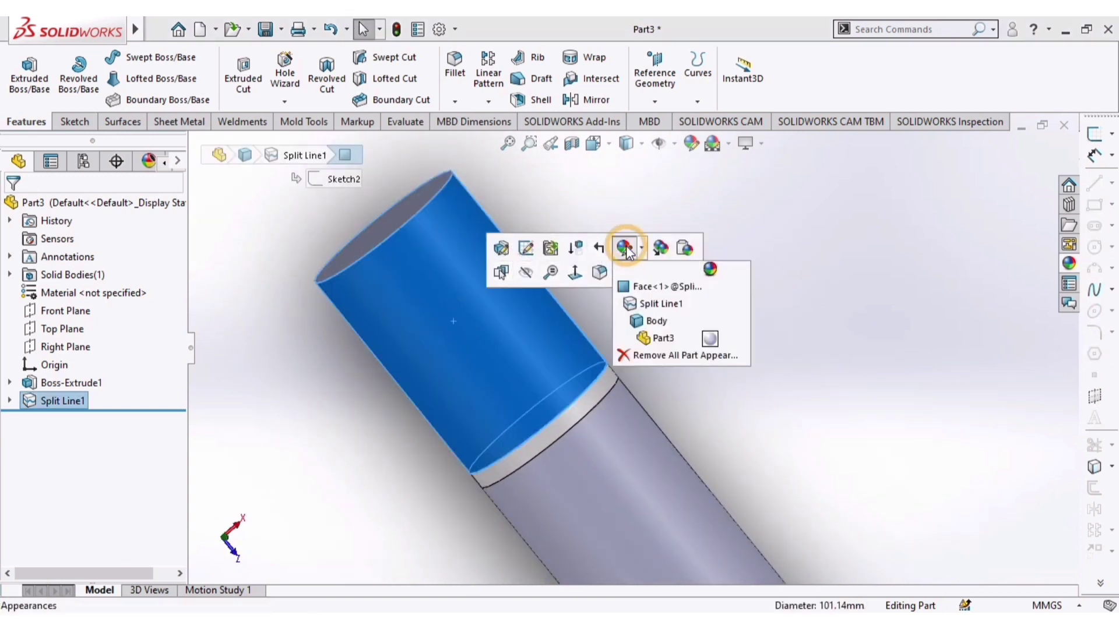
{"action": "left_click", "coordinate": [654, 286]}
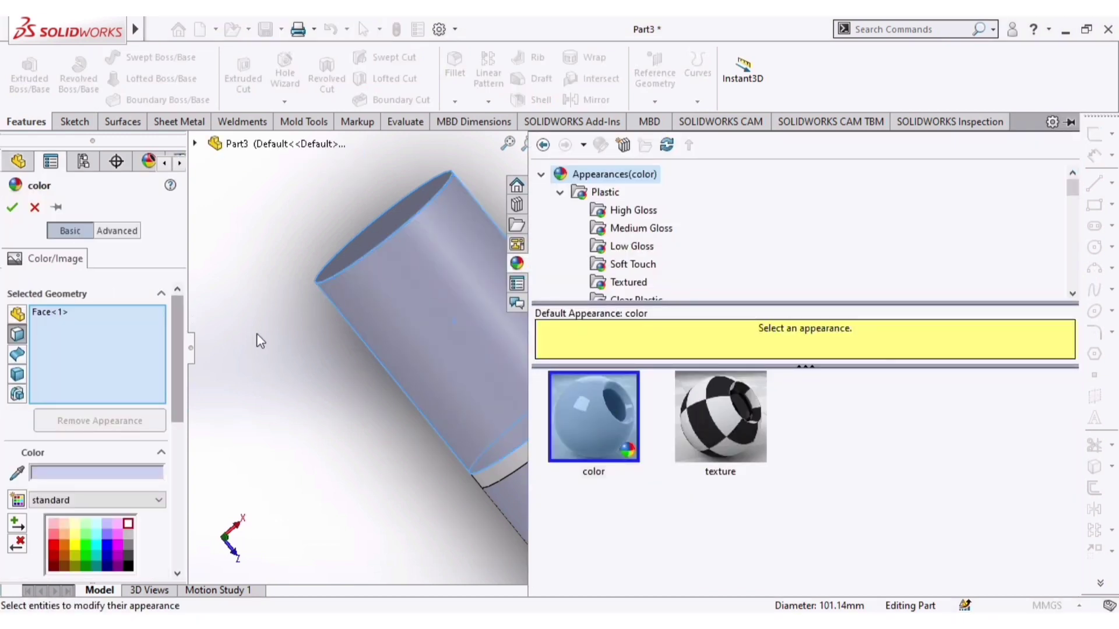
{"action": "left_click", "coordinate": [128, 566]}
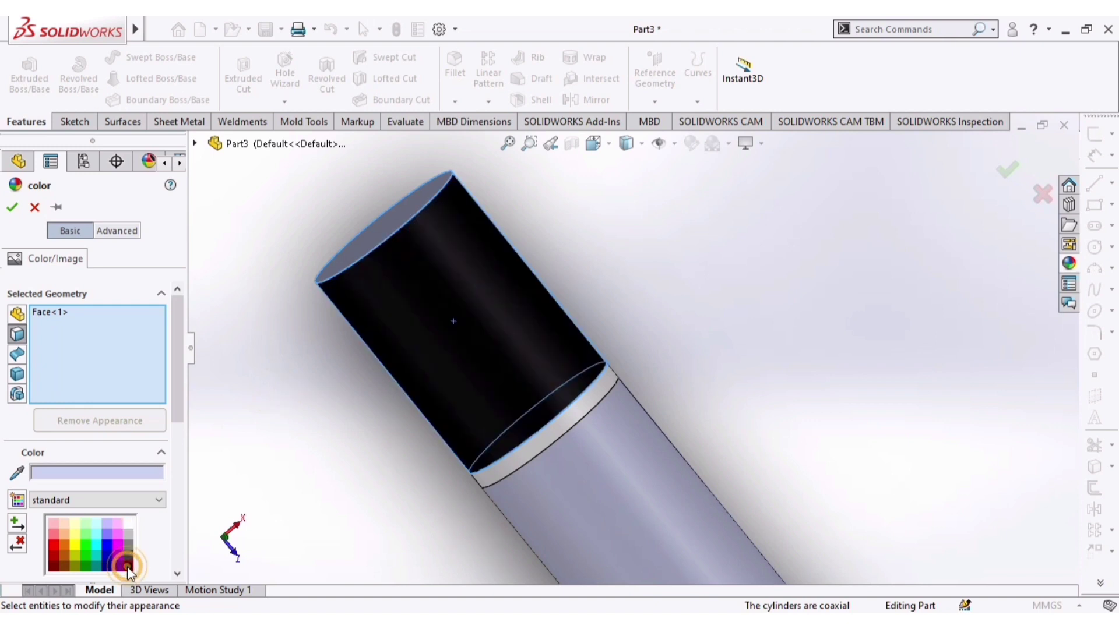
{"action": "left_click", "coordinate": [12, 208]}
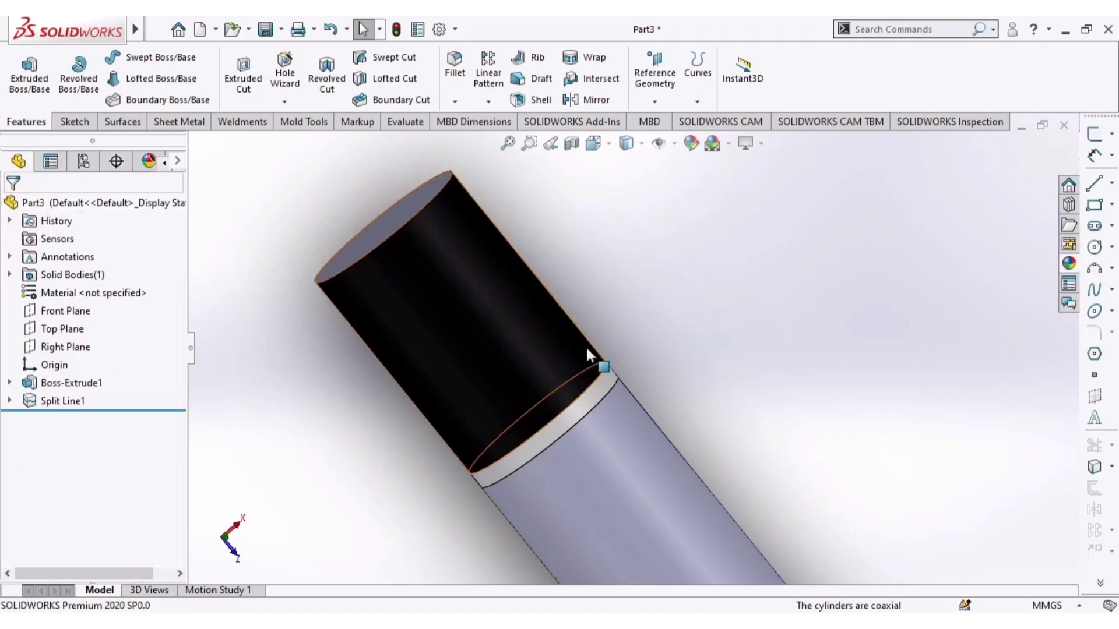
- Examine the black end section and white ring from different angles and distances
{"action": "middle_click_drag", "start_coordinate": [706, 308], "coordinate": [764, 292]}
{"action": "scroll", "coordinate": [732, 228], "scroll_direction": "up", "scroll_amount": 8}
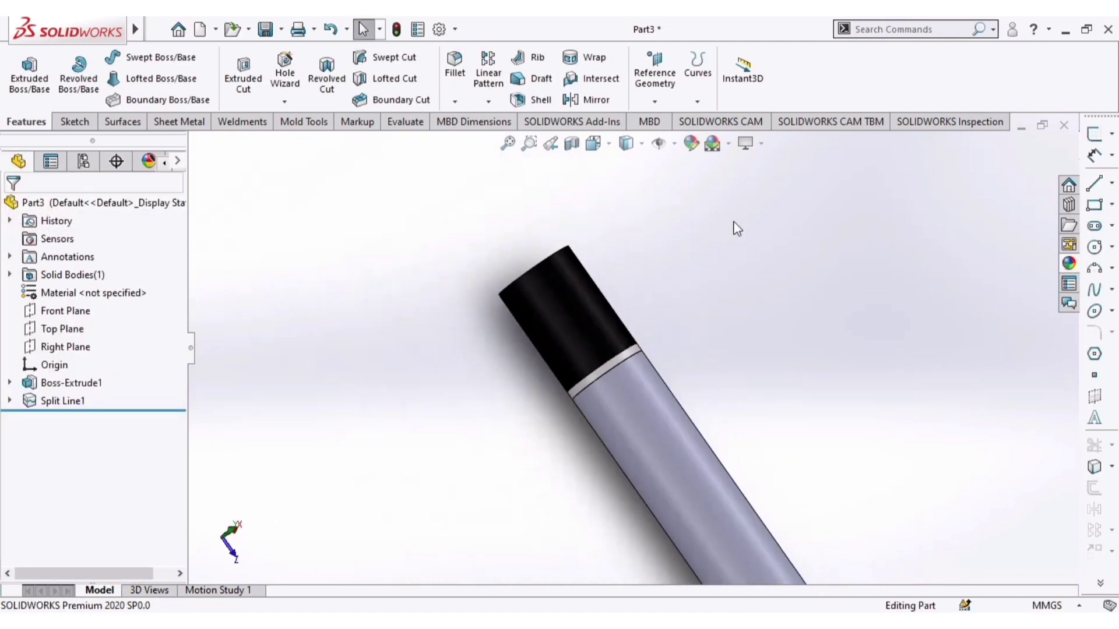
{"action": "middle_click_drag", "start_coordinate": [697, 420], "coordinate": [657, 562]}
{"action": "scroll", "coordinate": [677, 344], "scroll_direction": "down", "scroll_amount": 5}
{"action": "scroll", "coordinate": [613, 453], "scroll_direction": "up", "scroll_amount": 3}
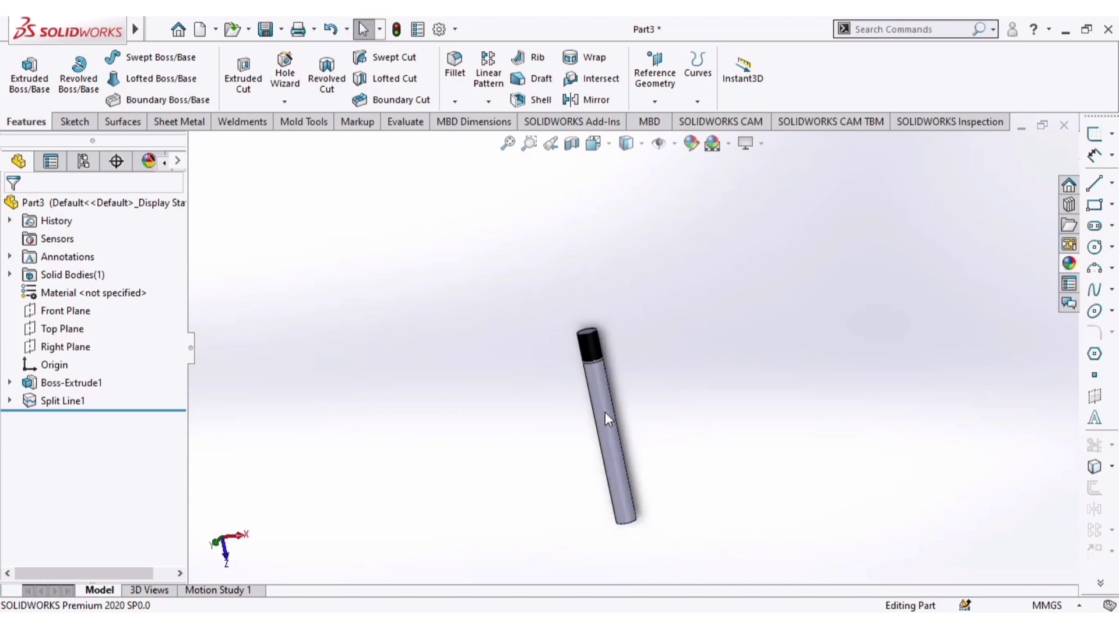
{"action": "middle_click_drag", "start_coordinate": [609, 396], "coordinate": [617, 366]}
{"action": "scroll", "coordinate": [616, 363], "scroll_direction": "down", "scroll_amount": 6}
{"action": "scroll", "coordinate": [615, 349], "scroll_direction": "down", "scroll_amount": 4}
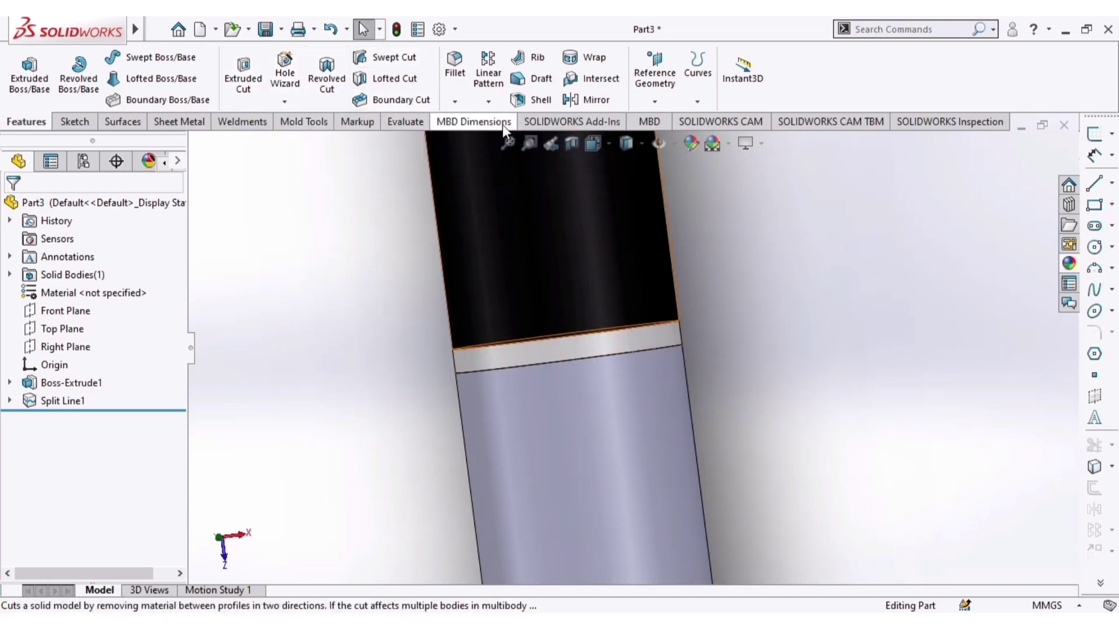
- Open a new sketch on the Right Plane and orient the view normal to it around the white ring
{"action": "left_click", "coordinate": [58, 347]}
{"action": "left_click", "coordinate": [65, 325]}
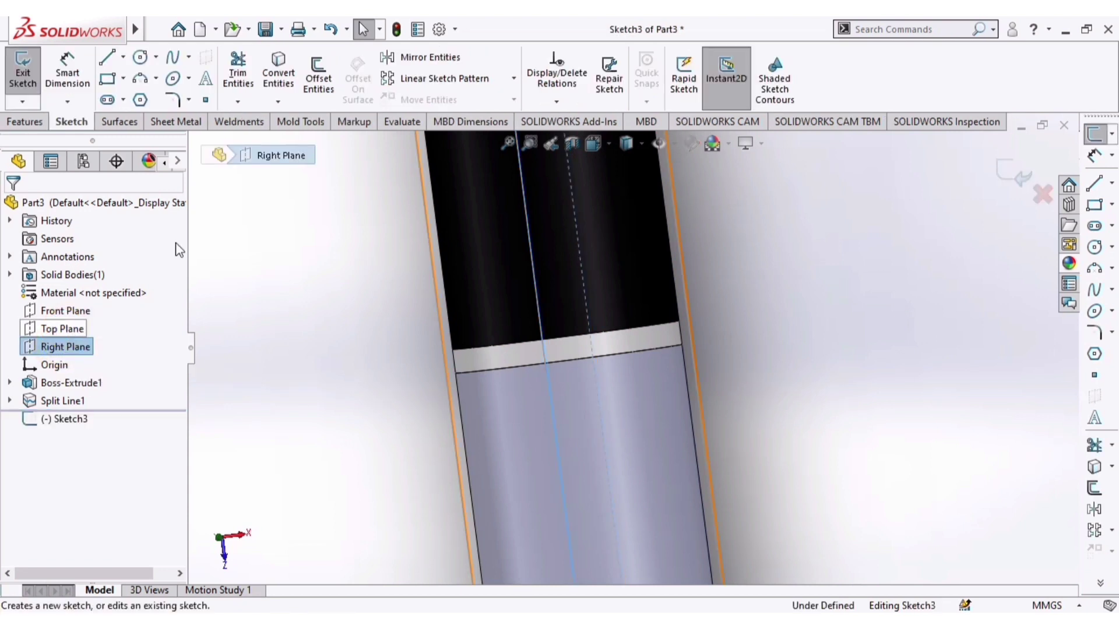
{"action": "left_click", "coordinate": [610, 143]}
{"action": "left_click", "coordinate": [636, 144]}
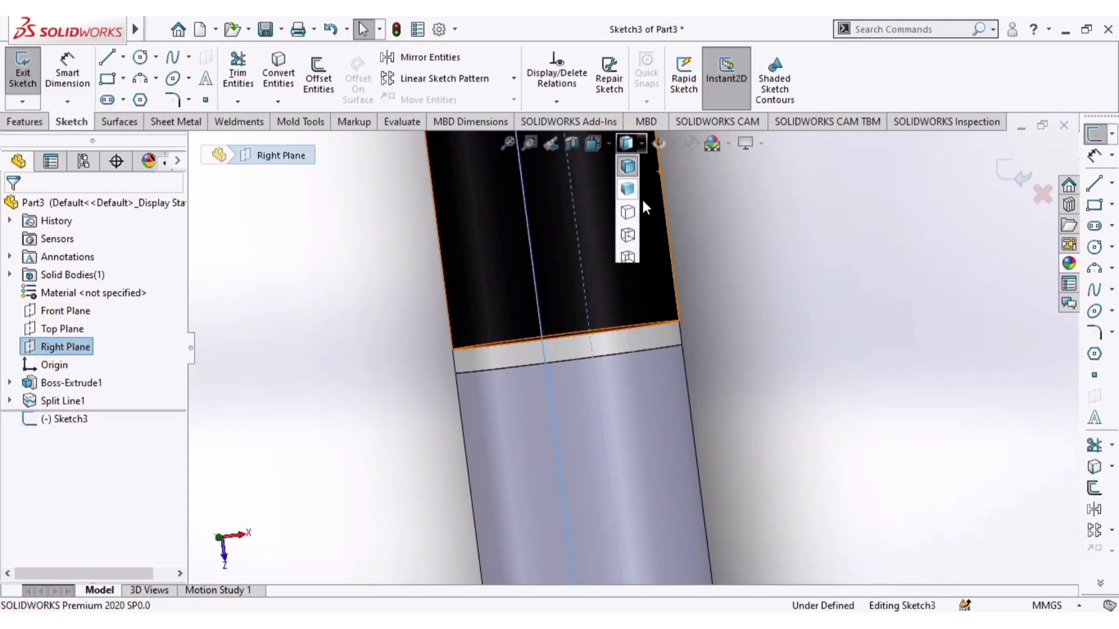
{"action": "left_click", "coordinate": [594, 144]}
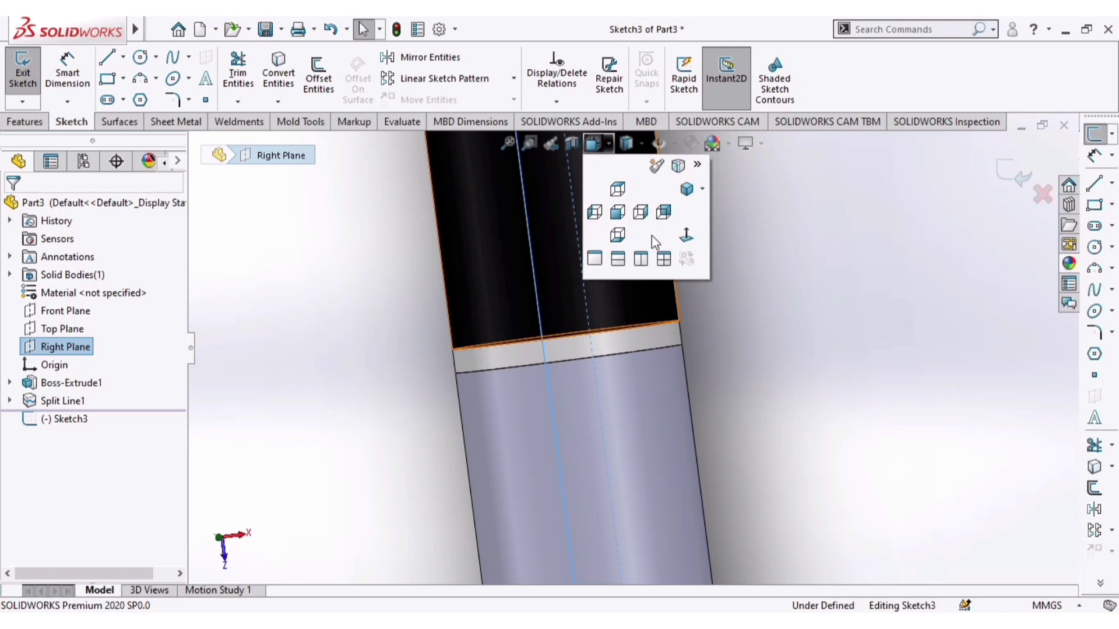
{"action": "left_click", "coordinate": [687, 235]}
{"action": "scroll", "coordinate": [819, 331], "scroll_direction": "down", "scroll_amount": 5}
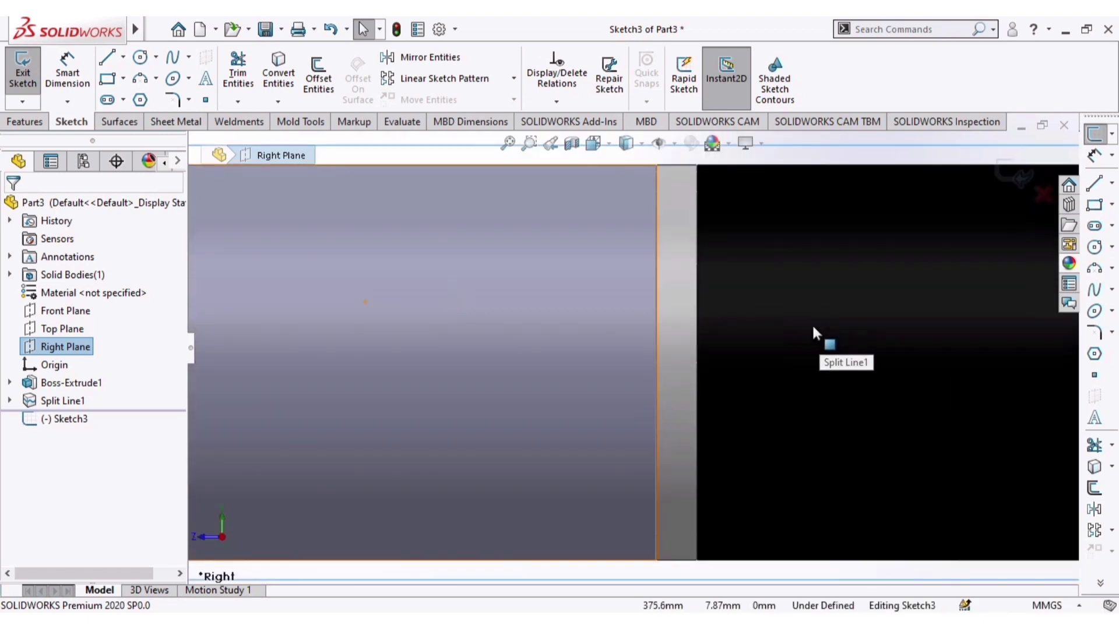
{"action": "scroll", "coordinate": [812, 329], "scroll_direction": "up", "scroll_amount": 2}
- Sketch a vertical line across the full cylinder on the uncoloured side of the white ring, extending past both edges, and exit the sketch
{"action": "left_click", "coordinate": [104, 57]}
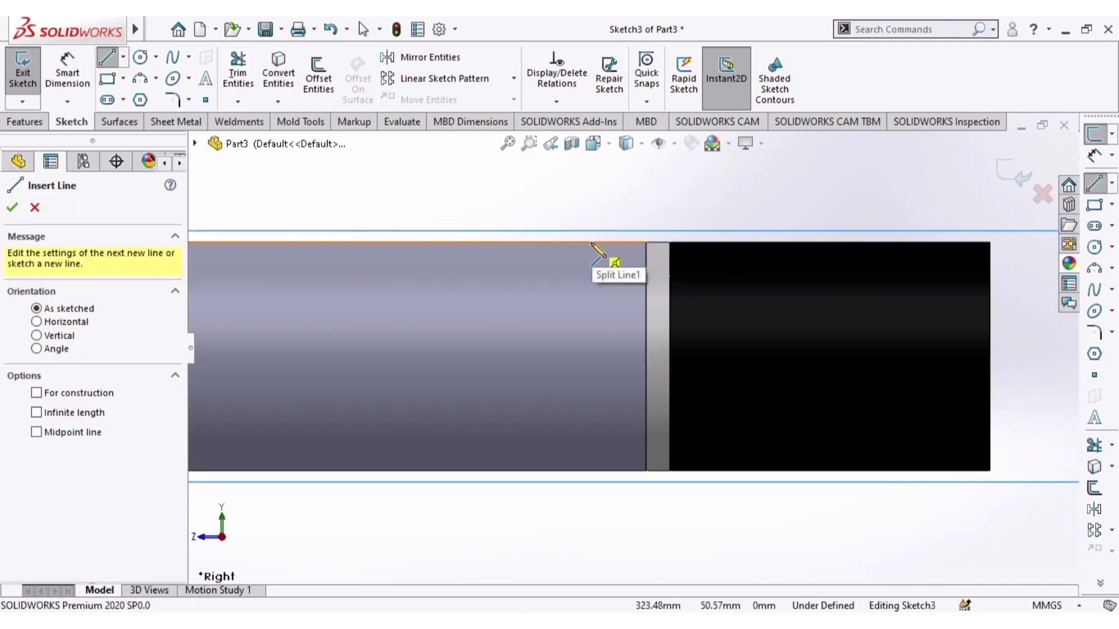
{"action": "left_click", "coordinate": [591, 223]}
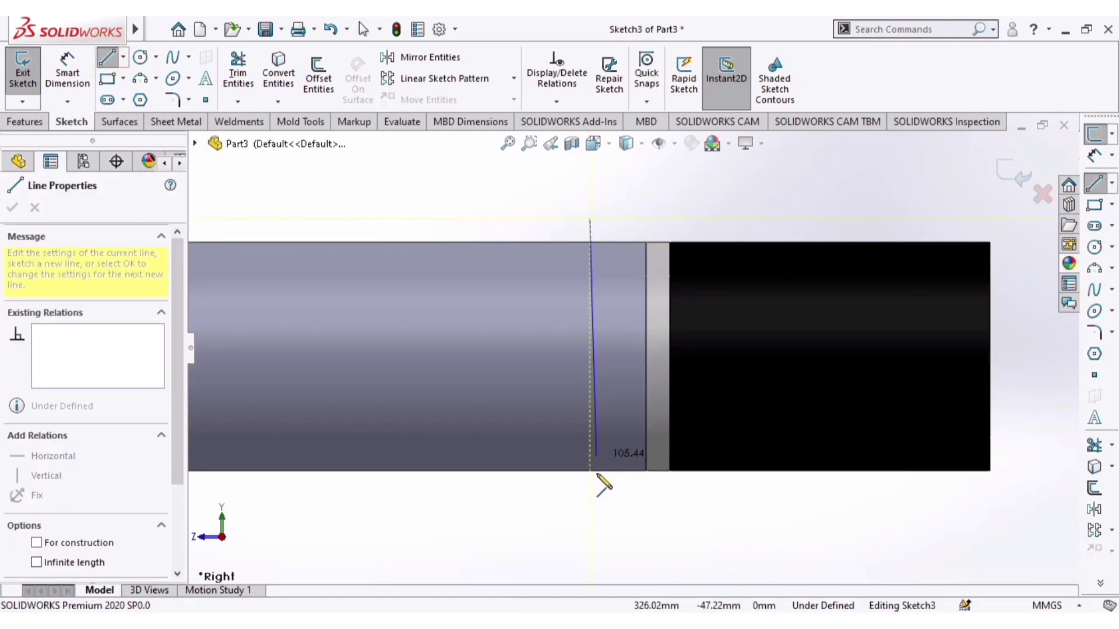
{"action": "left_click", "coordinate": [590, 517]}
{"action": "key", "text": "Escape"}
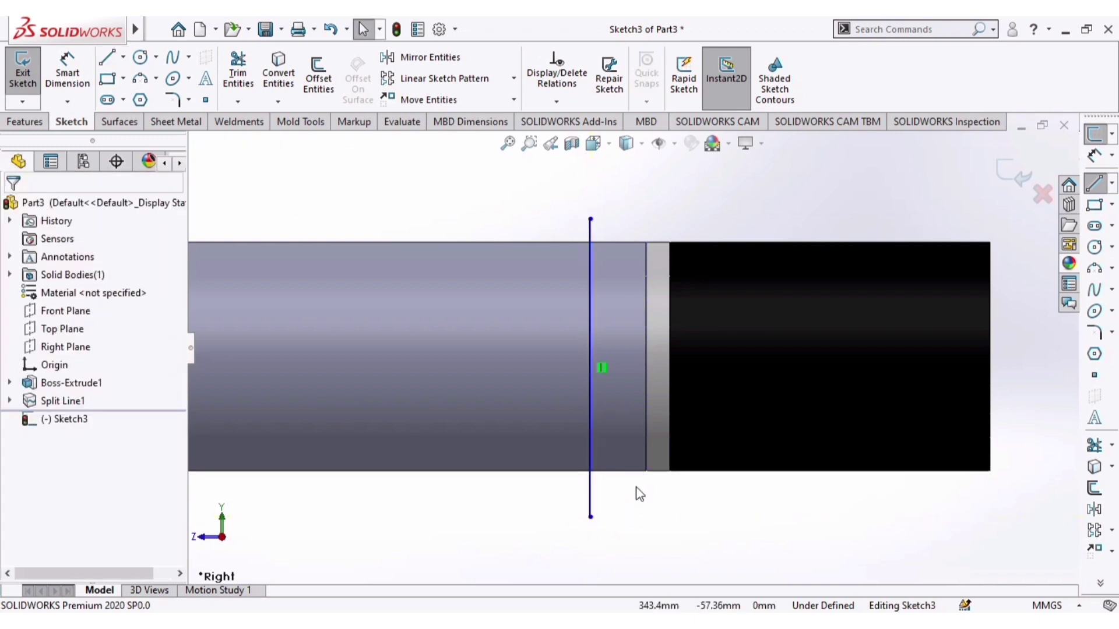
{"action": "left_click", "coordinate": [27, 81]}
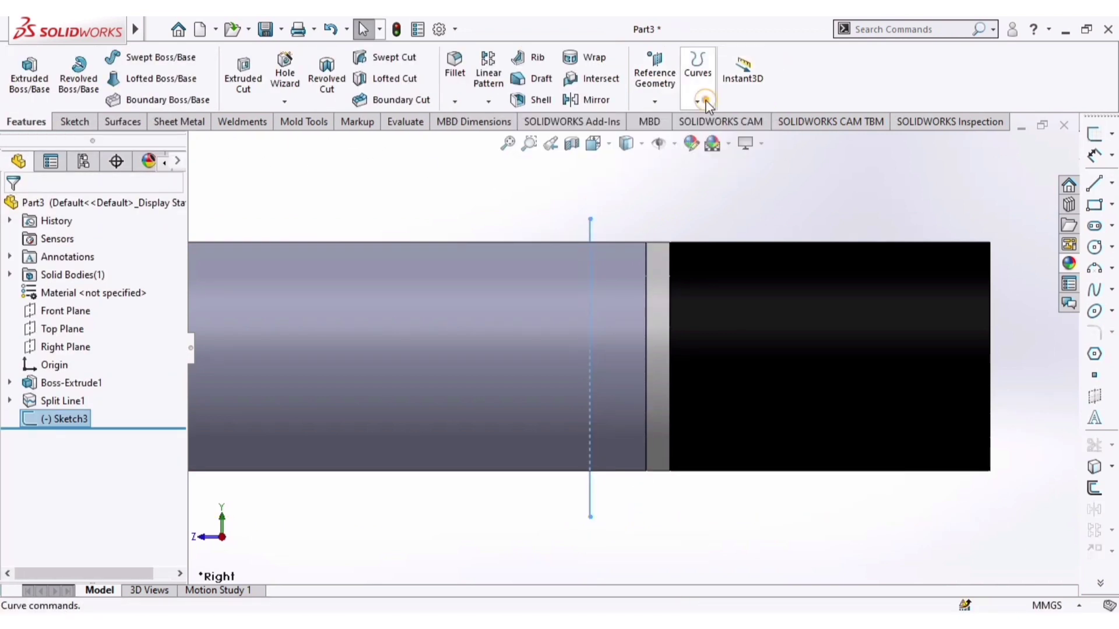
- Split the long uncoloured cylindrical face by projecting the new vertical line onto it
{"action": "left_click", "coordinate": [705, 102]}
{"action": "left_click", "coordinate": [725, 123]}
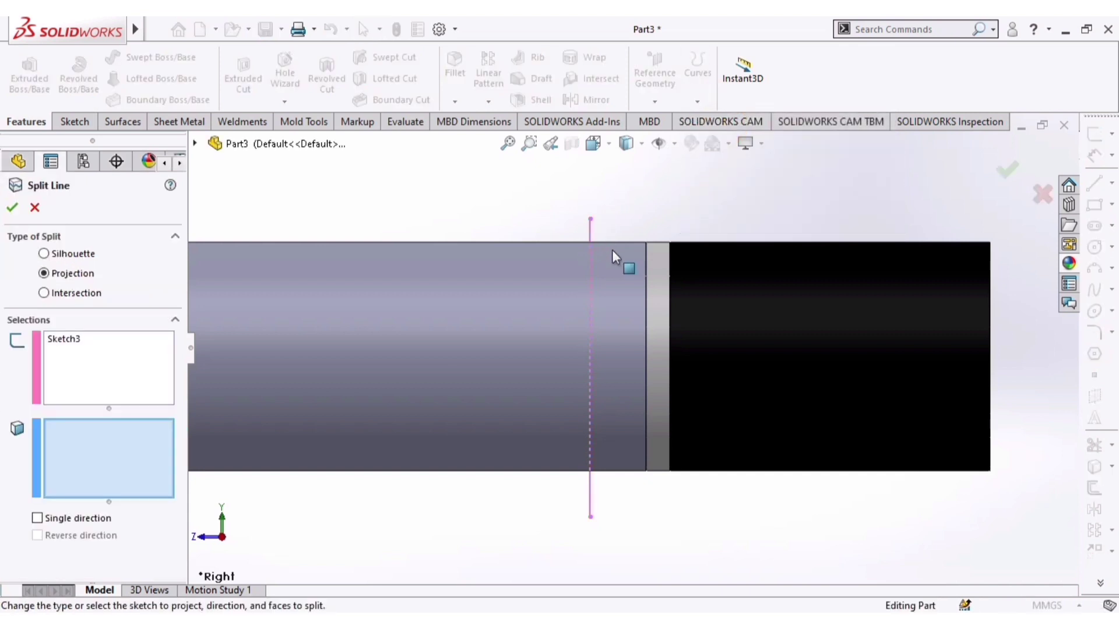
{"action": "left_click", "coordinate": [622, 309]}
{"action": "left_click", "coordinate": [13, 206]}
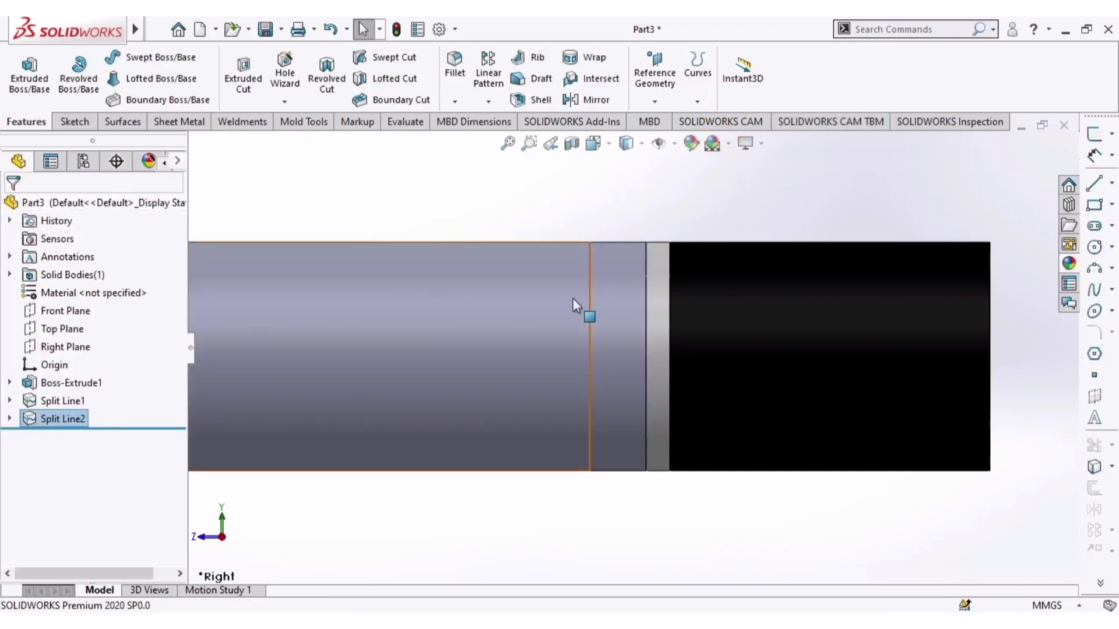
- Apply a white colour to the newly split band next to the existing white ring
{"action": "left_click", "coordinate": [610, 306]}
{"action": "left_click", "coordinate": [783, 233]}
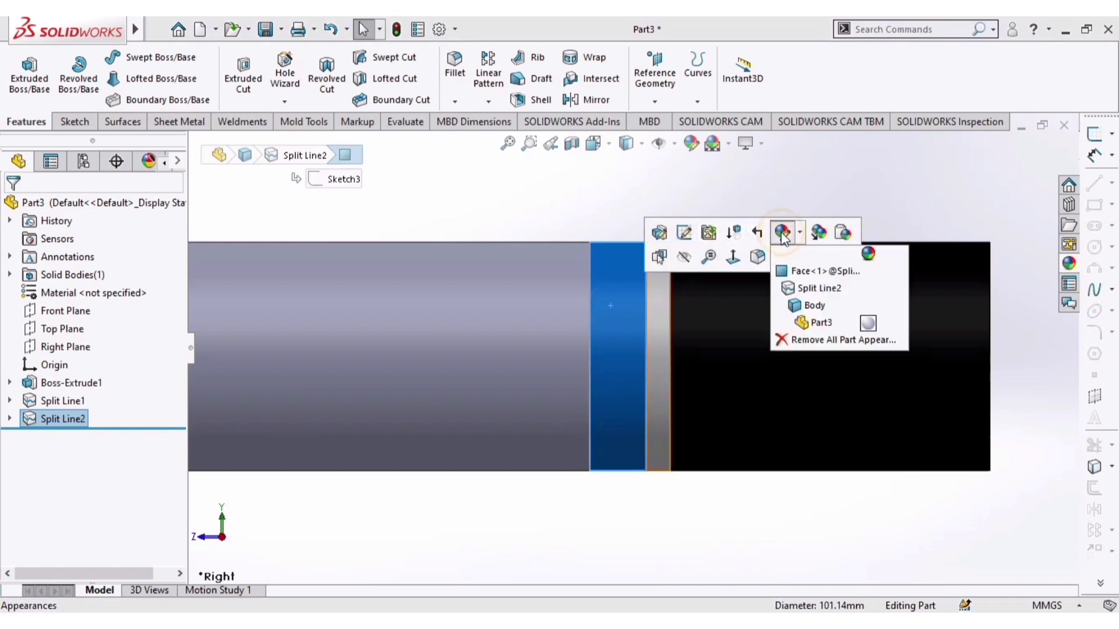
{"action": "left_click", "coordinate": [800, 273]}
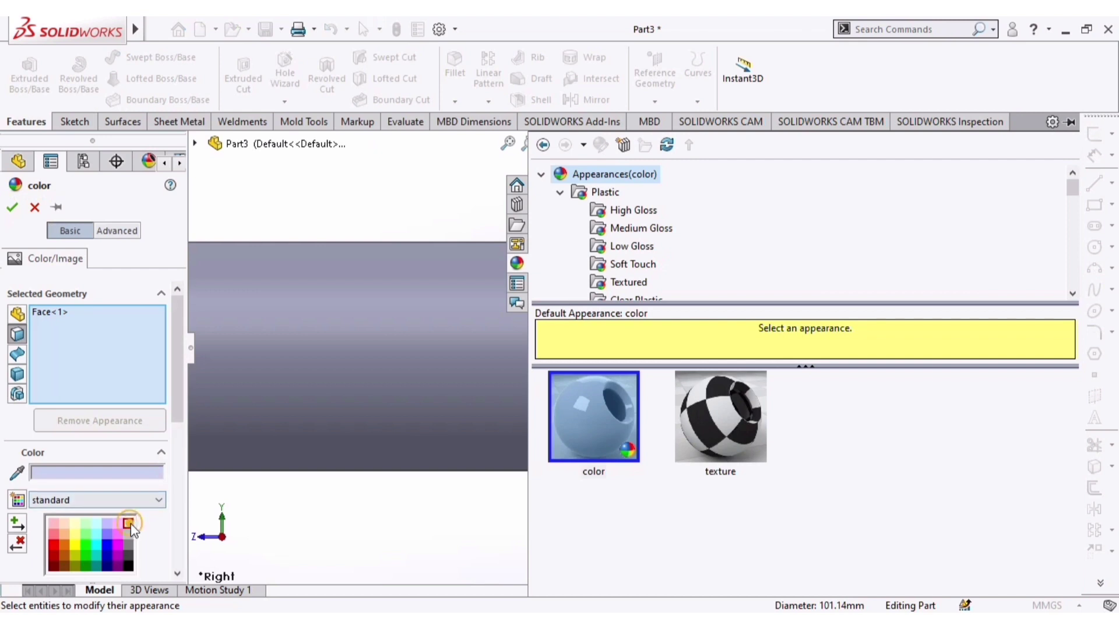
{"action": "left_click", "coordinate": [130, 523]}
{"action": "left_click", "coordinate": [372, 185]}
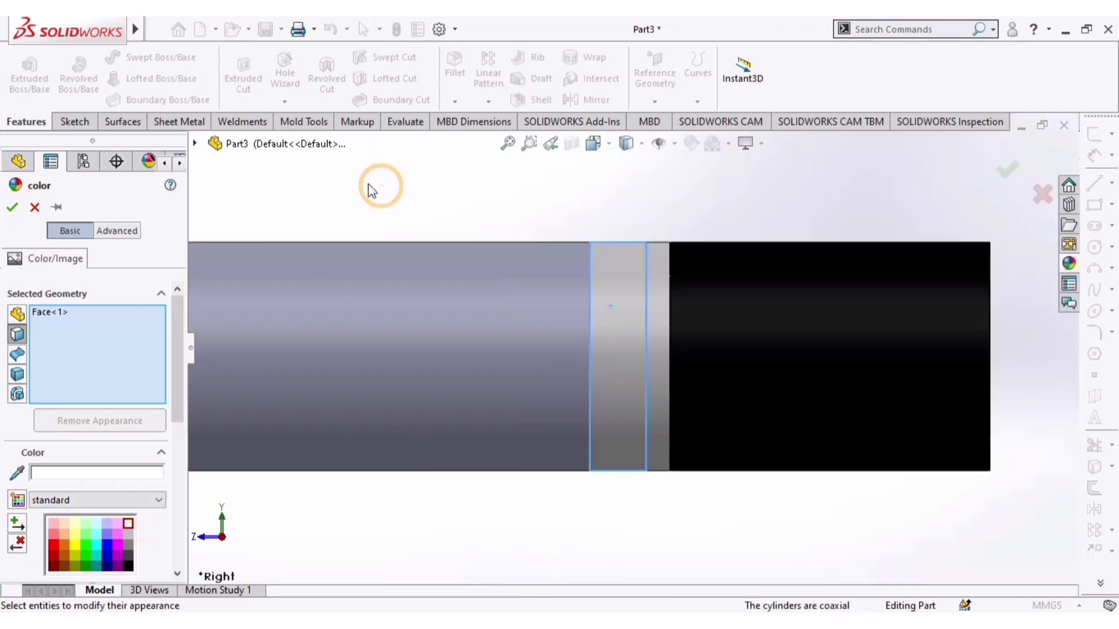
{"action": "left_click", "coordinate": [12, 207]}
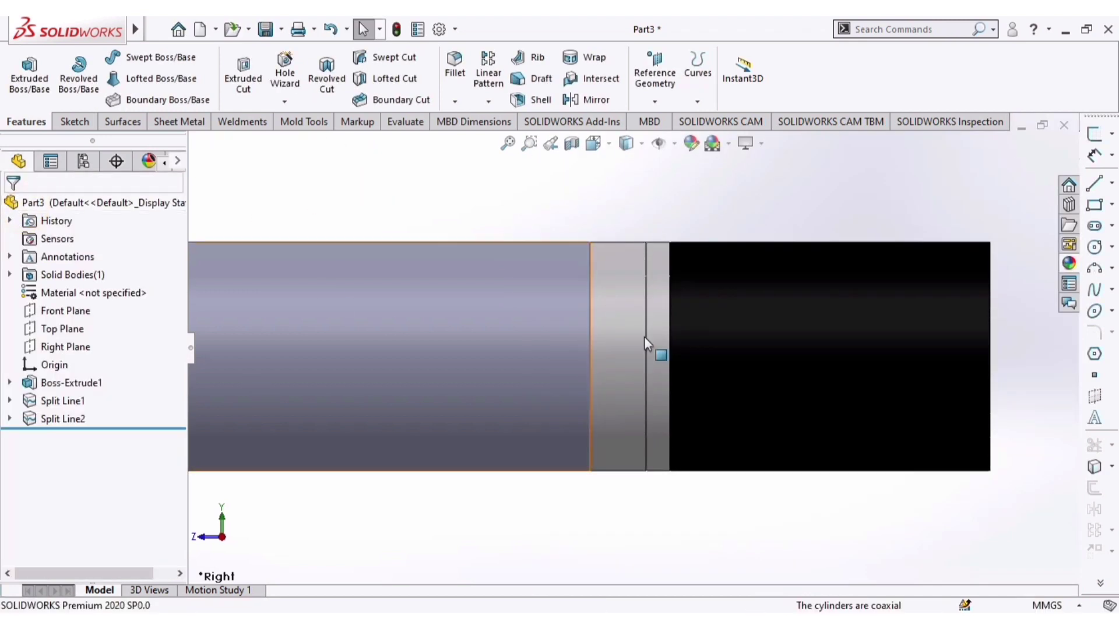
- Create a reference plane parallel to the Top Plane at an offset distance of 70 mm
{"action": "middle_click_drag", "start_coordinate": [644, 347], "coordinate": [679, 409]}
{"action": "scroll", "coordinate": [670, 452], "scroll_direction": "up", "scroll_amount": 3}
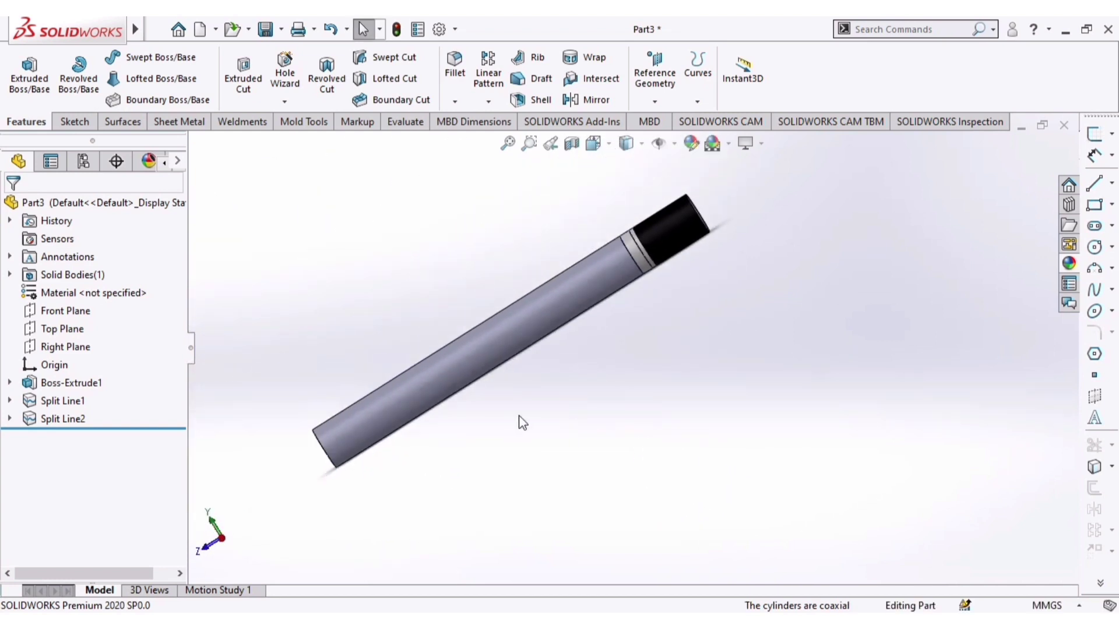
{"action": "mouse_move", "coordinate": [519, 422]}
{"action": "middle_mouse_down"}
{"action": "mouse_move", "coordinate": [572, 452]}
{"action": "mouse_move", "coordinate": [570, 524]}
{"action": "mouse_move", "coordinate": [550, 502]}
{"action": "mouse_move", "coordinate": [620, 579]}
{"action": "mouse_move", "coordinate": [548, 408]}
{"action": "middle_mouse_up"}
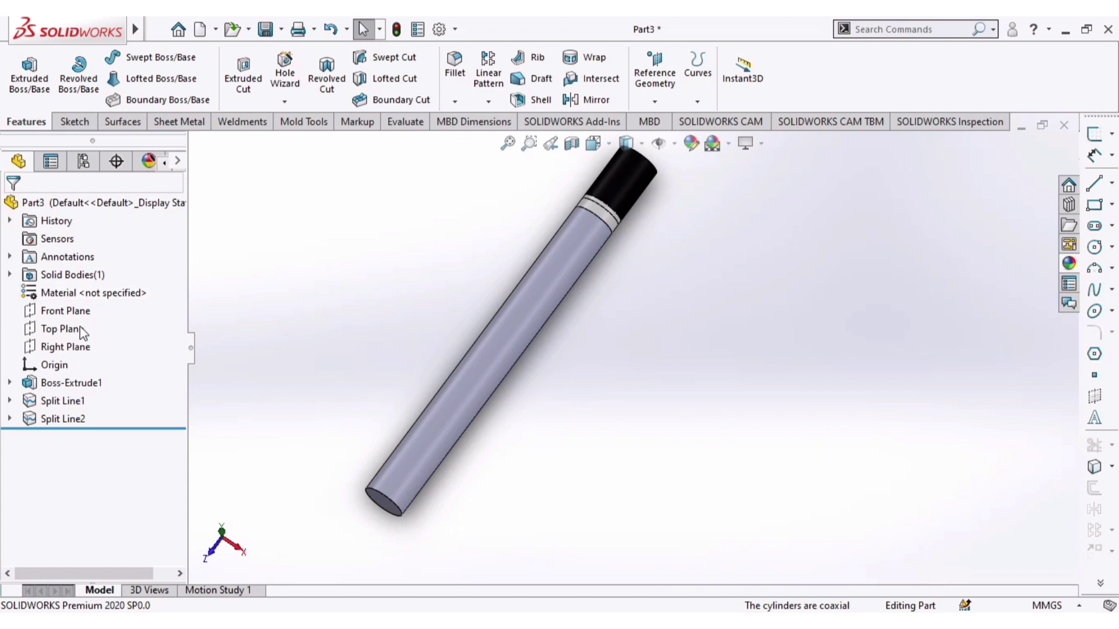
{"action": "left_click", "coordinate": [63, 330]}
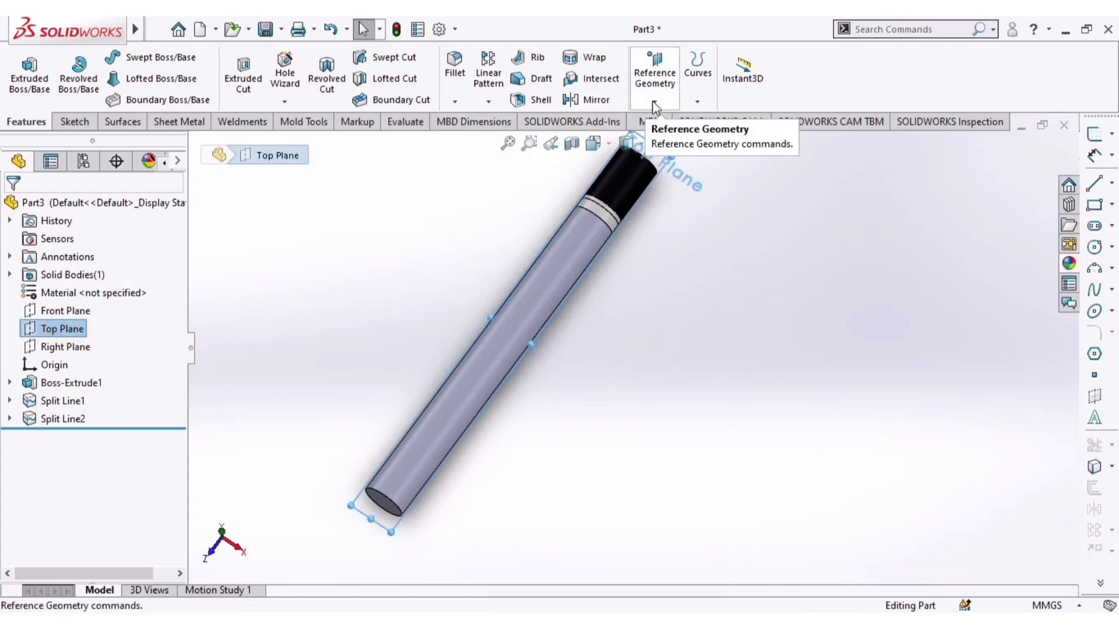
{"action": "left_click", "coordinate": [654, 74]}
{"action": "left_click", "coordinate": [667, 124]}
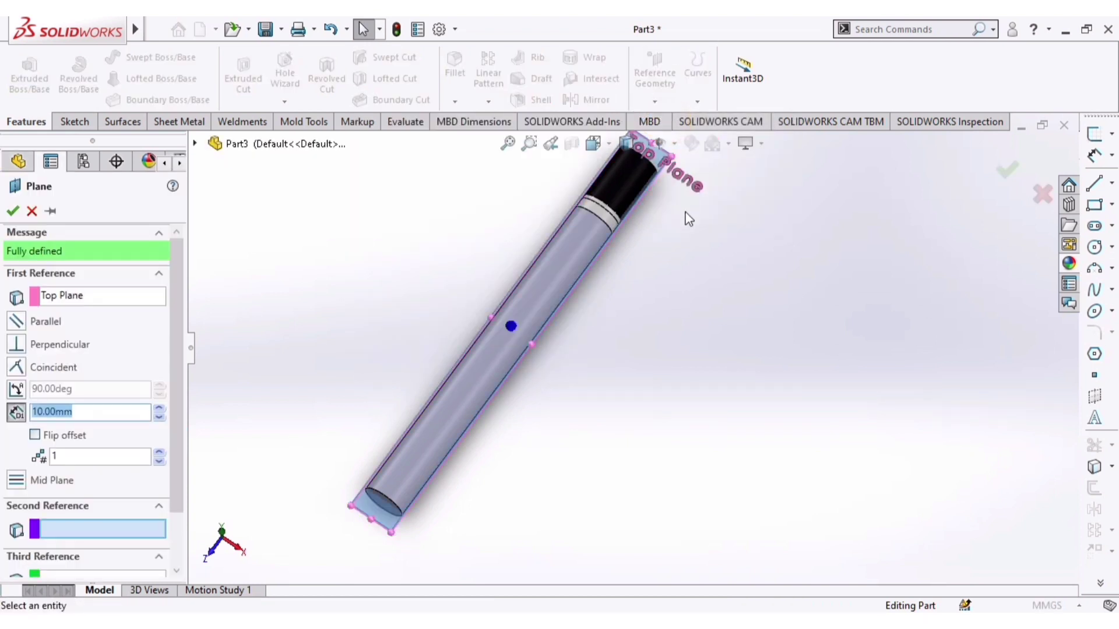
{"action": "middle_click_drag", "start_coordinate": [710, 280], "coordinate": [790, 318]}
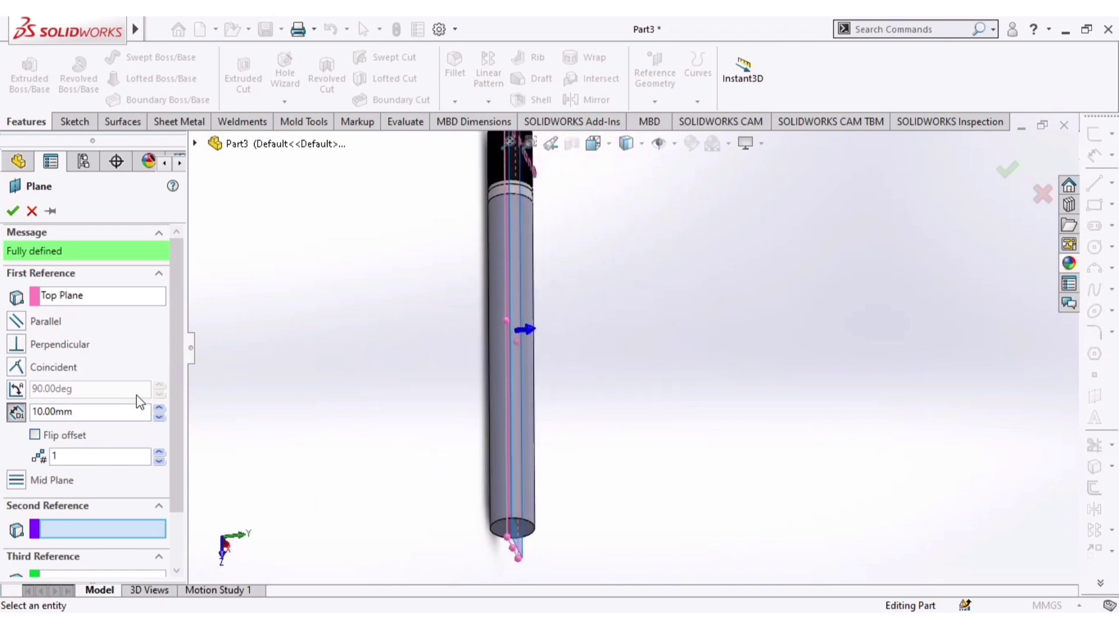
{"action": "left_click", "coordinate": [158, 407]}
{"action": "left_click", "coordinate": [158, 408]}
{"action": "left_click", "coordinate": [158, 408]}
{"action": "left_click", "coordinate": [158, 408]}
{"action": "left_click", "coordinate": [158, 408]}
{"action": "left_click", "coordinate": [158, 408]}
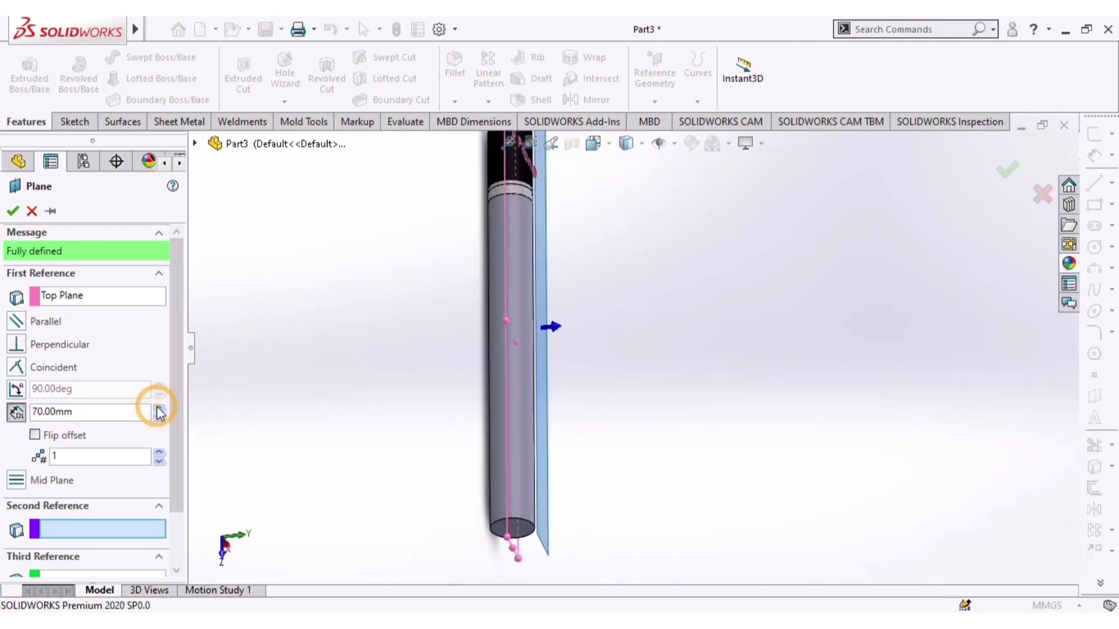
{"action": "left_click", "coordinate": [14, 213]}
- Open a new sketch on the offset plane beside the cylinder and orient the view normal to it
{"action": "scroll", "coordinate": [524, 251], "scroll_direction": "down", "scroll_amount": 3}
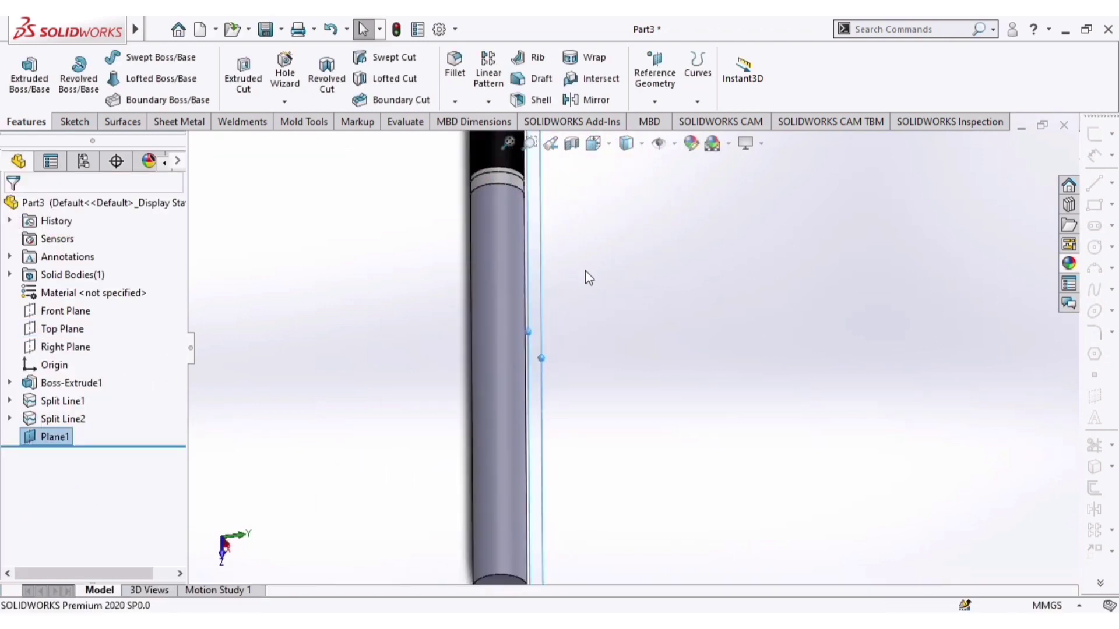
{"action": "left_click", "coordinate": [529, 268]}
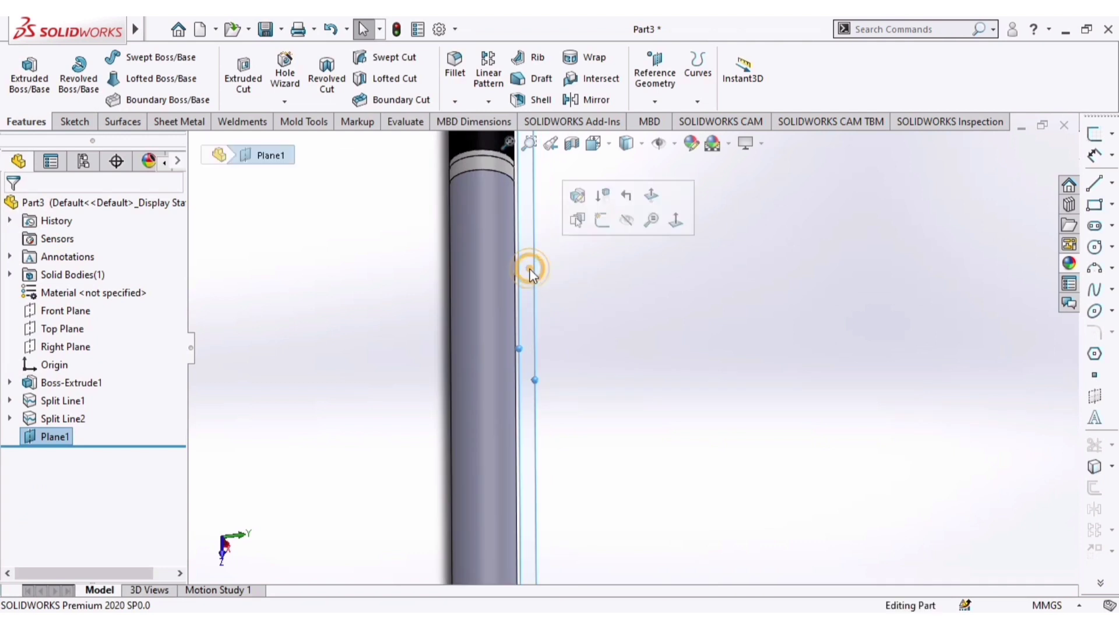
{"action": "left_click", "coordinate": [605, 220]}
{"action": "left_click", "coordinate": [600, 143]}
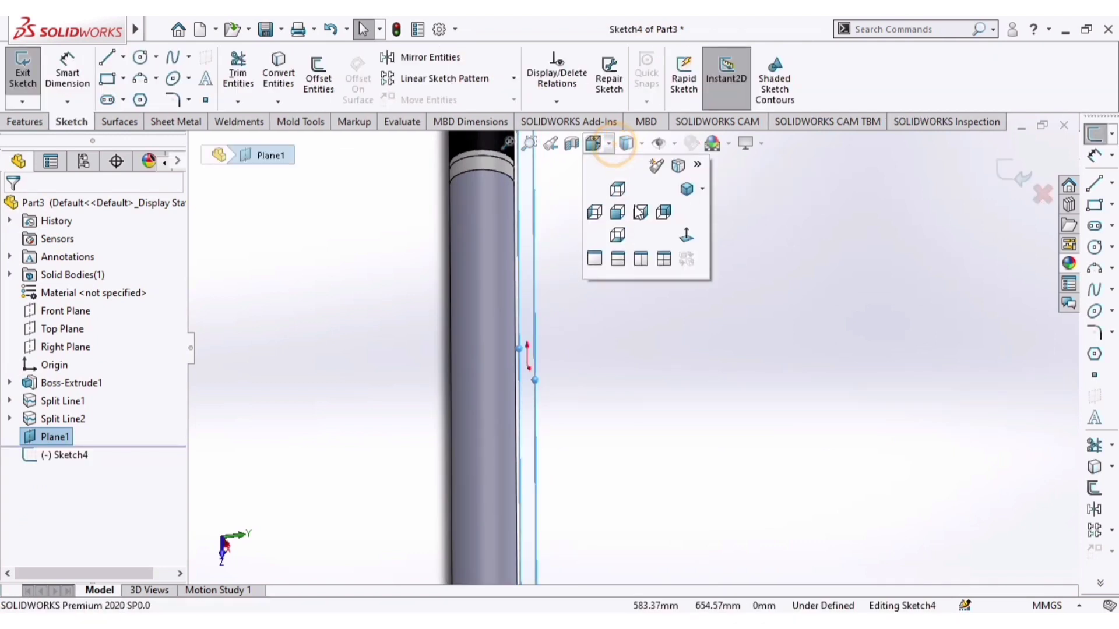
{"action": "left_click", "coordinate": [684, 231]}
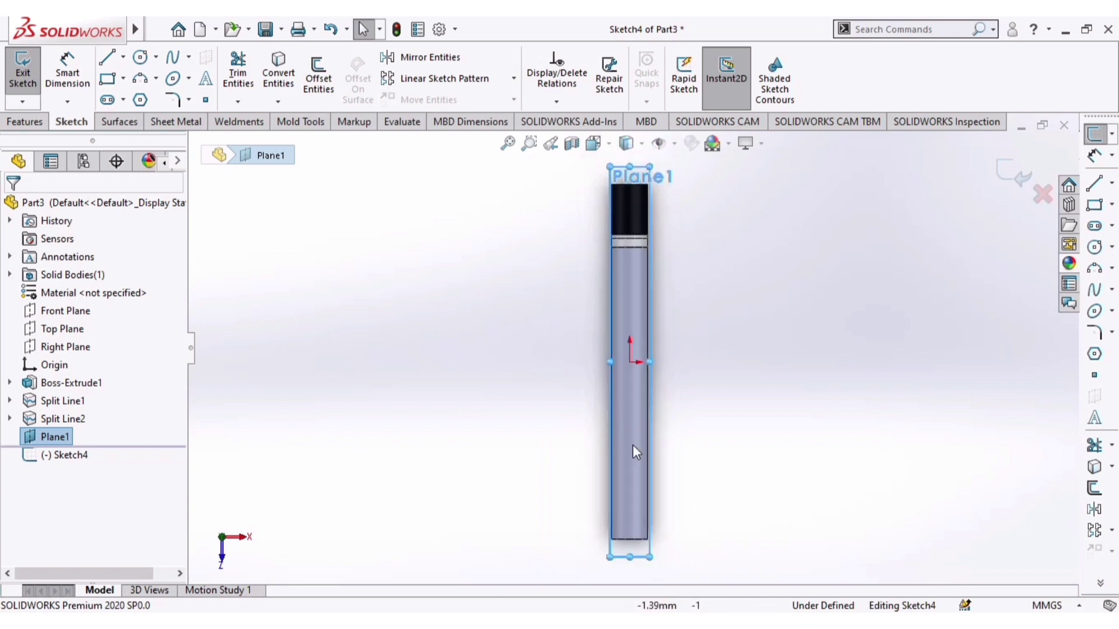
- Sketch a narrow lengthwise rectangle about 12.3 mm wide and 823 mm long, from the white band's edge to the cylinder's uncoloured end
{"action": "scroll", "coordinate": [653, 529], "scroll_direction": "down", "scroll_amount": 2}
{"action": "scroll", "coordinate": [643, 204], "scroll_direction": "down", "scroll_amount": 1}
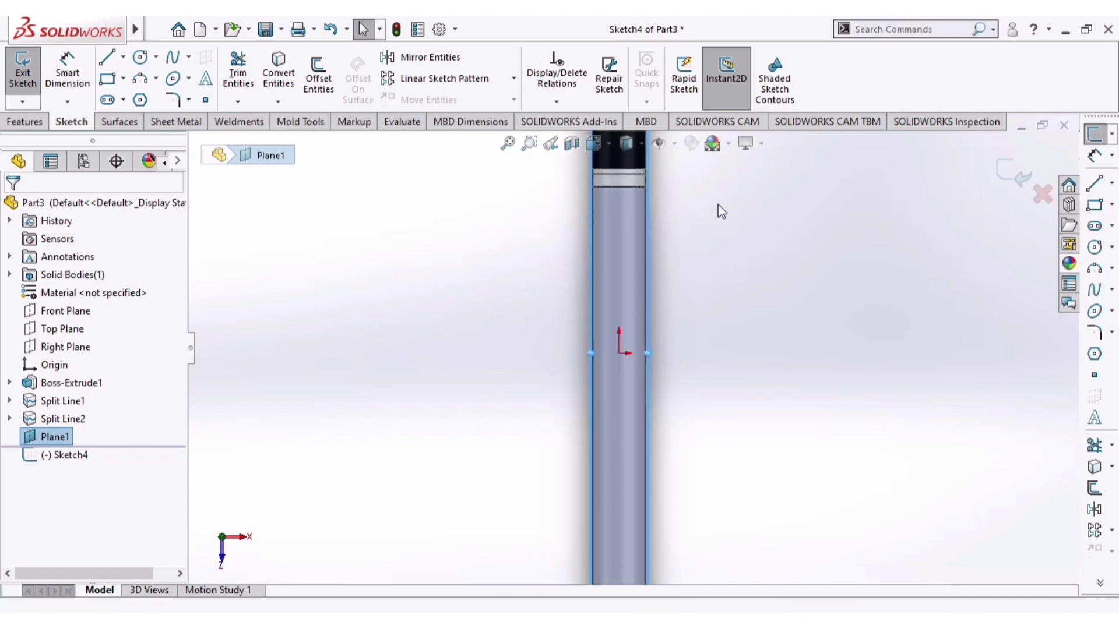
{"action": "left_click", "coordinate": [108, 79]}
{"action": "scroll", "coordinate": [638, 207], "scroll_direction": "down", "scroll_amount": 2}
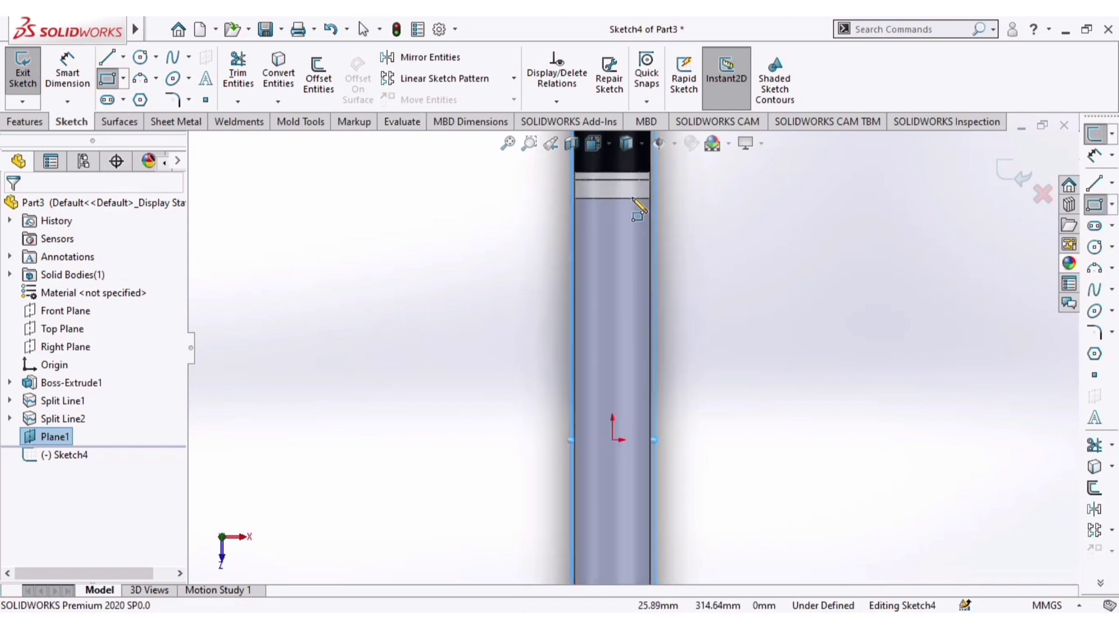
{"action": "scroll", "coordinate": [631, 204], "scroll_direction": "down", "scroll_amount": 2}
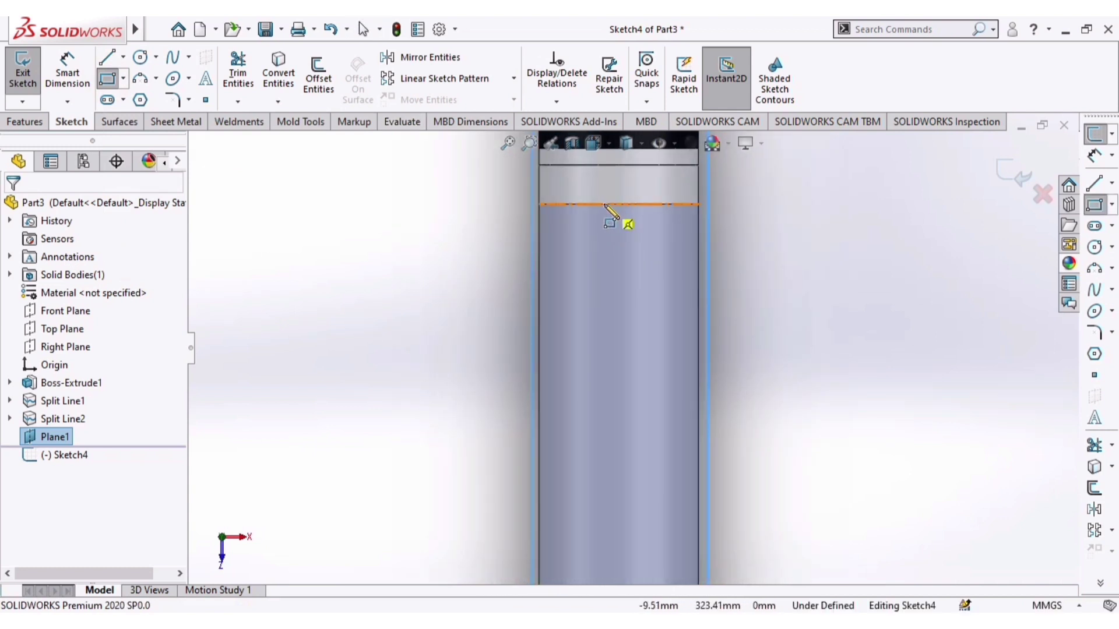
{"action": "left_click", "coordinate": [605, 204]}
{"action": "scroll", "coordinate": [639, 379], "scroll_direction": "up", "scroll_amount": 5}
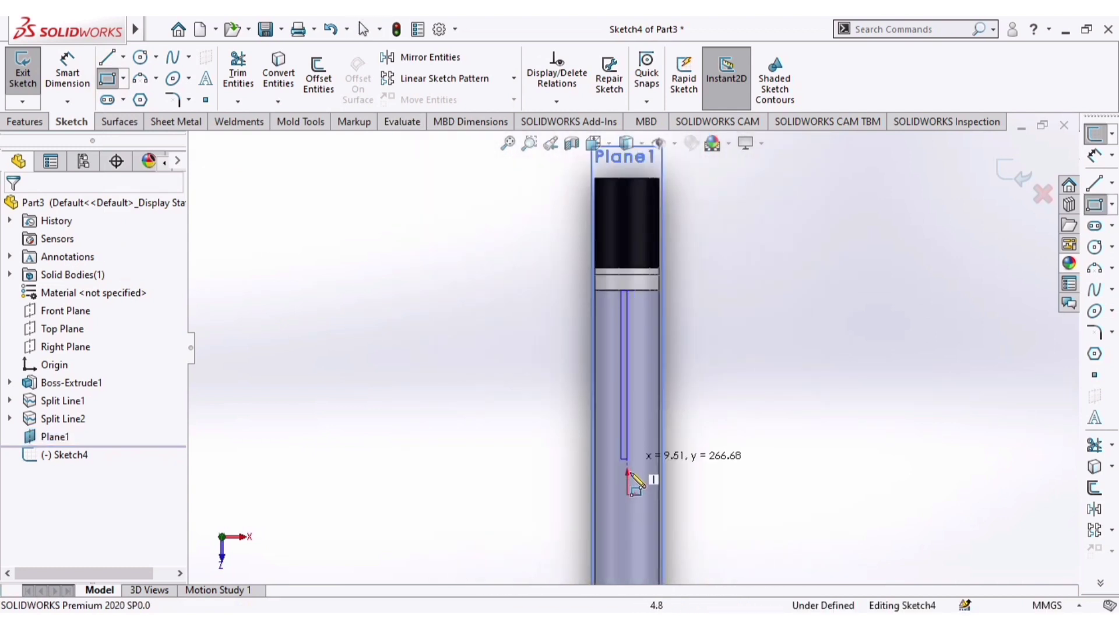
{"action": "scroll", "coordinate": [631, 500], "scroll_direction": "down", "scroll_amount": 5}
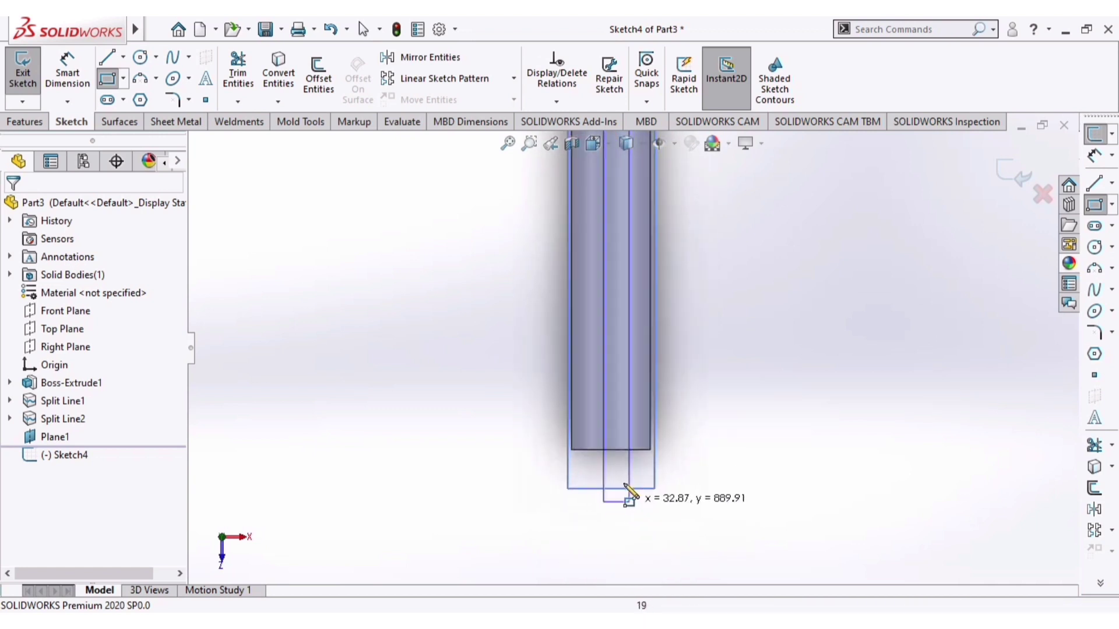
{"action": "scroll", "coordinate": [612, 452], "scroll_direction": "down", "scroll_amount": 5}
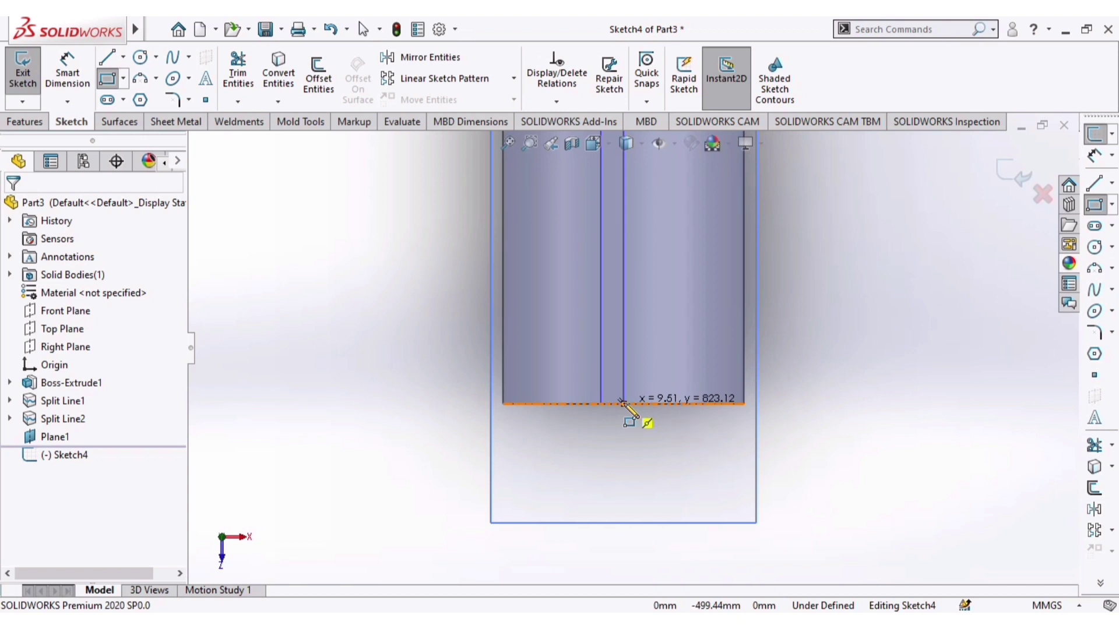
{"action": "scroll", "coordinate": [622, 402], "scroll_direction": "down", "scroll_amount": 3}
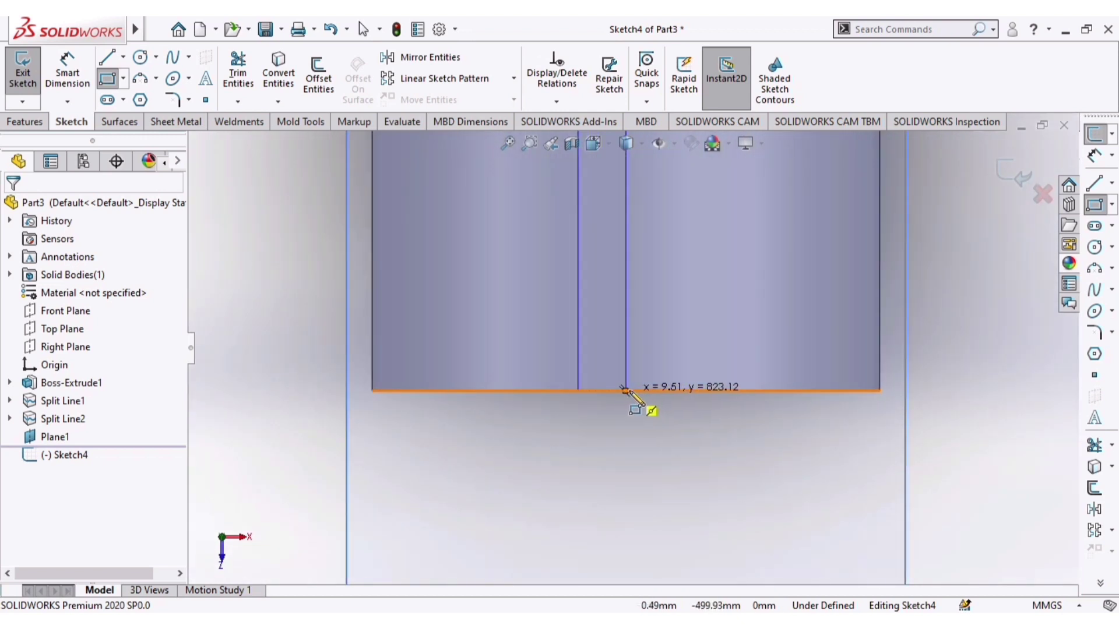
{"action": "left_click", "coordinate": [640, 391]}
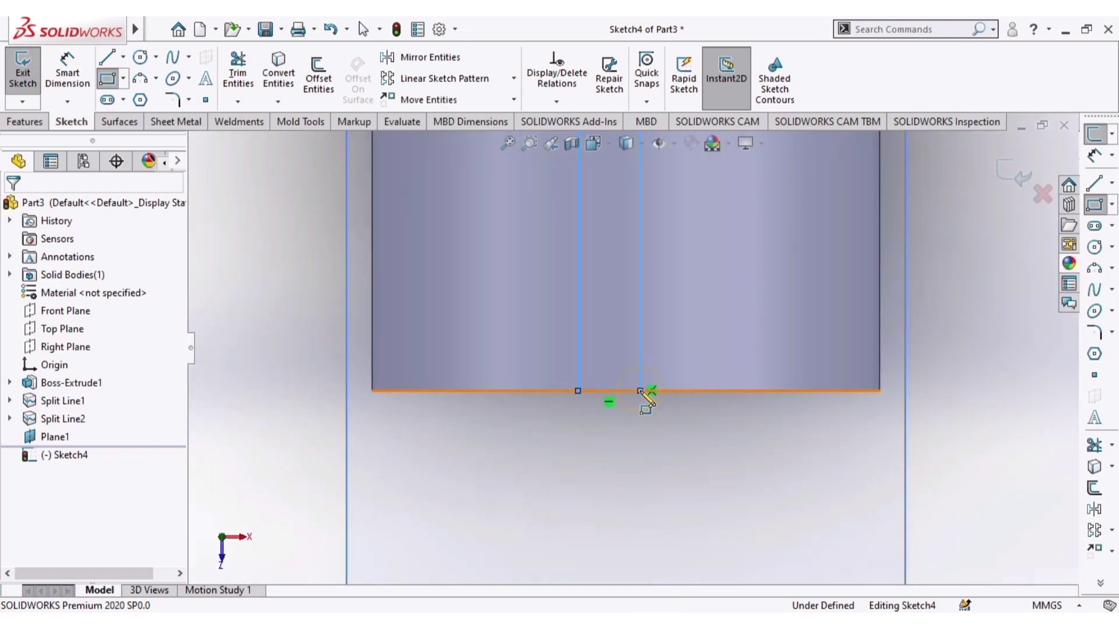
{"action": "key", "text": "Escape"}
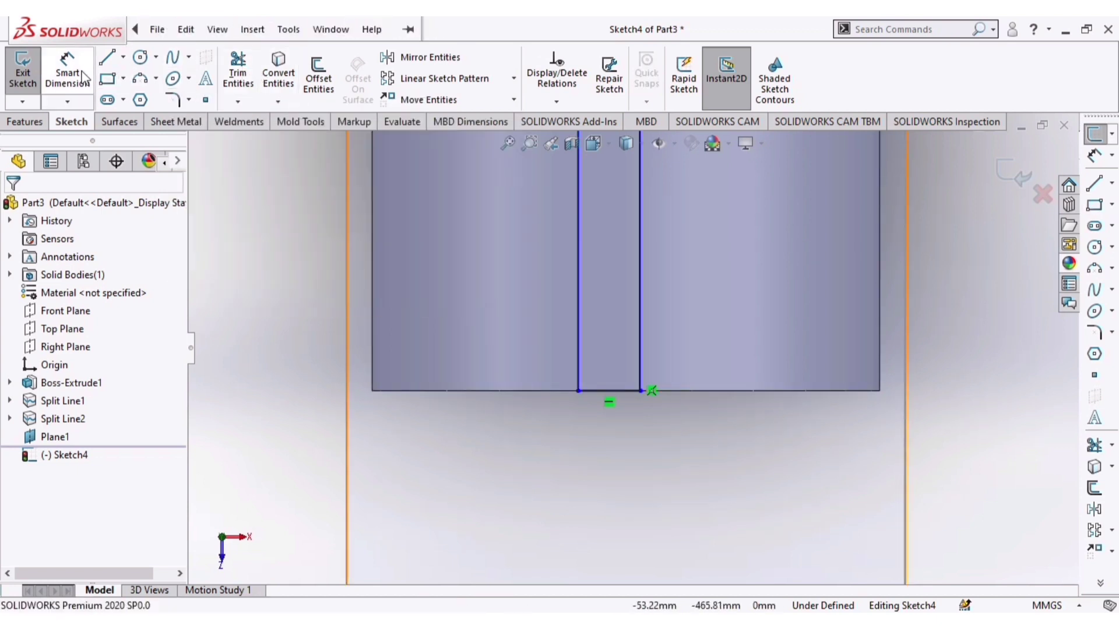
- Dimension the rectangle's short edge at the cylinder's uncoloured end to 3 mm
{"action": "left_click", "coordinate": [625, 393]}
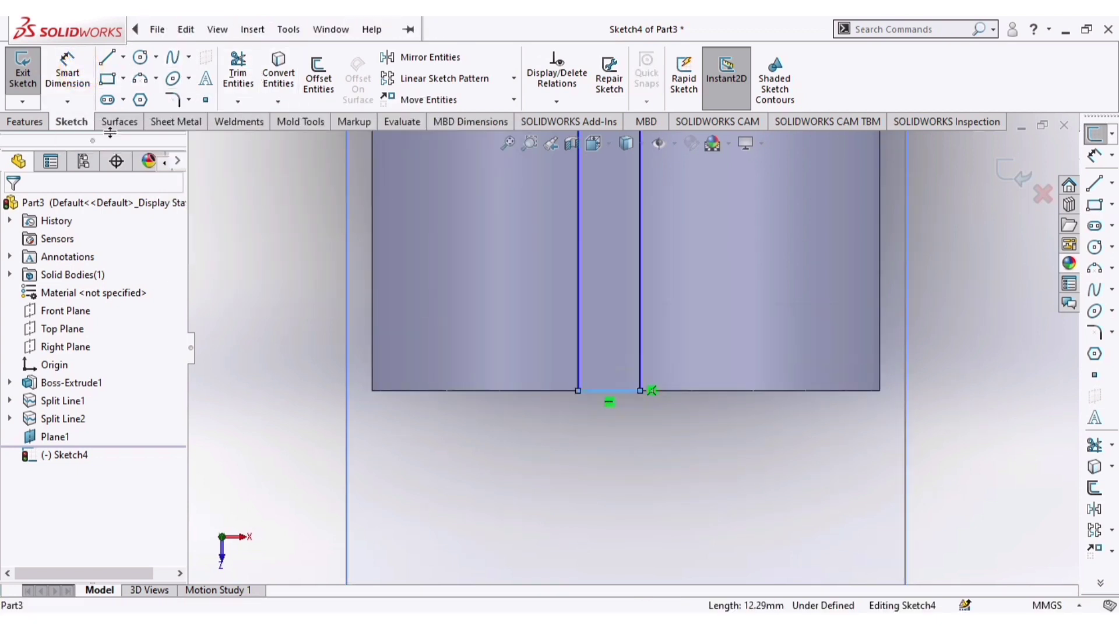
{"action": "left_click", "coordinate": [68, 72]}
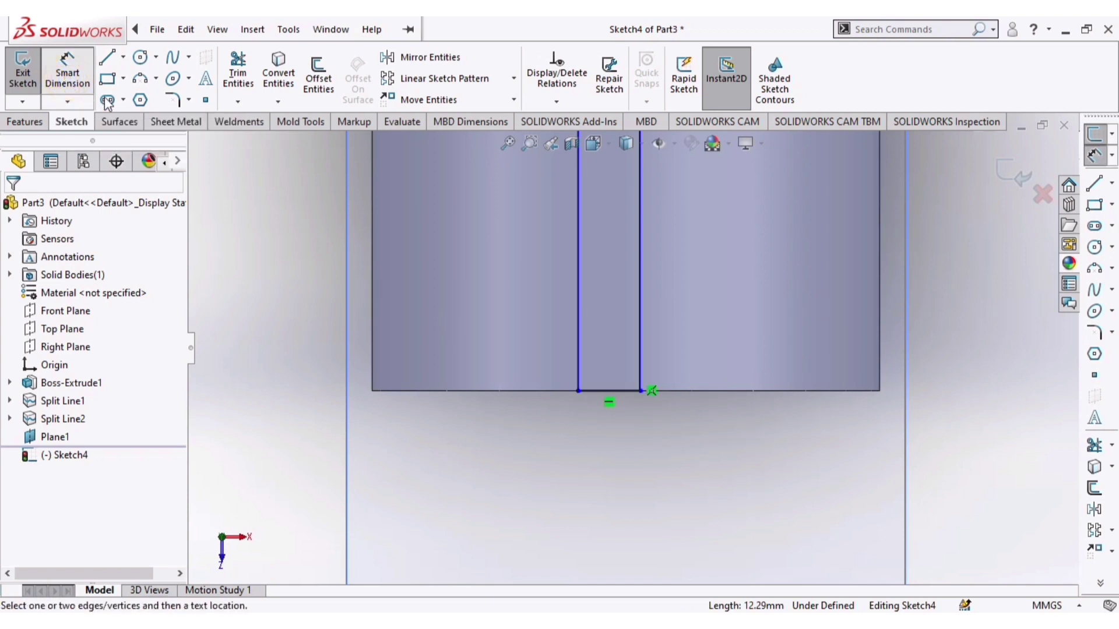
{"action": "left_click", "coordinate": [620, 394]}
{"action": "left_click", "coordinate": [613, 458]}
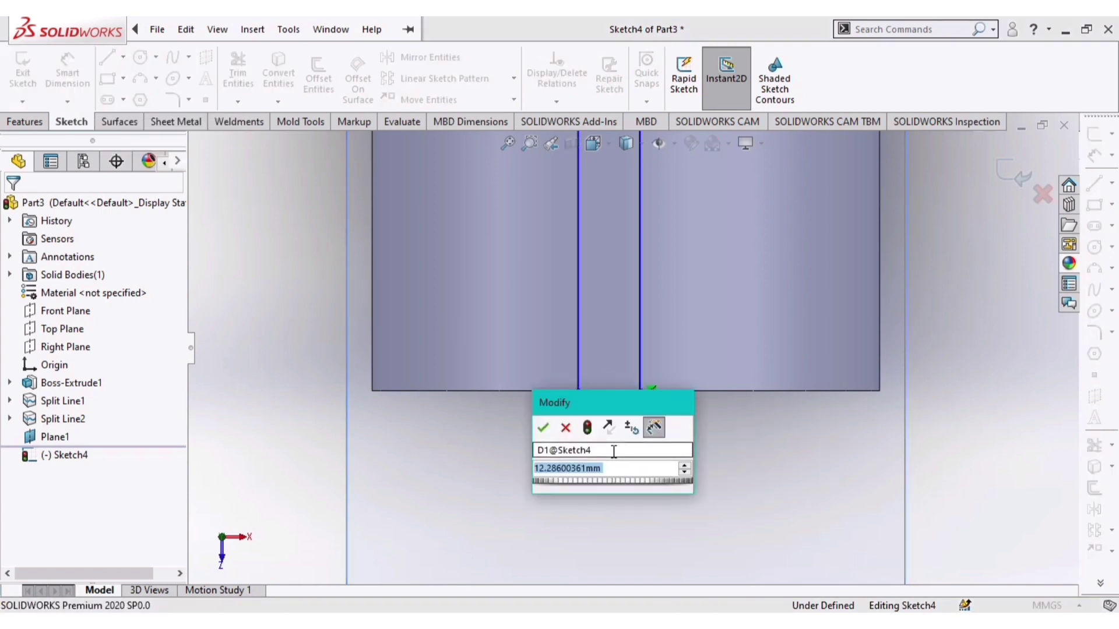
{"action": "type", "text": "3"}
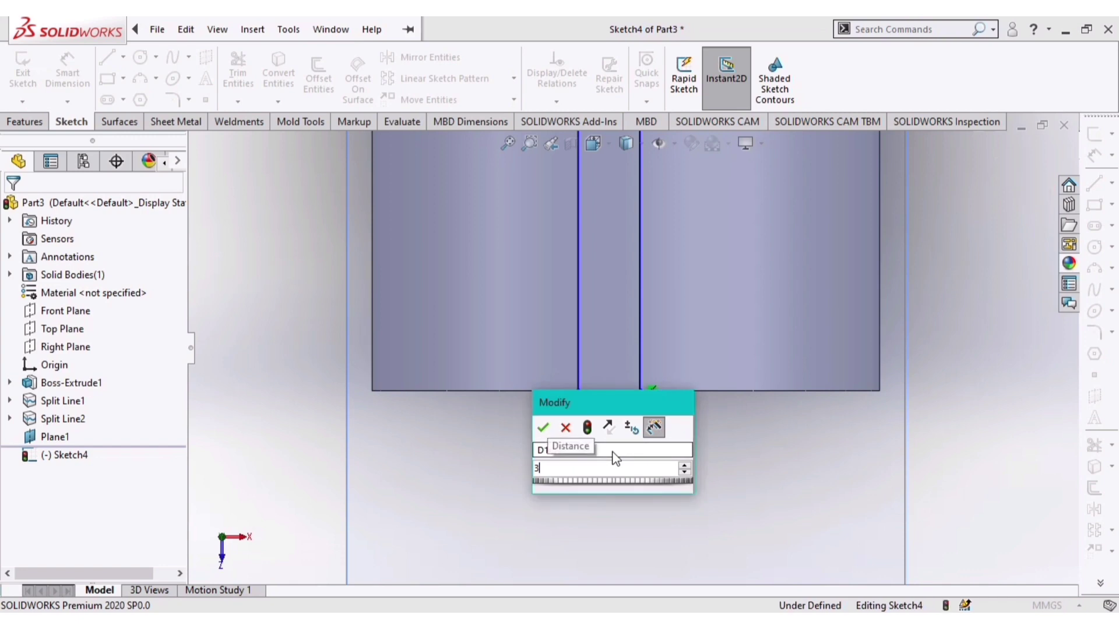
{"action": "key", "text": "Return"}
{"action": "scroll", "coordinate": [624, 449], "scroll_direction": "up", "scroll_amount": 12}
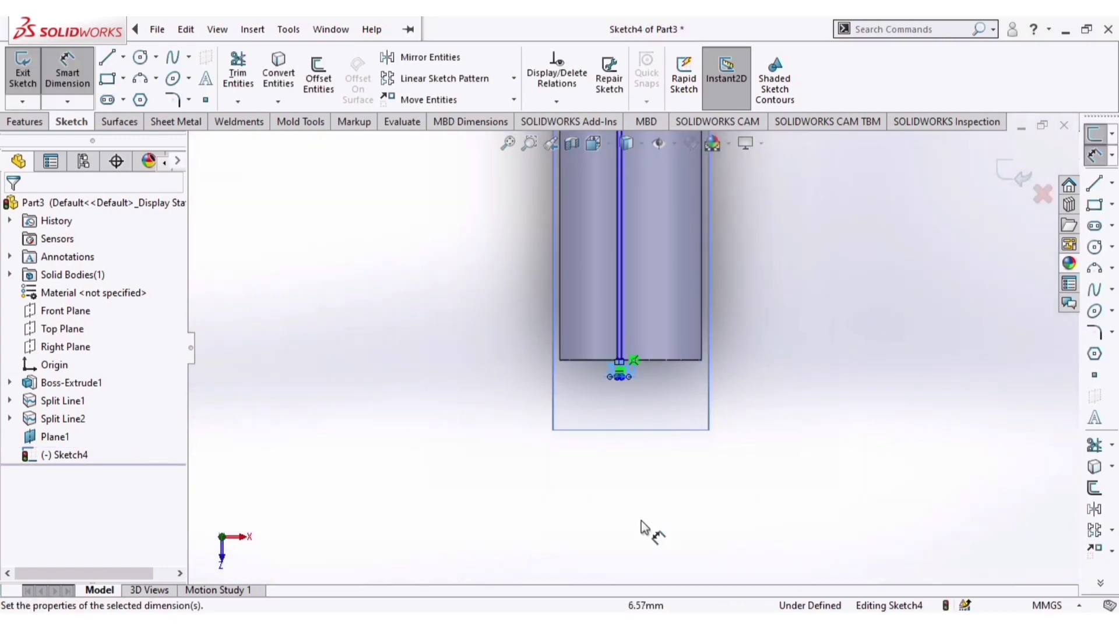
{"action": "scroll", "coordinate": [632, 350], "scroll_direction": "down", "scroll_amount": 12}
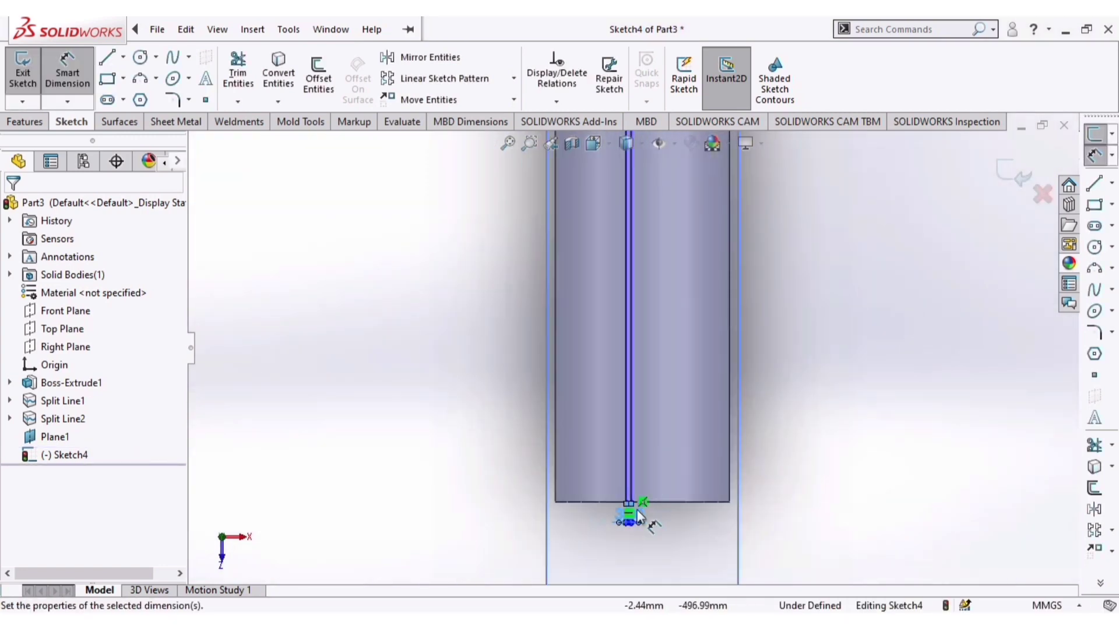
{"action": "scroll", "coordinate": [644, 467], "scroll_direction": "up", "scroll_amount": 4}
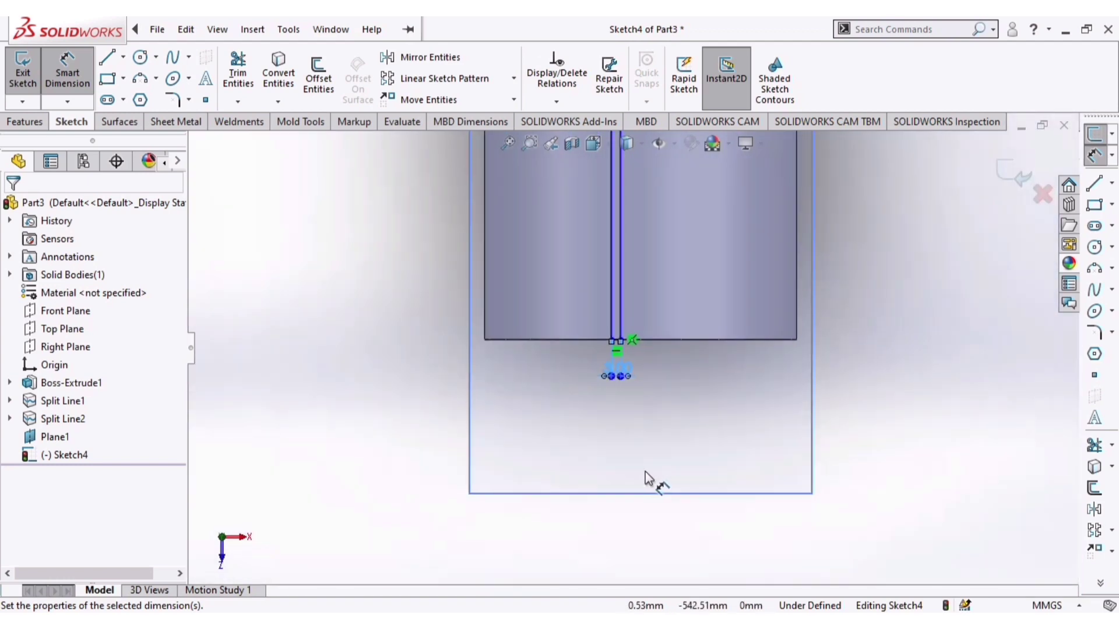
{"action": "scroll", "coordinate": [672, 334], "scroll_direction": "down", "scroll_amount": 5}
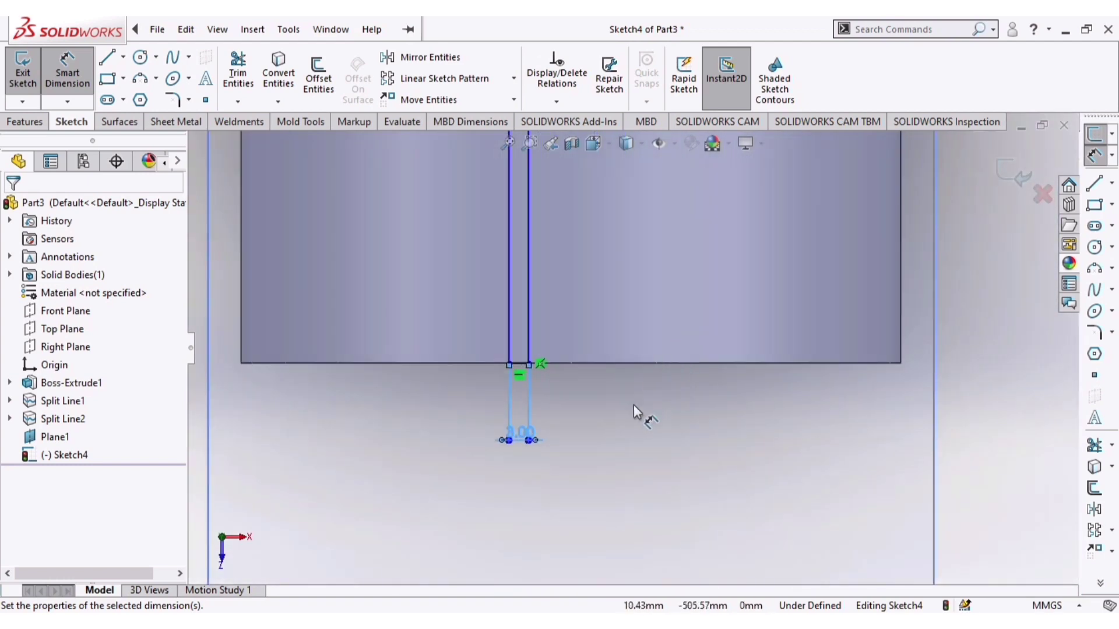
{"action": "scroll", "coordinate": [518, 367], "scroll_direction": "down", "scroll_amount": 4}
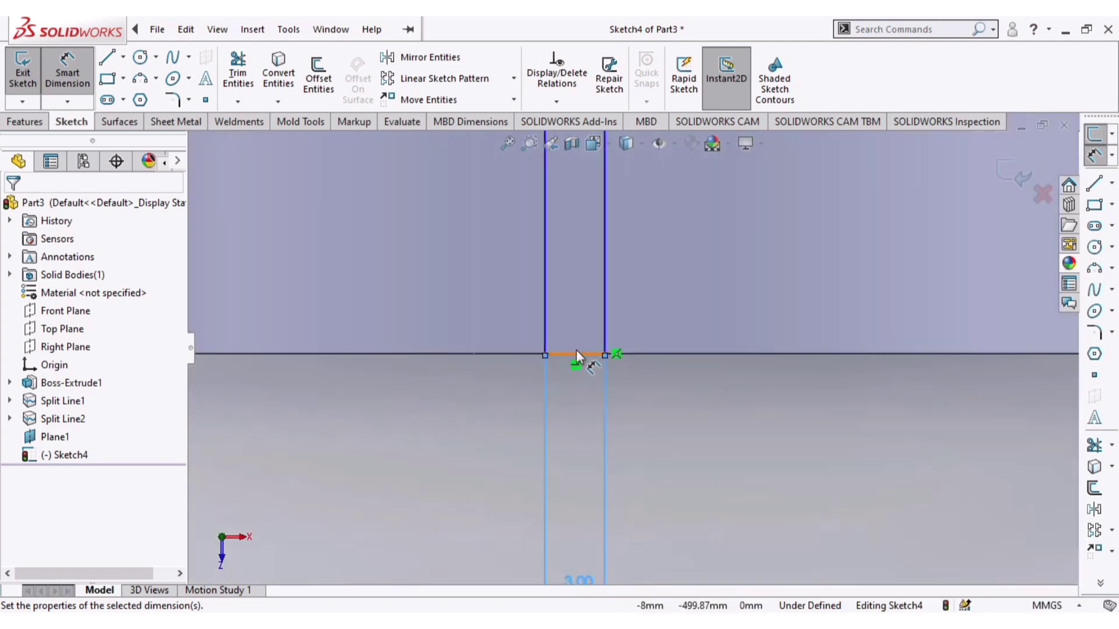
{"action": "left_click_drag", "start_coordinate": [606, 354], "coordinate": [700, 471]}
{"action": "key", "text": "z"}
{"action": "key", "text": "z"}
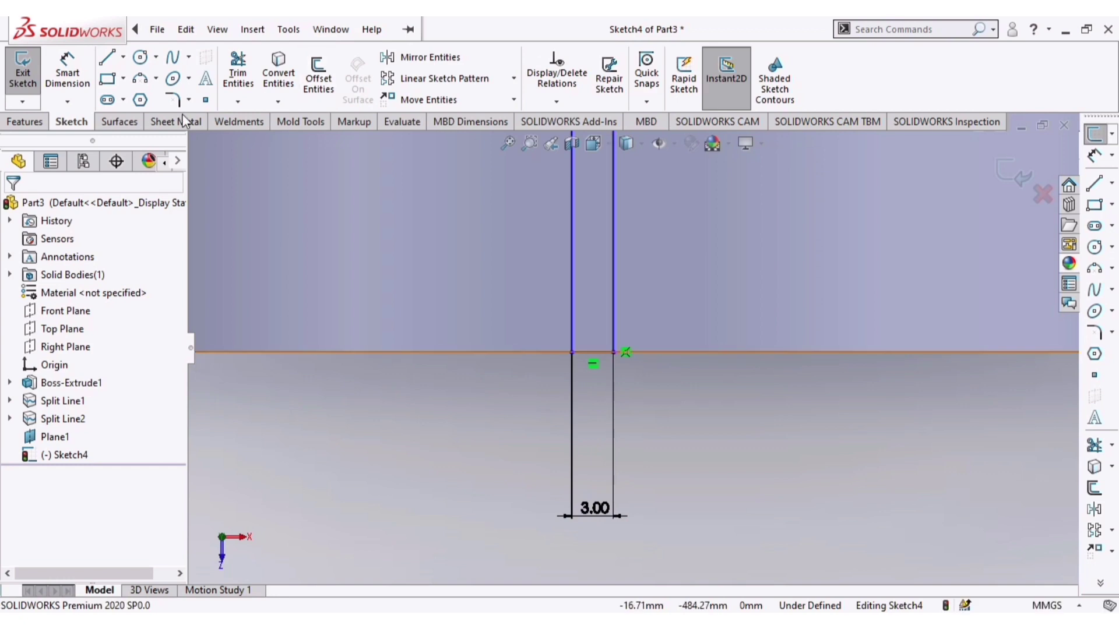
{"action": "key", "text": "z"}
{"action": "key", "text": "z"}
{"action": "key", "text": "z"}
{"action": "key", "text": "z"}
{"action": "key", "text": "z"}
{"action": "key", "text": "z"}
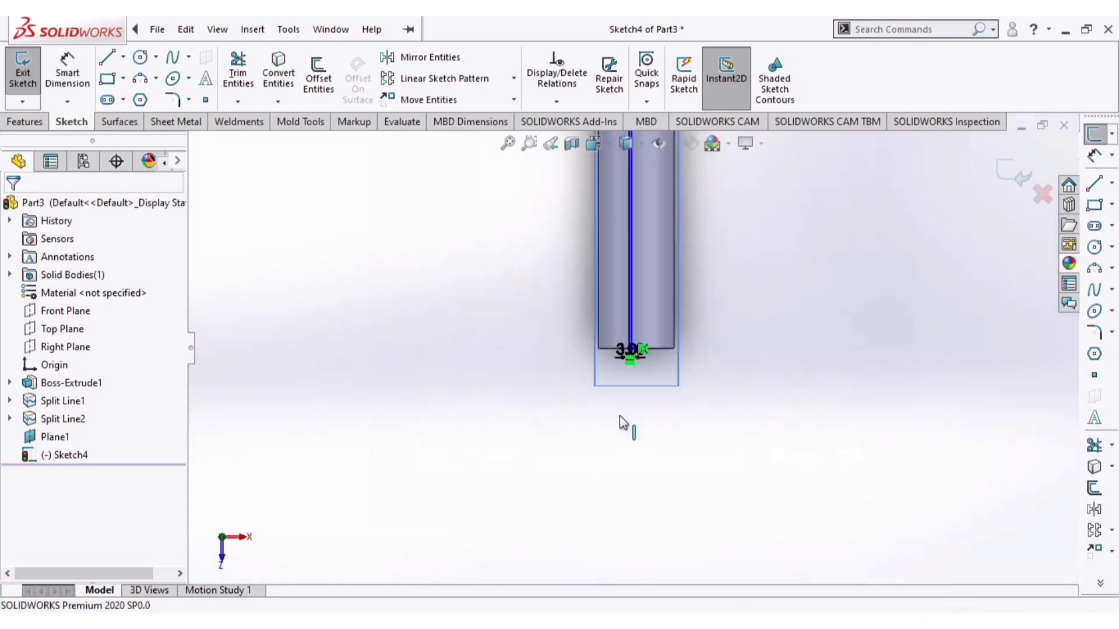
- Exit the sketch and wrap the narrow rectangle onto the long uncoloured cylindrical face as a Scribe
{"action": "scroll", "coordinate": [631, 175], "scroll_direction": "down", "scroll_amount": 3}
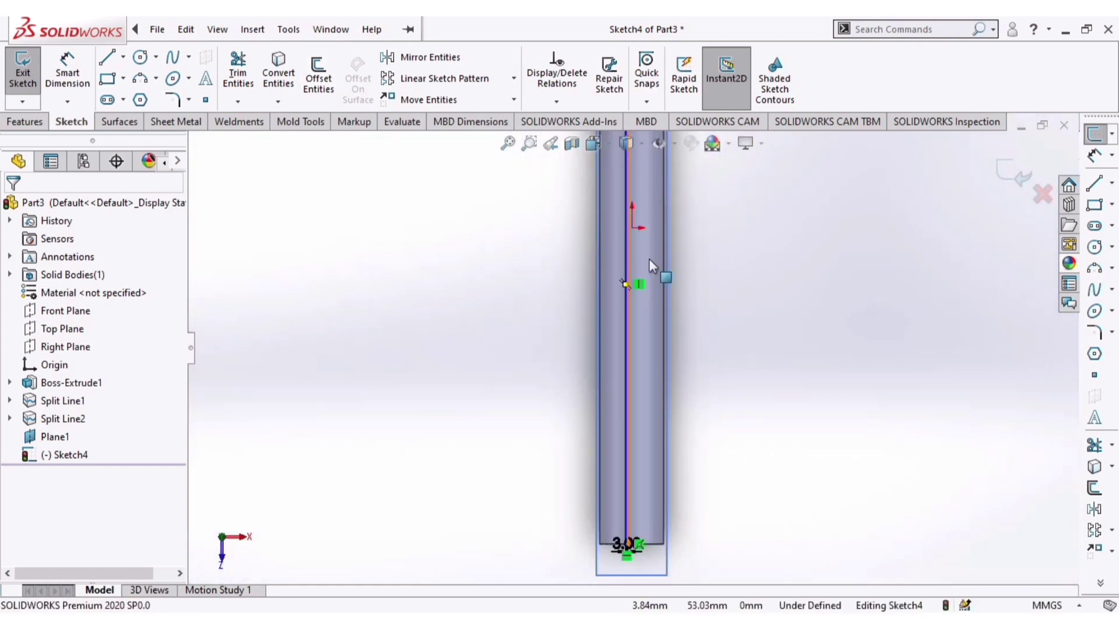
{"action": "scroll", "coordinate": [650, 259], "scroll_direction": "up", "scroll_amount": 1}
{"action": "left_click", "coordinate": [1018, 181]}
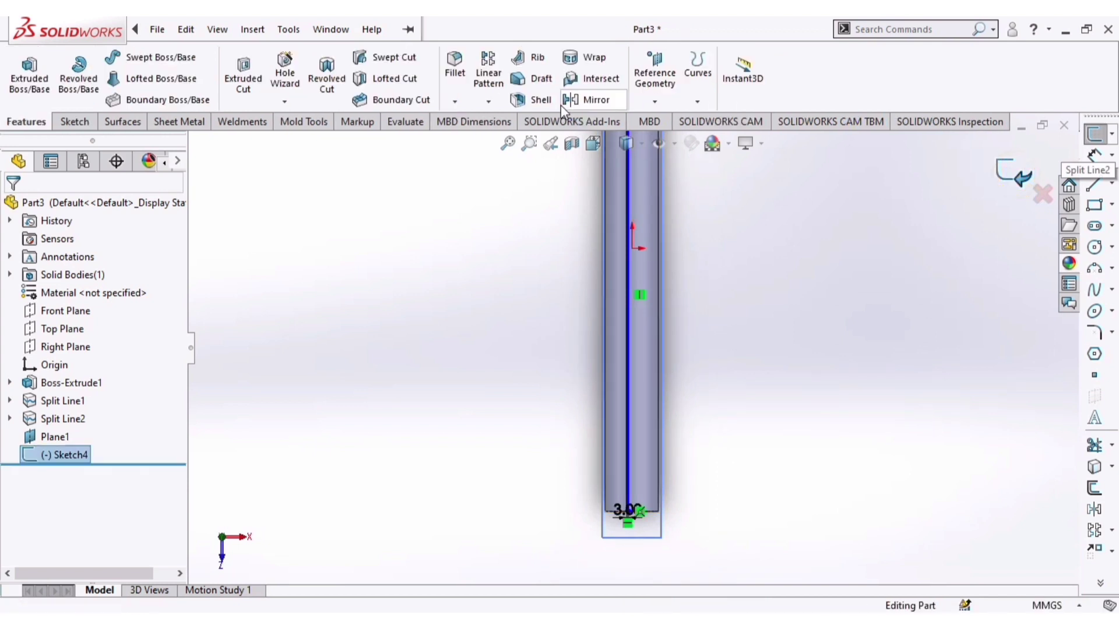
{"action": "left_click", "coordinate": [590, 58]}
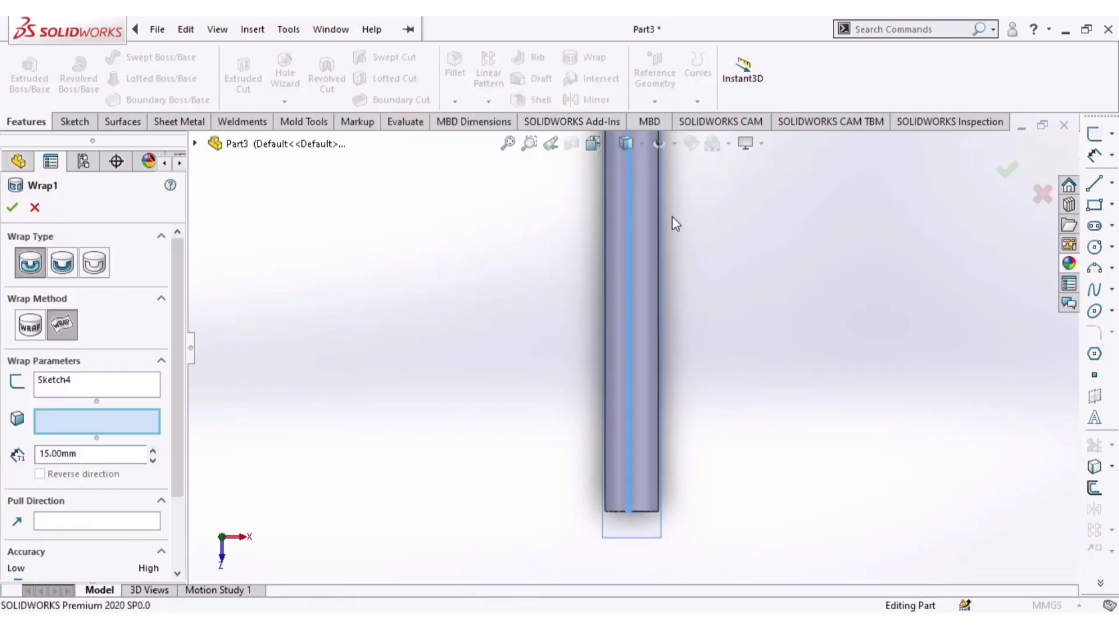
{"action": "left_click", "coordinate": [650, 242]}
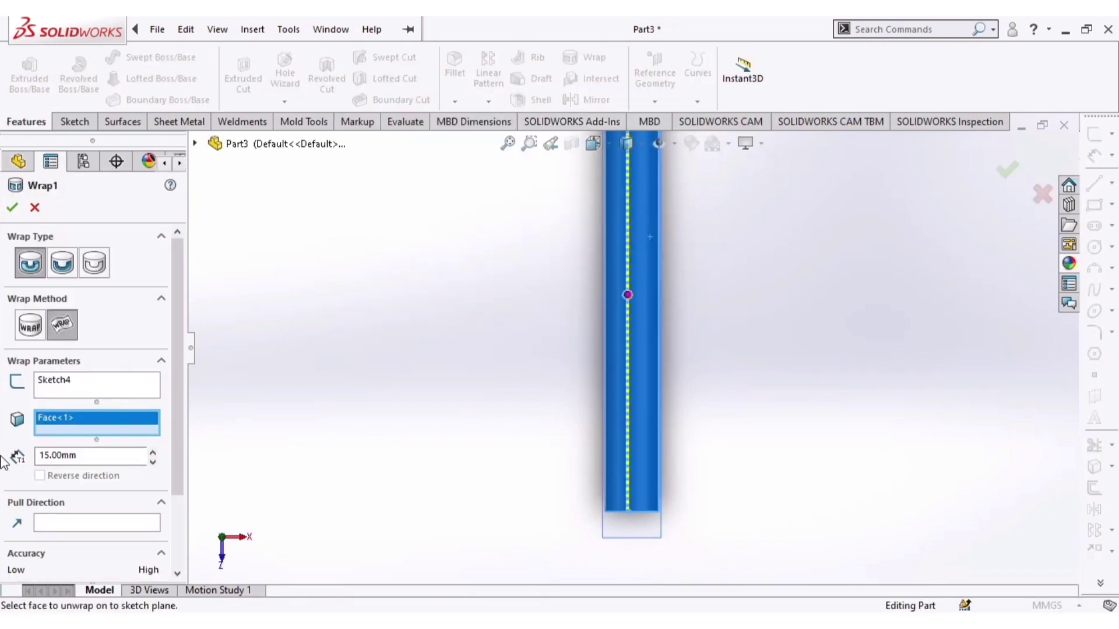
{"action": "left_click", "coordinate": [95, 268]}
{"action": "left_click", "coordinate": [12, 206]}
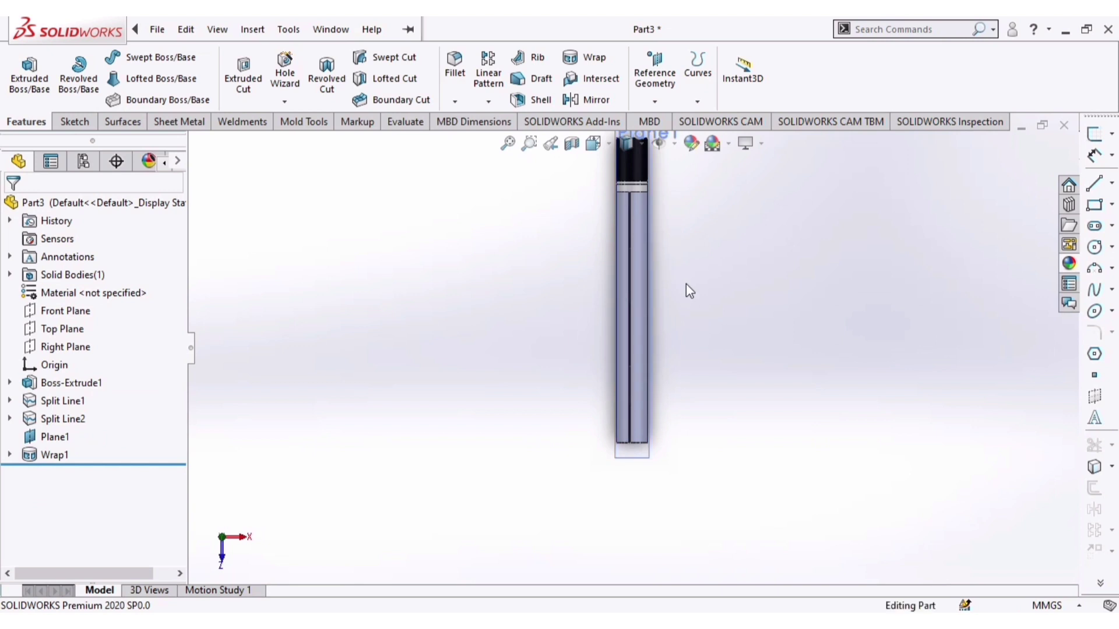
- Hide the offset plane beside the pencil body
{"action": "scroll", "coordinate": [687, 303], "scroll_direction": "down", "scroll_amount": 8}
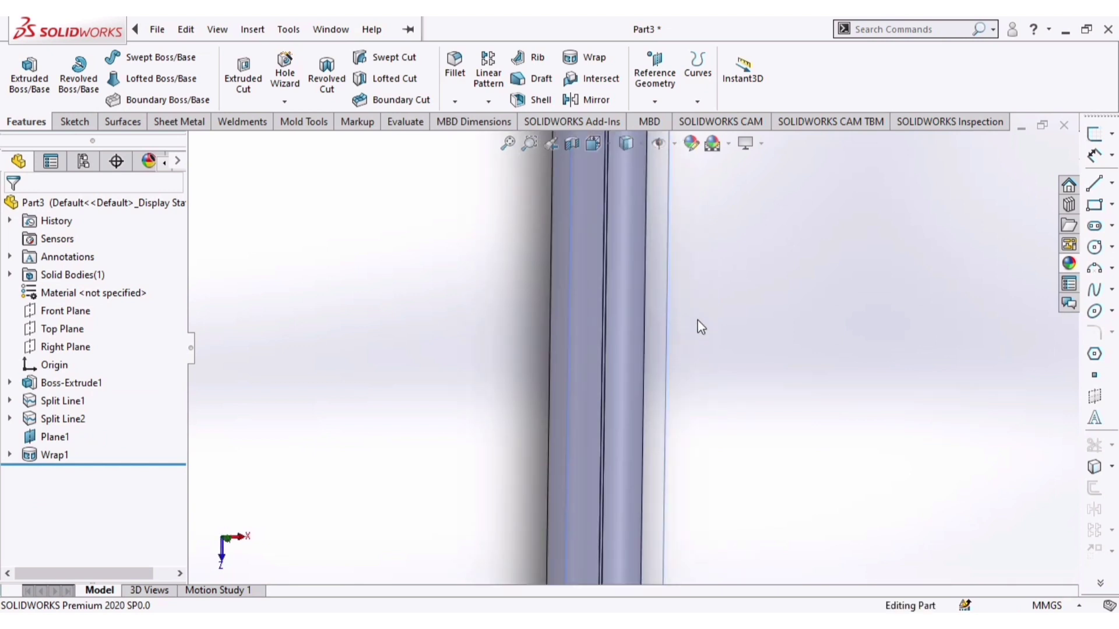
{"action": "right_click", "coordinate": [660, 254]}
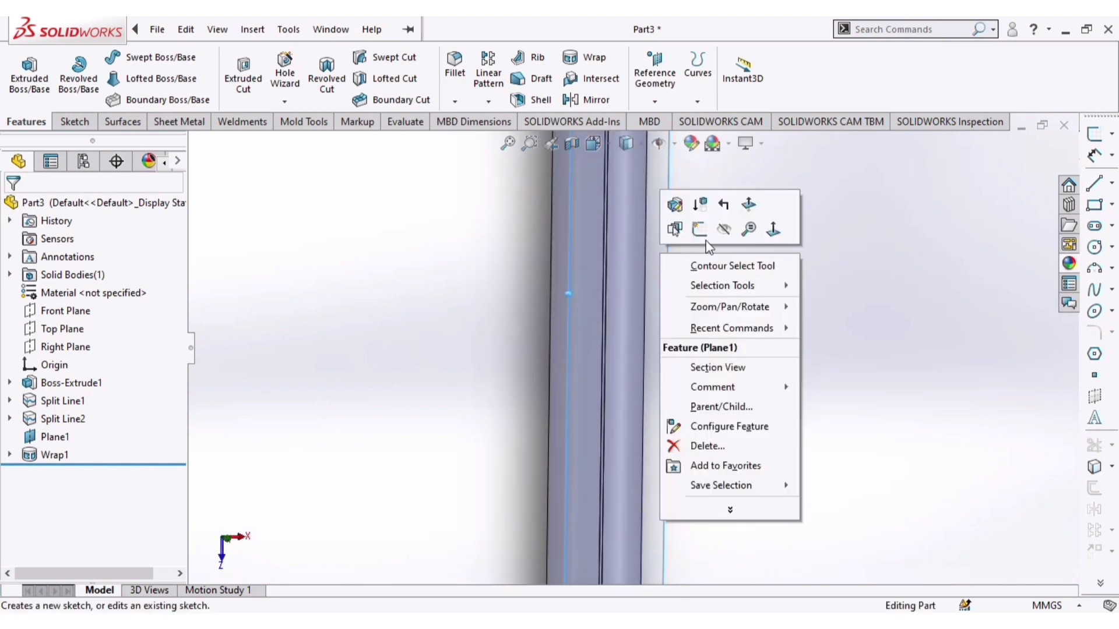
{"action": "left_click", "coordinate": [724, 227]}
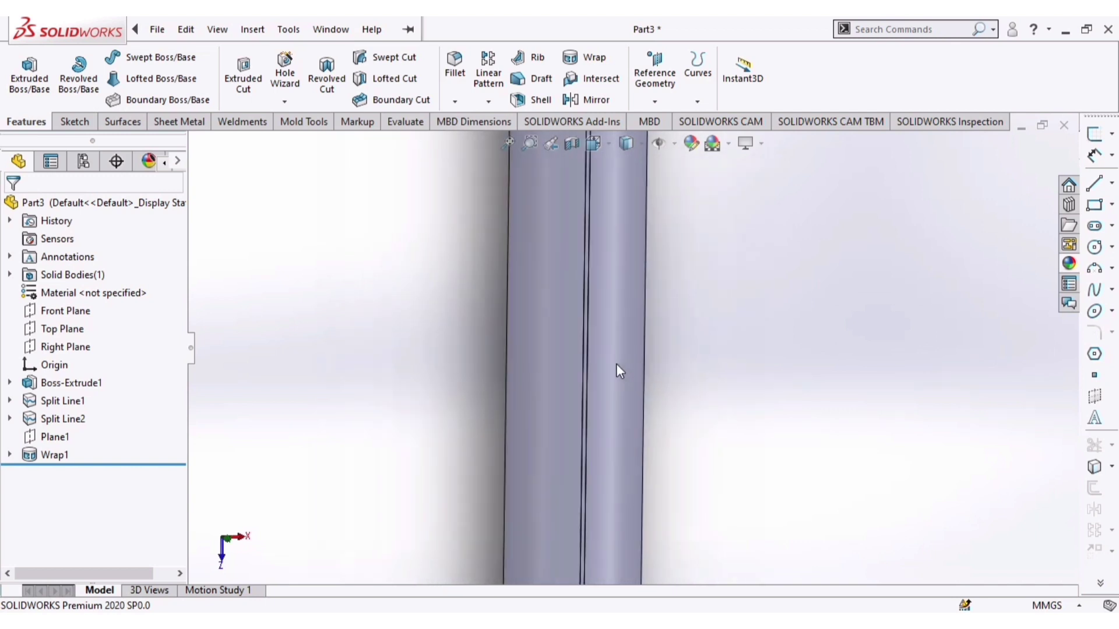
{"action": "left_click", "coordinate": [48, 453]}
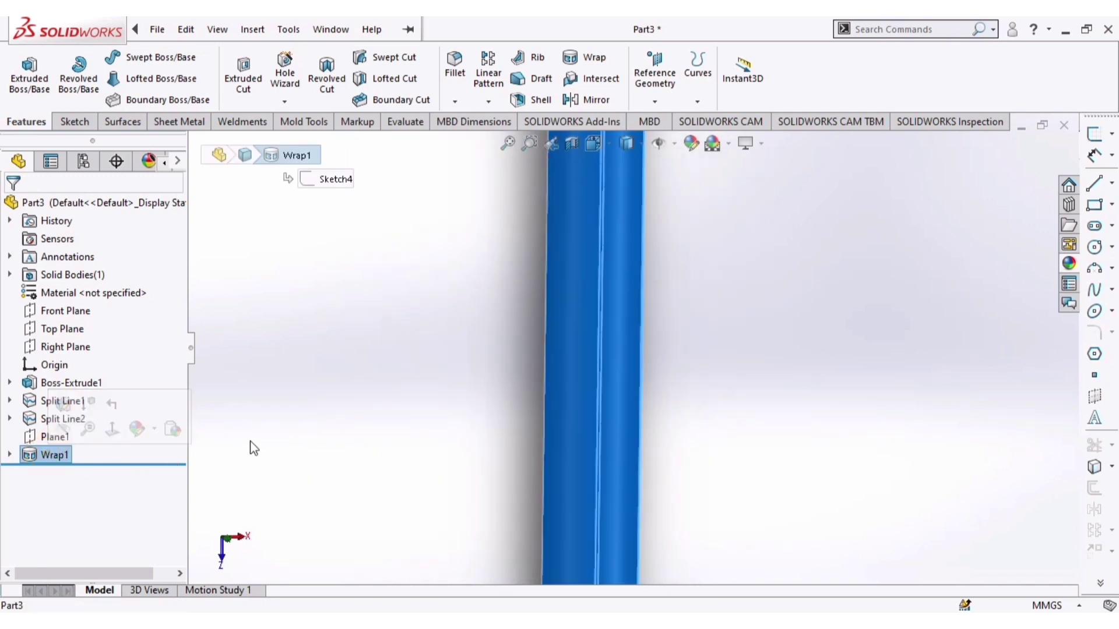
{"action": "left_click", "coordinate": [350, 417]}
{"action": "scroll", "coordinate": [625, 403], "scroll_direction": "up", "scroll_amount": 4}
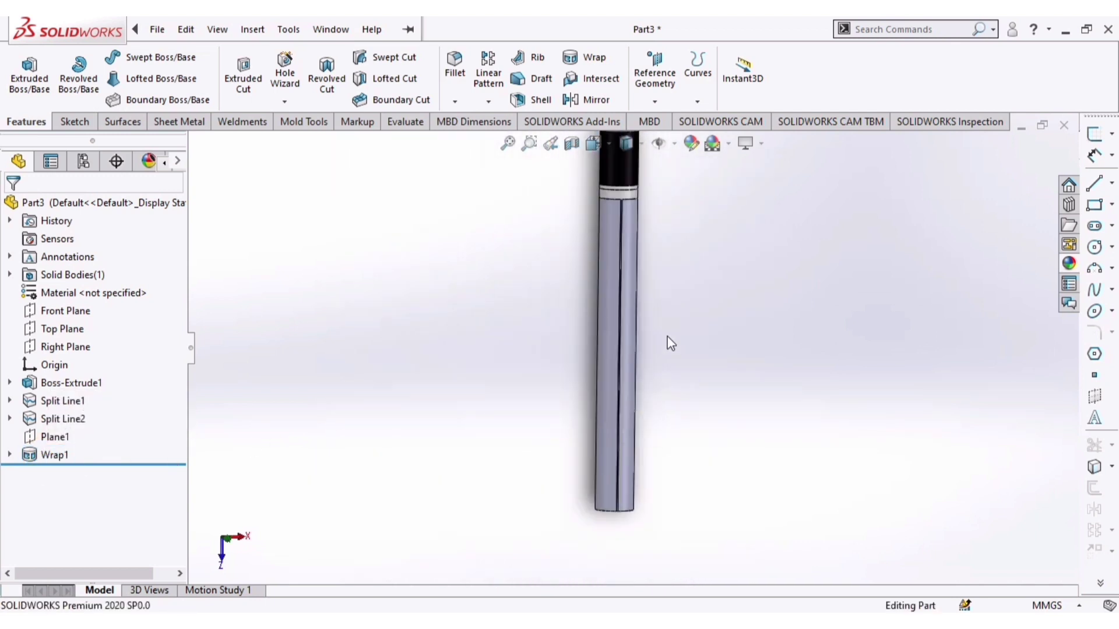
- Set up a circular pattern of the scribed stripe about the black end's circular edge, with 3 instances equally spaced over 360 degrees
{"action": "middle_click_drag", "start_coordinate": [667, 330], "coordinate": [665, 382]}
{"action": "left_click", "coordinate": [63, 454]}
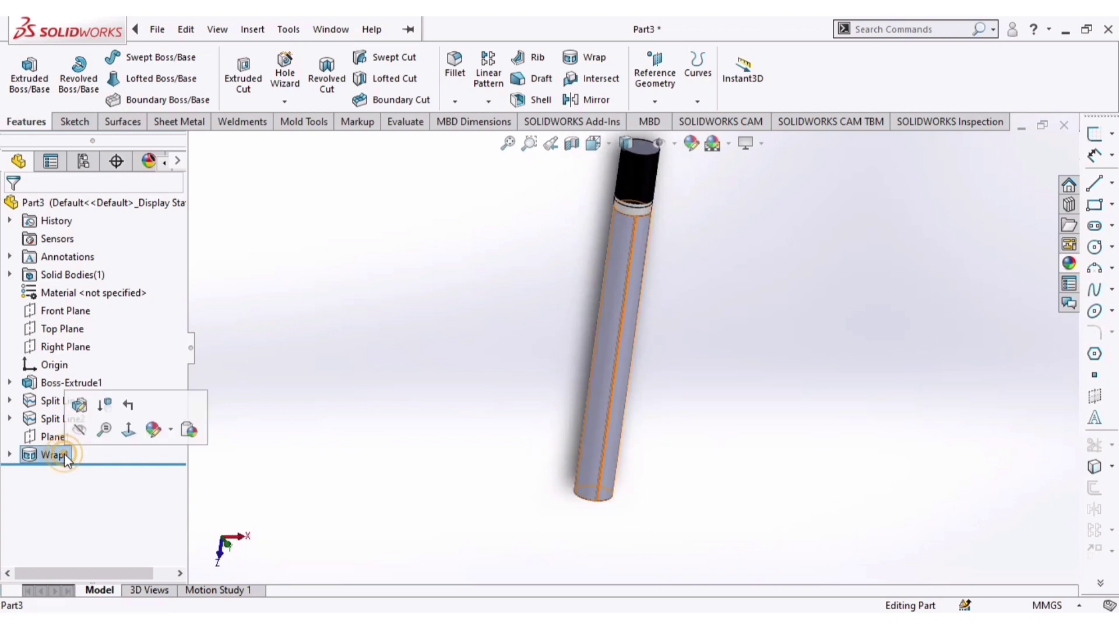
{"action": "left_click", "coordinate": [488, 102]}
{"action": "left_click", "coordinate": [512, 140]}
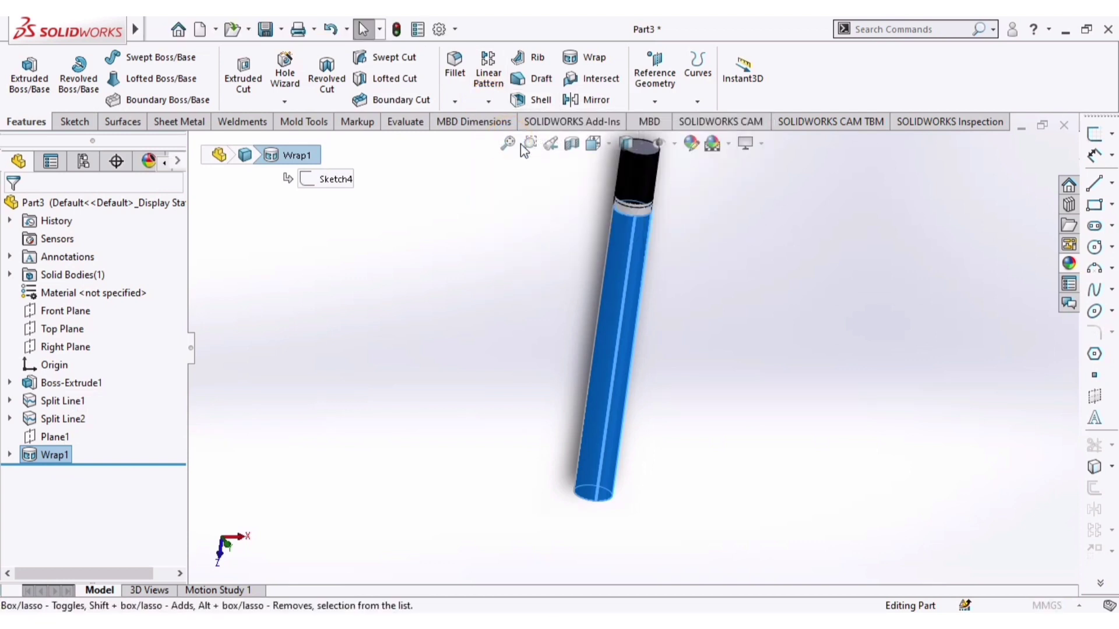
{"action": "left_click", "coordinate": [642, 157]}
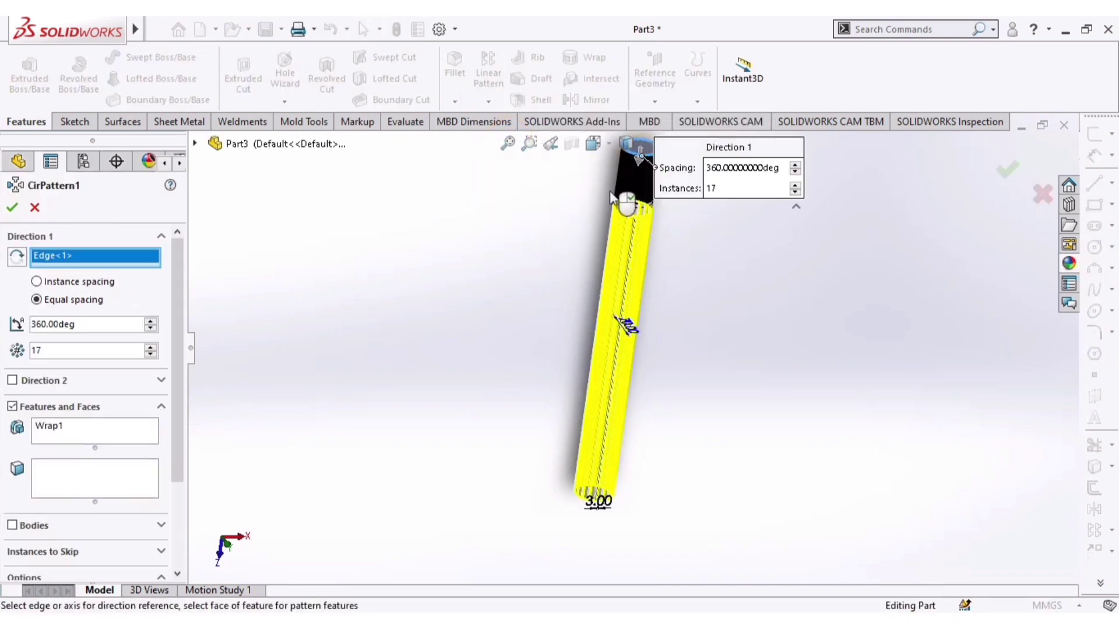
{"action": "left_click", "coordinate": [151, 355]}
{"action": "left_click", "coordinate": [151, 355]}
{"action": "left_click", "coordinate": [150, 355]}
{"action": "left_click", "coordinate": [151, 356]}
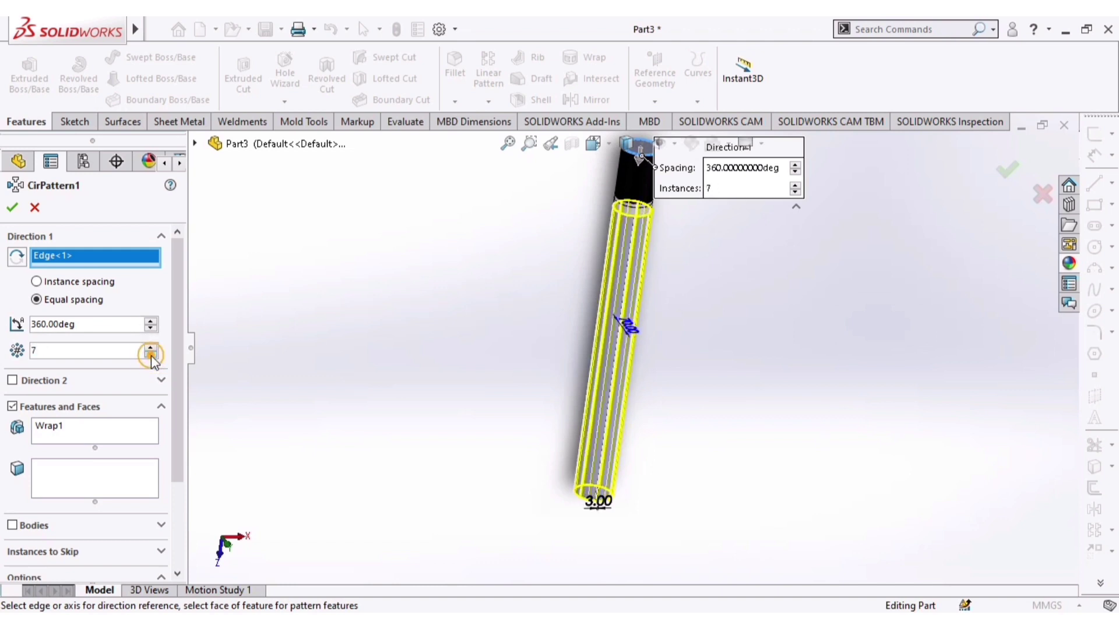
{"action": "left_click", "coordinate": [151, 356]}
{"action": "left_click", "coordinate": [151, 355]}
{"action": "left_click", "coordinate": [151, 355]}
{"action": "left_click", "coordinate": [151, 355]}
{"action": "scroll", "coordinate": [687, 293], "scroll_direction": "down", "scroll_amount": 3}
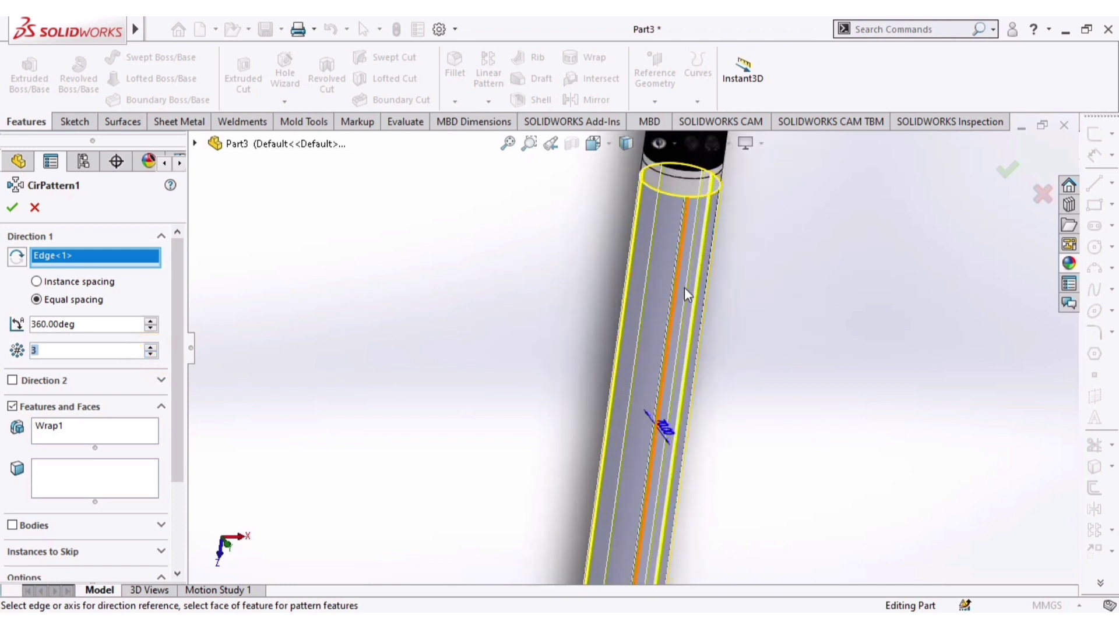
{"action": "scroll", "coordinate": [709, 289], "scroll_direction": "up", "scroll_amount": 1}
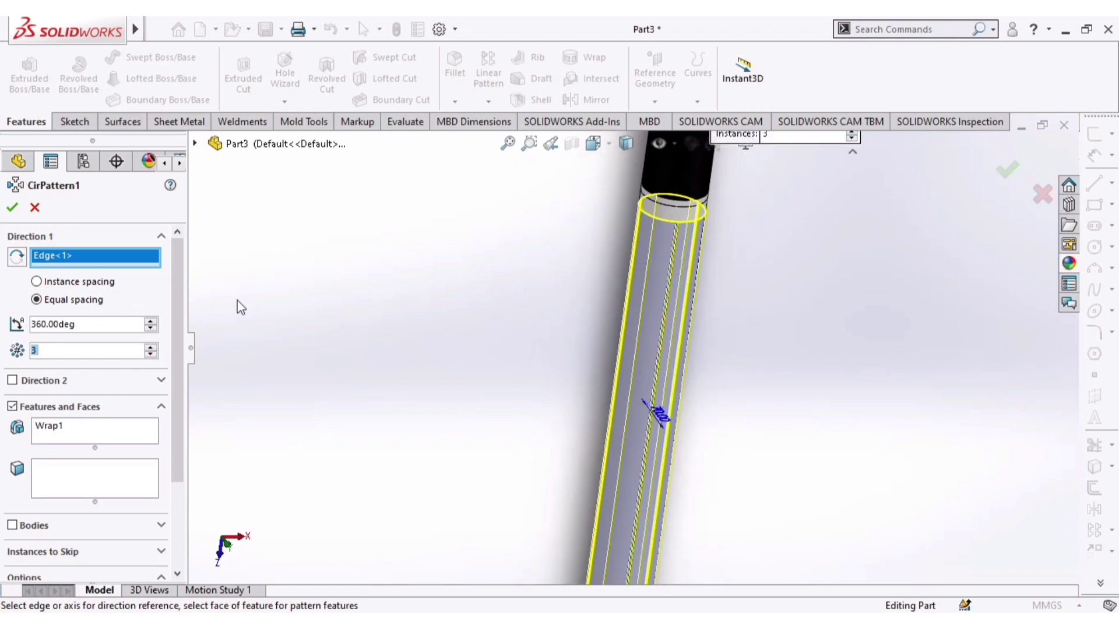
- Raise the circular pattern to 6 instances and try to apply it, then cancel the pattern
{"action": "left_click", "coordinate": [151, 348]}
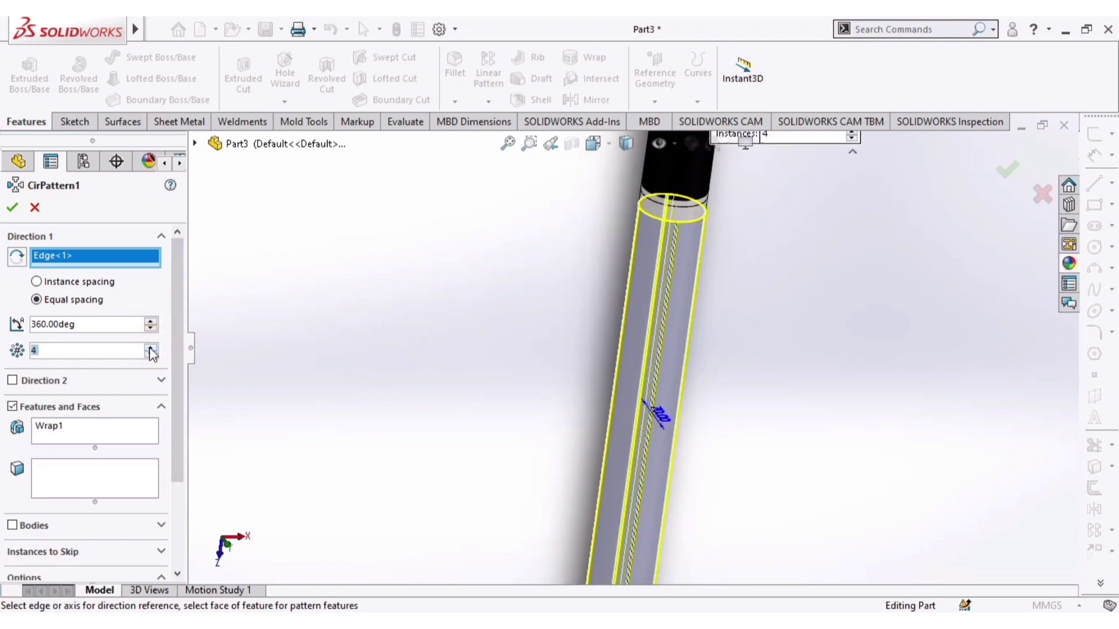
{"action": "left_click", "coordinate": [151, 348]}
{"action": "left_click", "coordinate": [151, 348]}
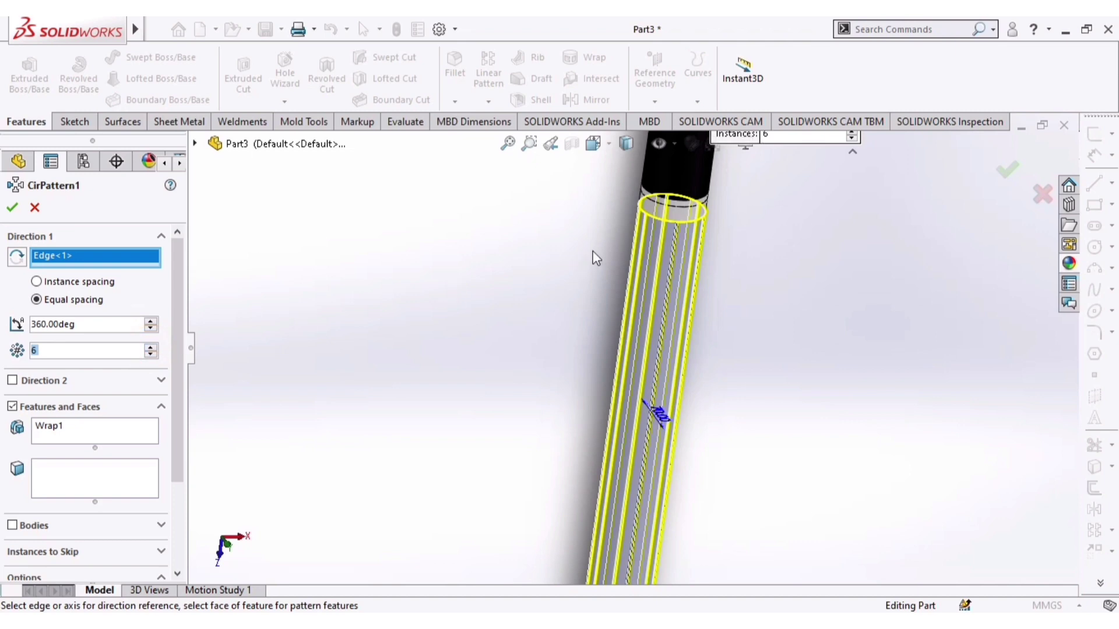
{"action": "middle_click_drag", "start_coordinate": [595, 259], "coordinate": [750, 331]}
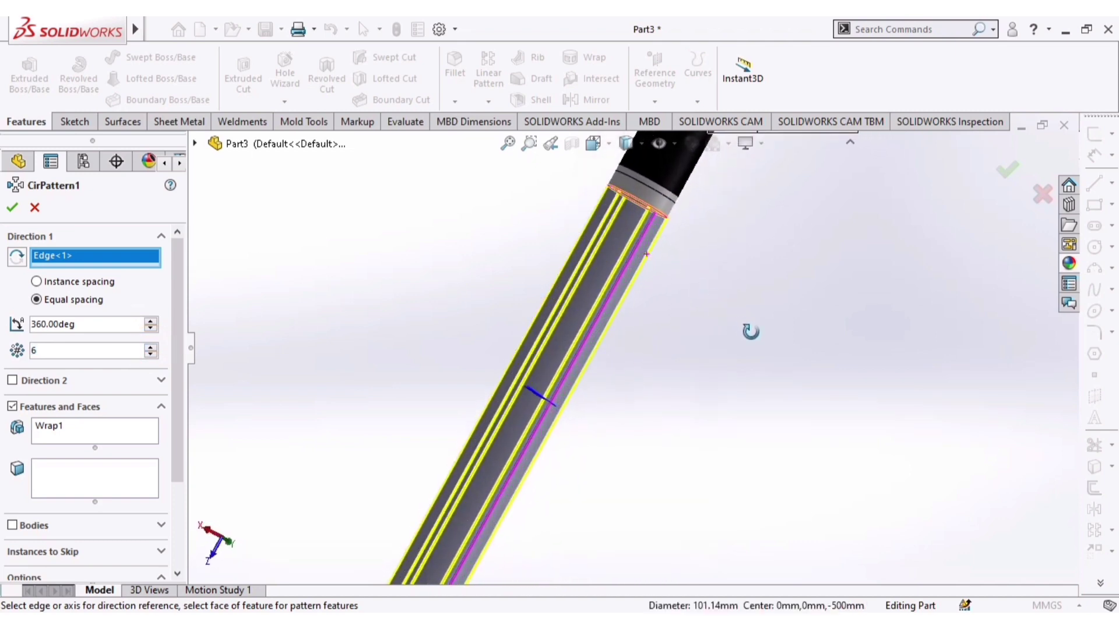
{"action": "left_click", "coordinate": [12, 208]}
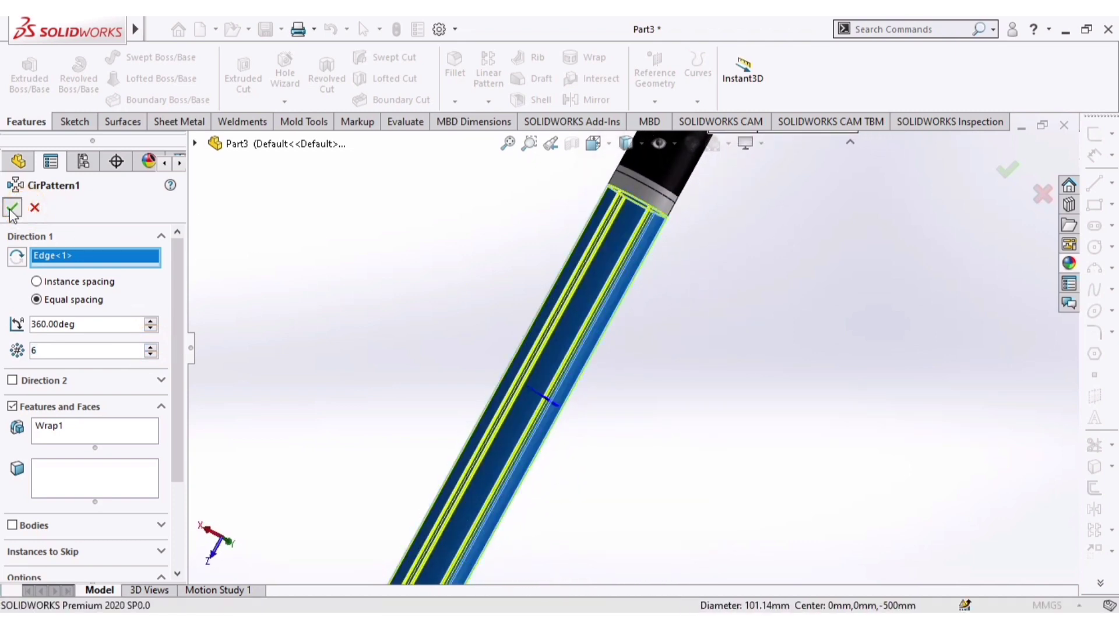
{"action": "left_click", "coordinate": [14, 209]}
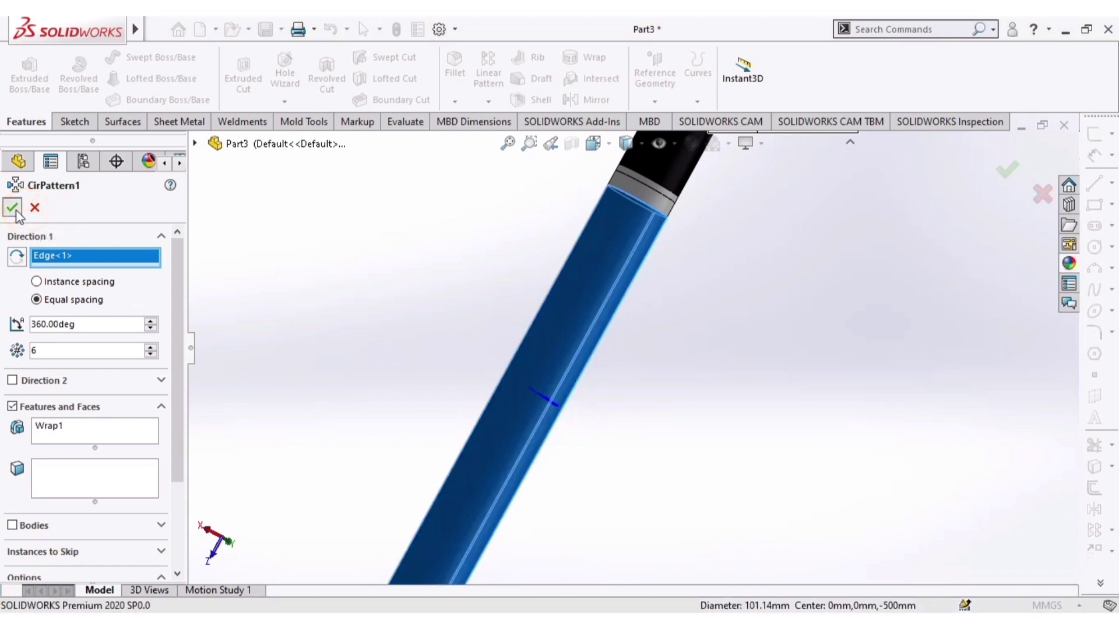
{"action": "left_click", "coordinate": [32, 210]}
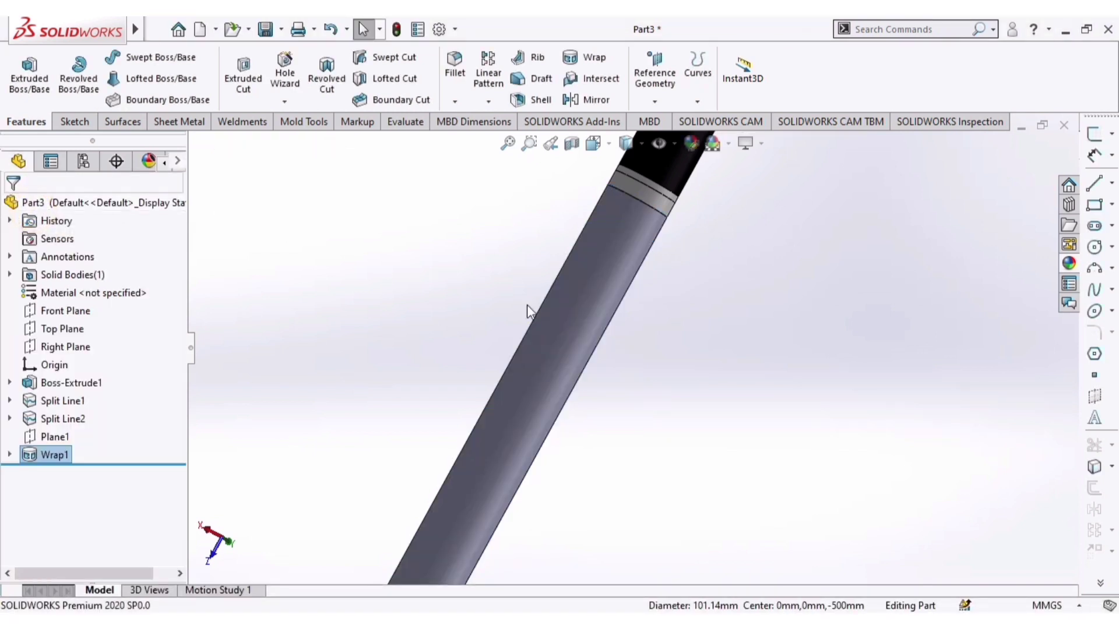
- Examine the scribed stripe along the pencil body from the uncoloured end
{"action": "scroll", "coordinate": [530, 307], "scroll_direction": "up", "scroll_amount": 5}
{"action": "middle_click_drag", "start_coordinate": [579, 327], "coordinate": [877, 334]}
{"action": "scroll", "coordinate": [617, 348], "scroll_direction": "down", "scroll_amount": 2}
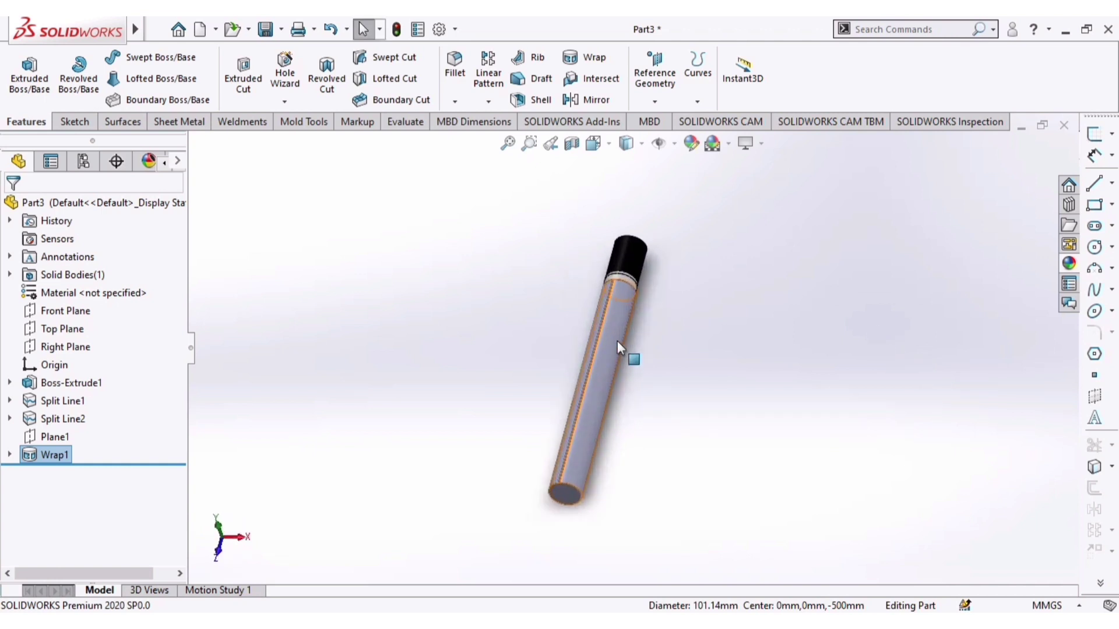
{"action": "scroll", "coordinate": [642, 297], "scroll_direction": "down", "scroll_amount": 2}
{"action": "middle_click_drag", "start_coordinate": [712, 337], "coordinate": [741, 237]}
{"action": "scroll", "coordinate": [724, 467], "scroll_direction": "up", "scroll_amount": 1}
{"action": "scroll", "coordinate": [684, 410], "scroll_direction": "up", "scroll_amount": 2}
{"action": "scroll", "coordinate": [593, 379], "scroll_direction": "down", "scroll_amount": 4}
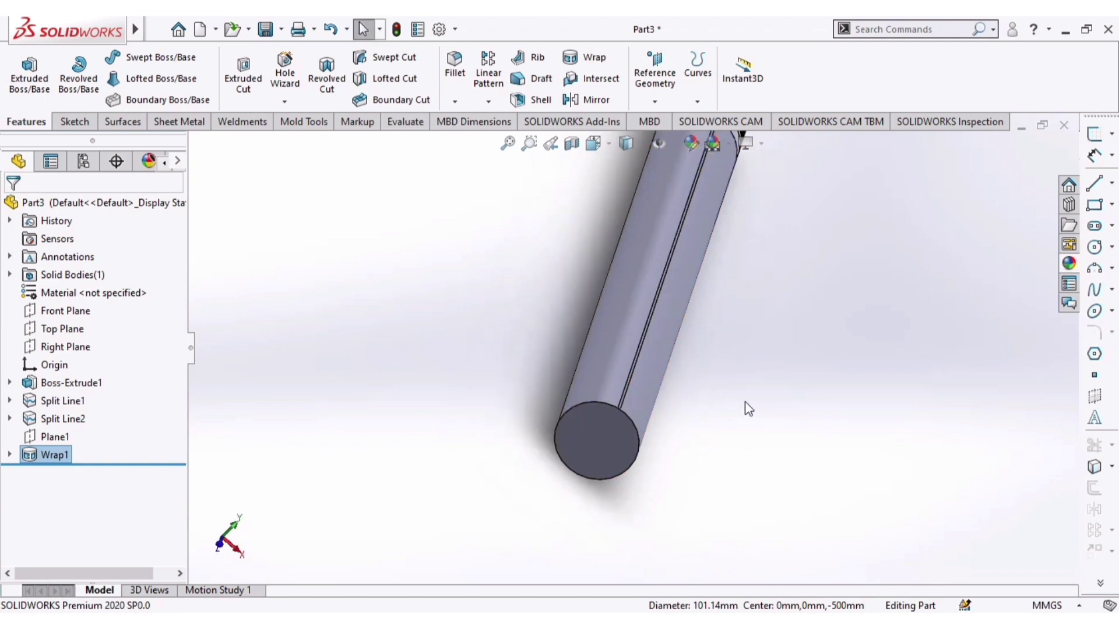
{"action": "scroll", "coordinate": [649, 337], "scroll_direction": "down", "scroll_amount": 4}
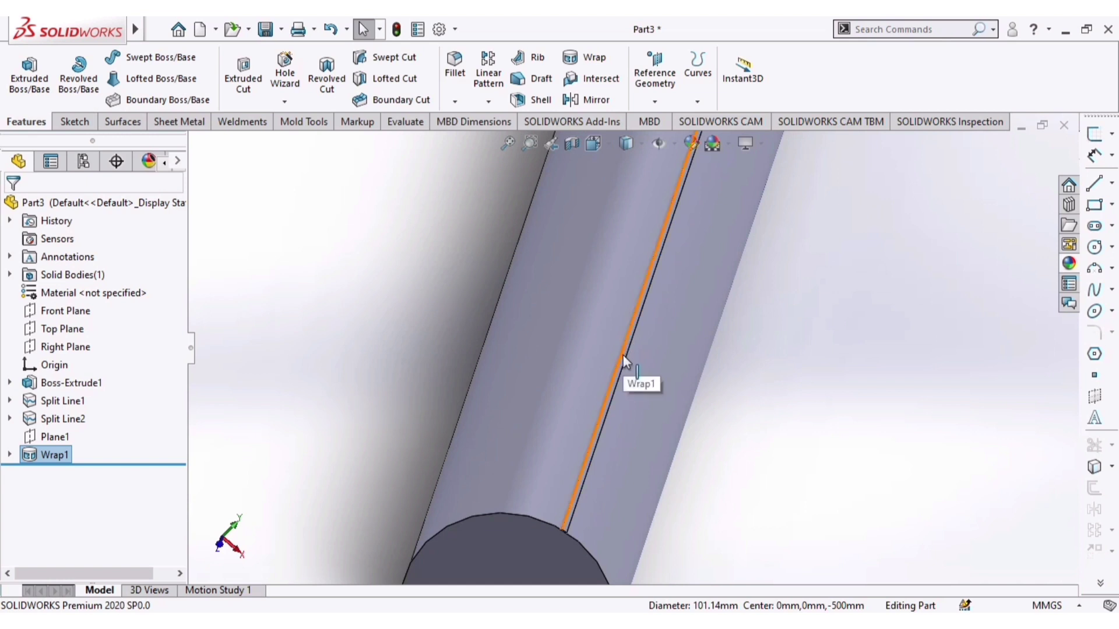
{"action": "scroll", "coordinate": [625, 356], "scroll_direction": "down", "scroll_amount": 4}
- Try to circular-pattern the scribed stripe about the uncoloured end's circular edge with 17 instances over 360 degrees, then cancel
{"action": "left_click", "coordinate": [627, 365]}
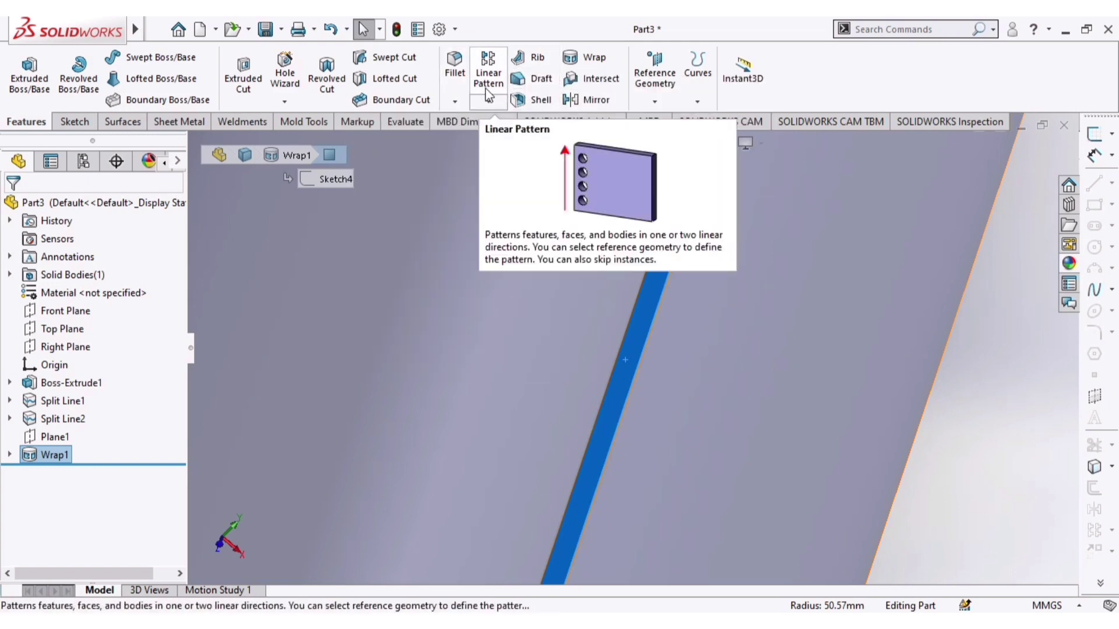
{"action": "left_click", "coordinate": [488, 101]}
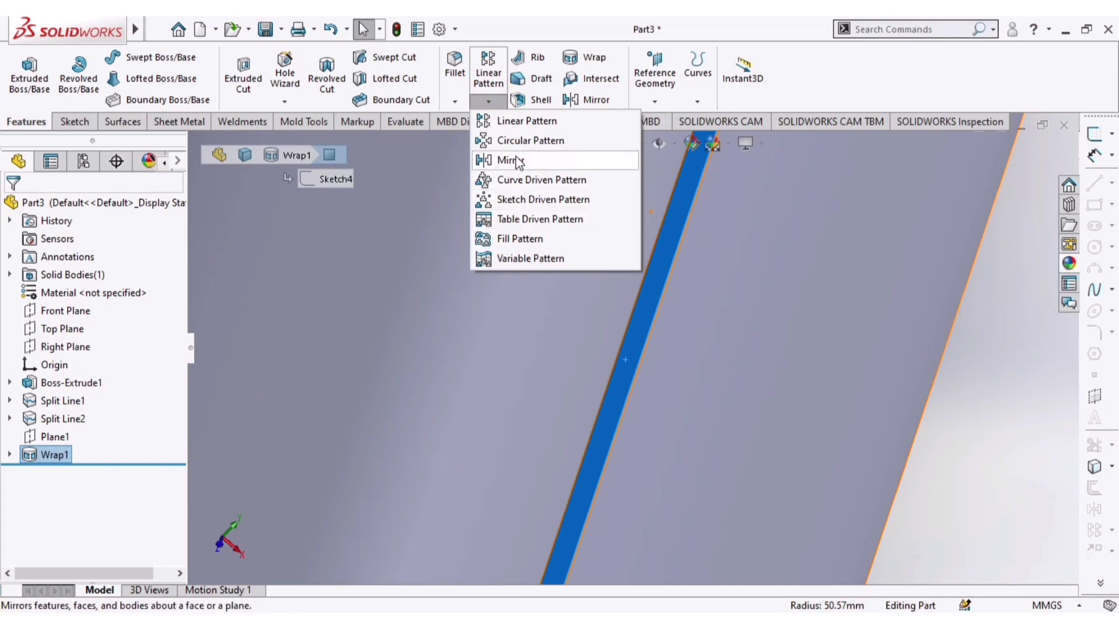
{"action": "left_click", "coordinate": [515, 120]}
{"action": "left_click", "coordinate": [516, 141]}
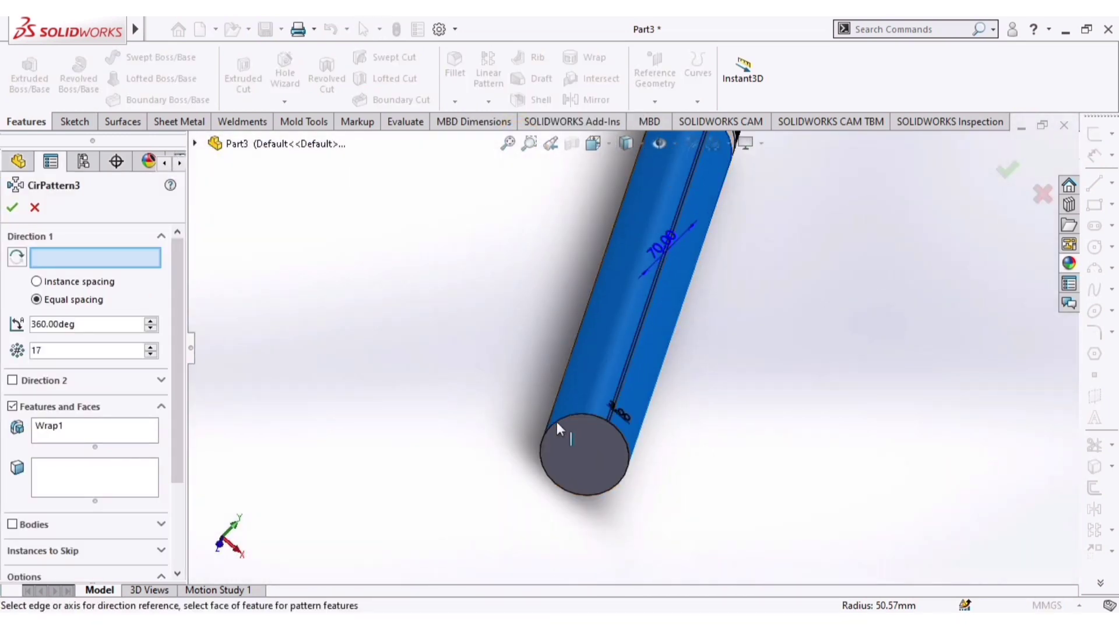
{"action": "left_click", "coordinate": [571, 417]}
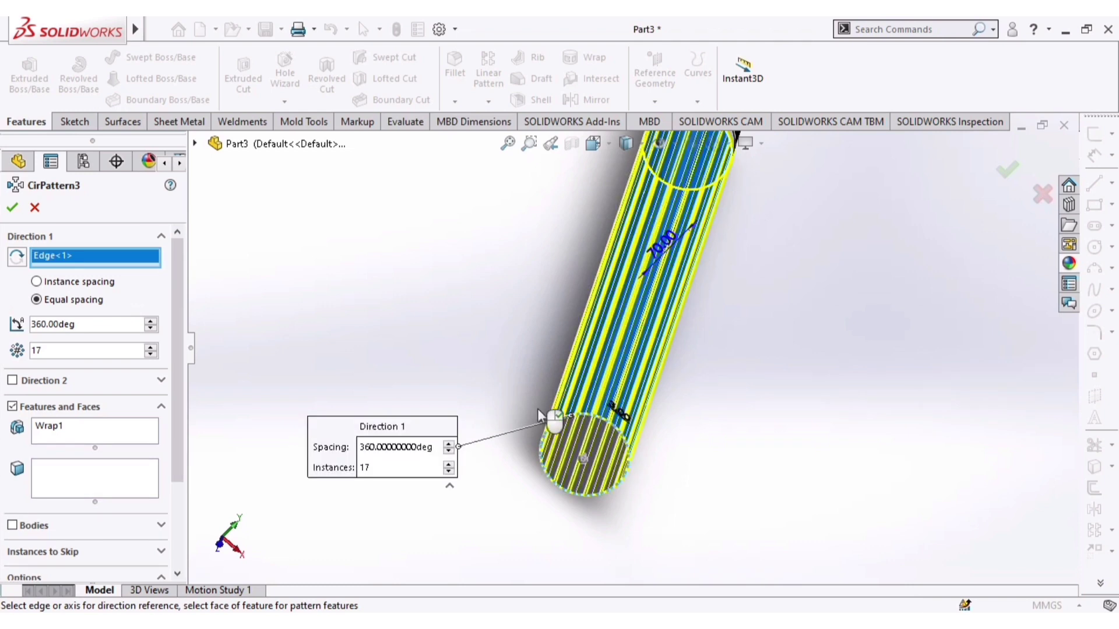
{"action": "left_click", "coordinate": [14, 207]}
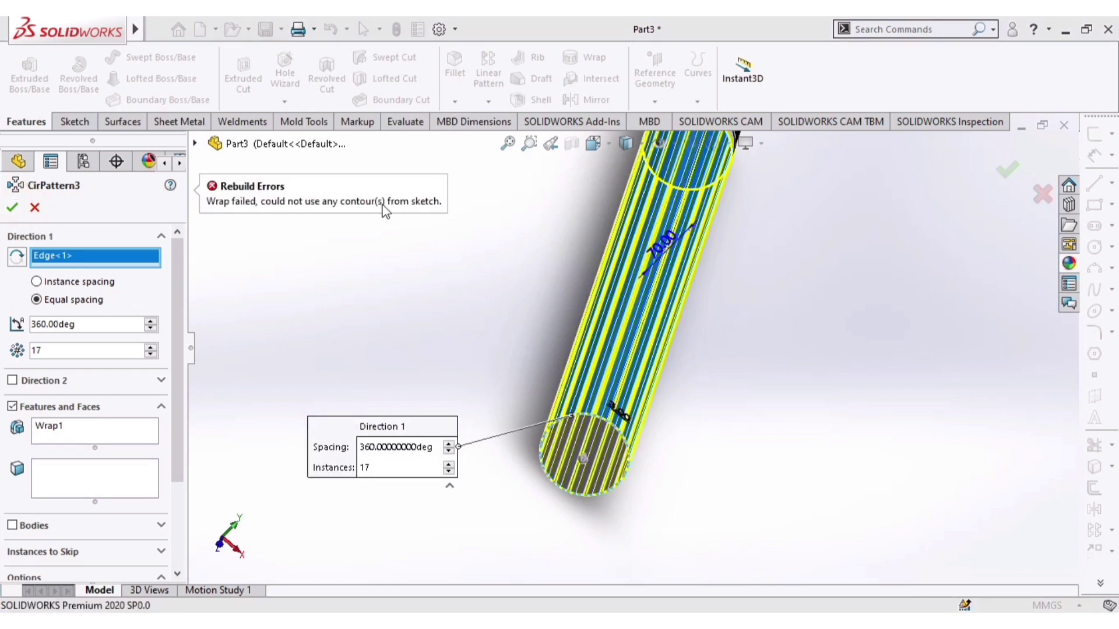
{"action": "left_click", "coordinate": [35, 209]}
- Apply a black colour appearance to the narrow scribed stripe face on the pencil body
{"action": "scroll", "coordinate": [635, 309], "scroll_direction": "up", "scroll_amount": 3}
{"action": "scroll", "coordinate": [674, 278], "scroll_direction": "down", "scroll_amount": 4}
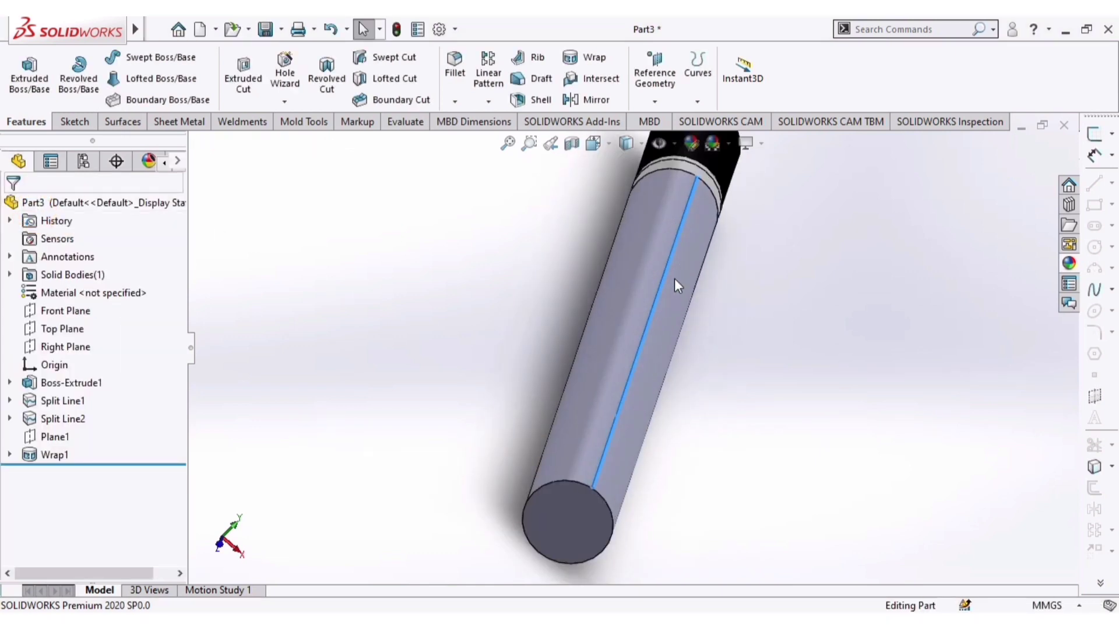
{"action": "middle_click_drag", "start_coordinate": [745, 334], "coordinate": [791, 366]}
{"action": "scroll", "coordinate": [667, 322], "scroll_direction": "down", "scroll_amount": 2}
{"action": "scroll", "coordinate": [676, 323], "scroll_direction": "down", "scroll_amount": 3}
{"action": "scroll", "coordinate": [669, 340], "scroll_direction": "up", "scroll_amount": 3}
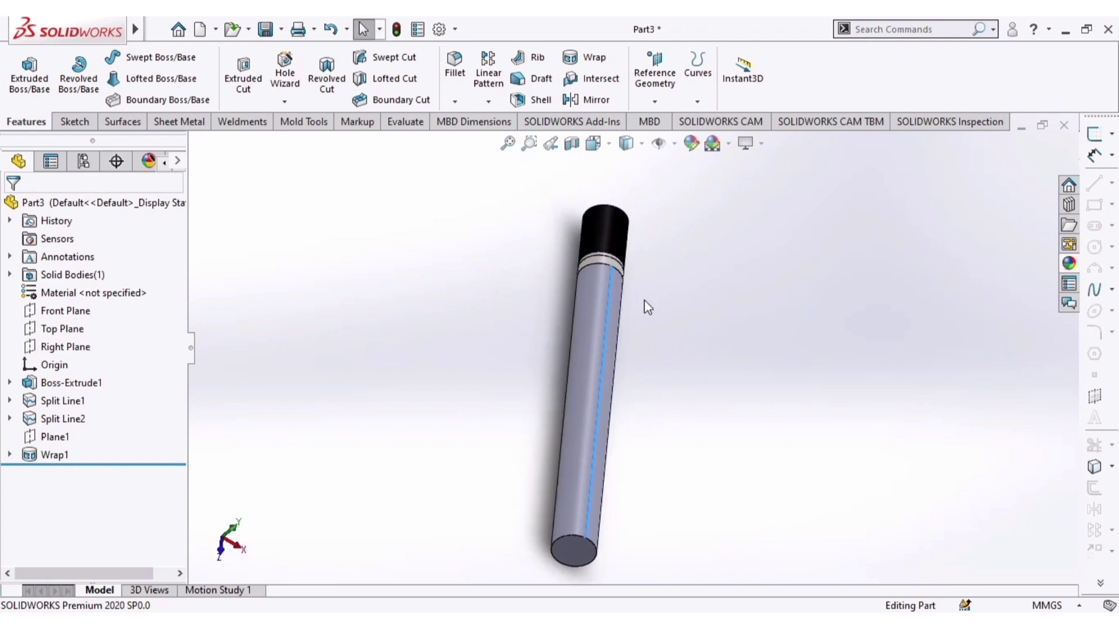
{"action": "scroll", "coordinate": [620, 339], "scroll_direction": "down", "scroll_amount": 5}
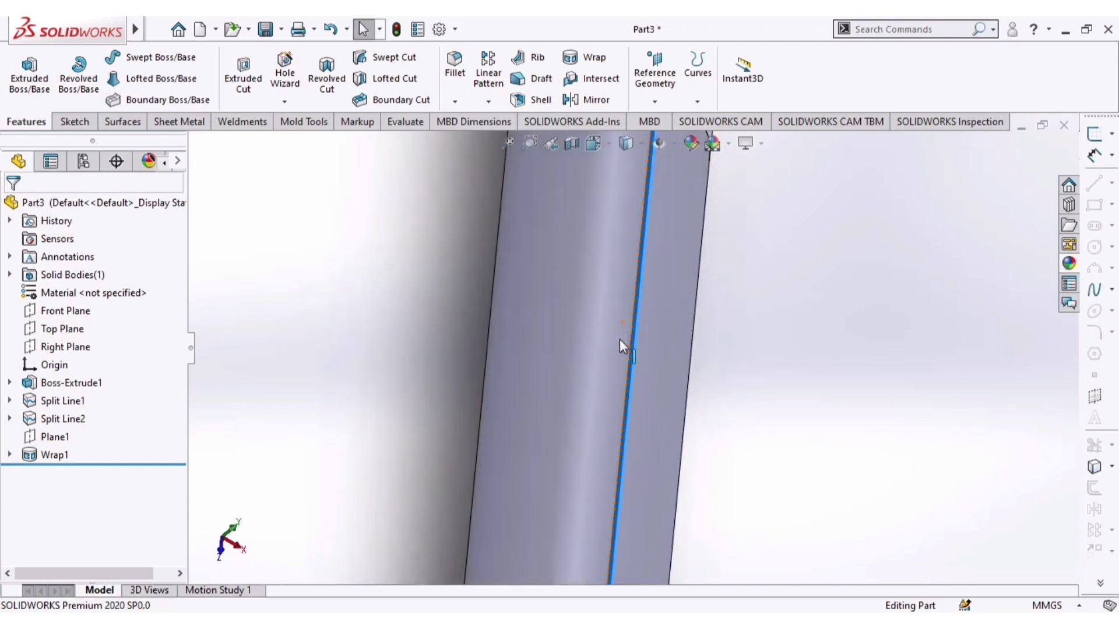
{"action": "scroll", "coordinate": [620, 339], "scroll_direction": "down", "scroll_amount": 3}
{"action": "left_click", "coordinate": [634, 336]}
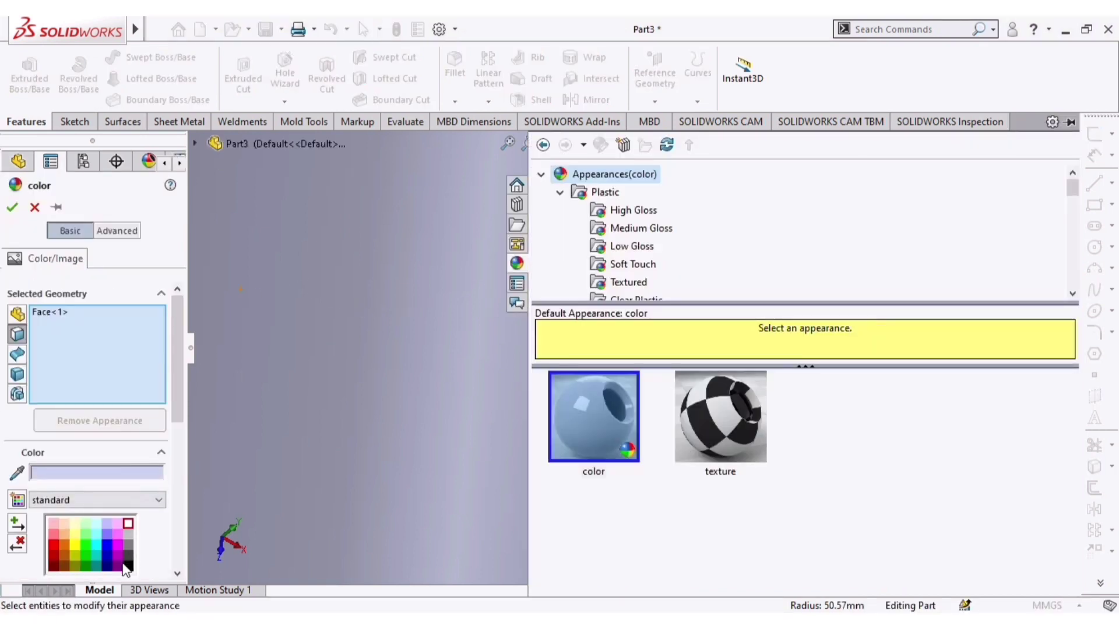
{"action": "left_click", "coordinate": [126, 565]}
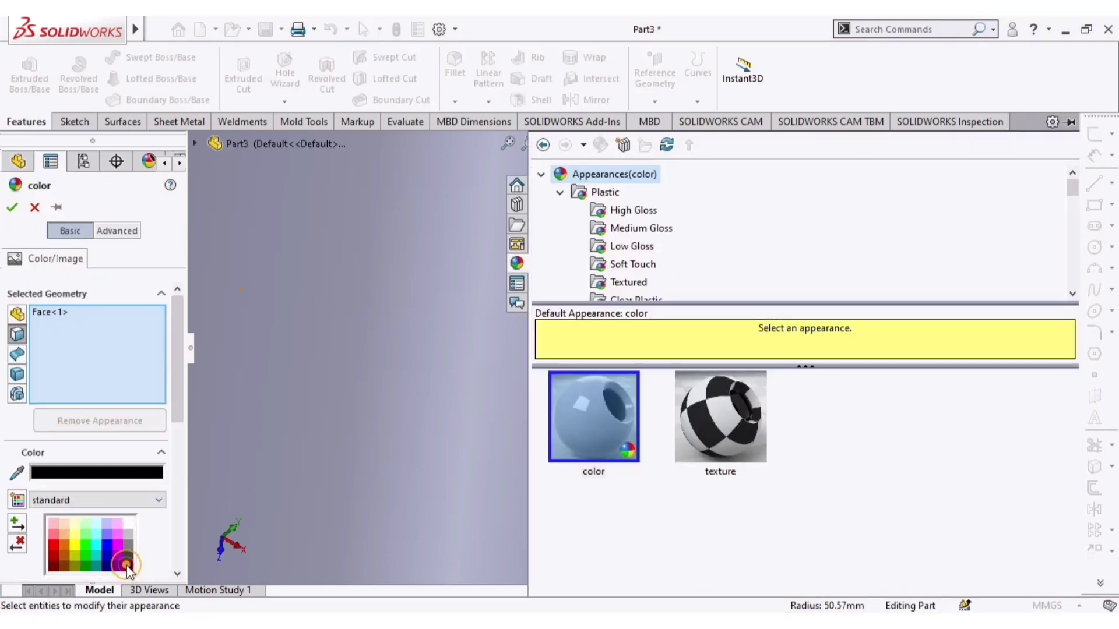
{"action": "left_click", "coordinate": [13, 207]}
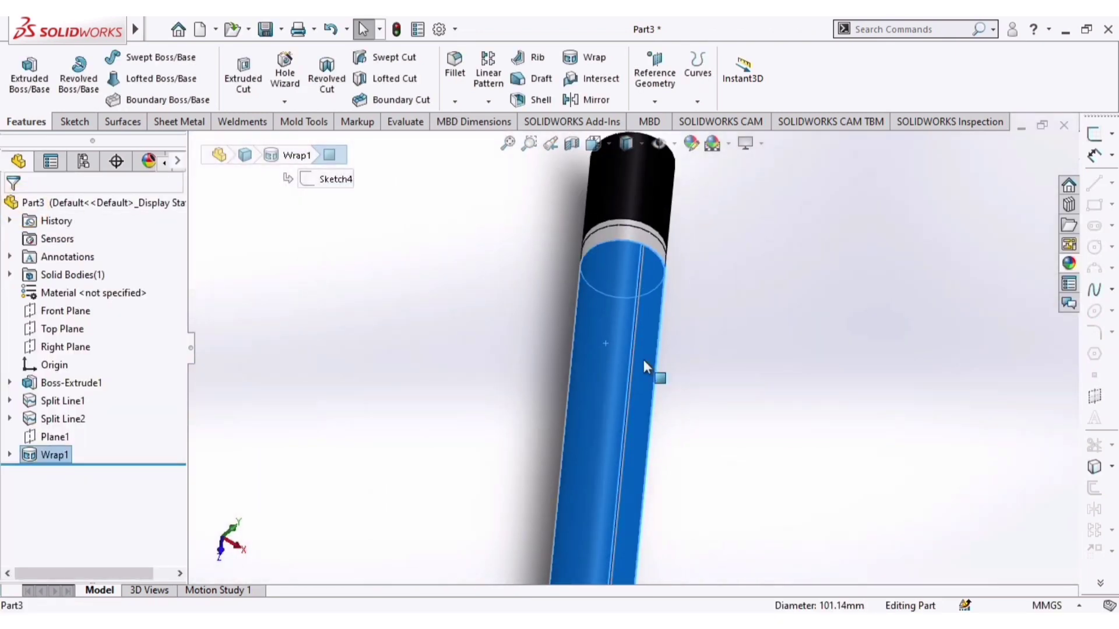
- Apply a red colour appearance to the long main face of the pencil body
{"action": "left_click", "coordinate": [784, 369]}
{"action": "left_click", "coordinate": [581, 386]}
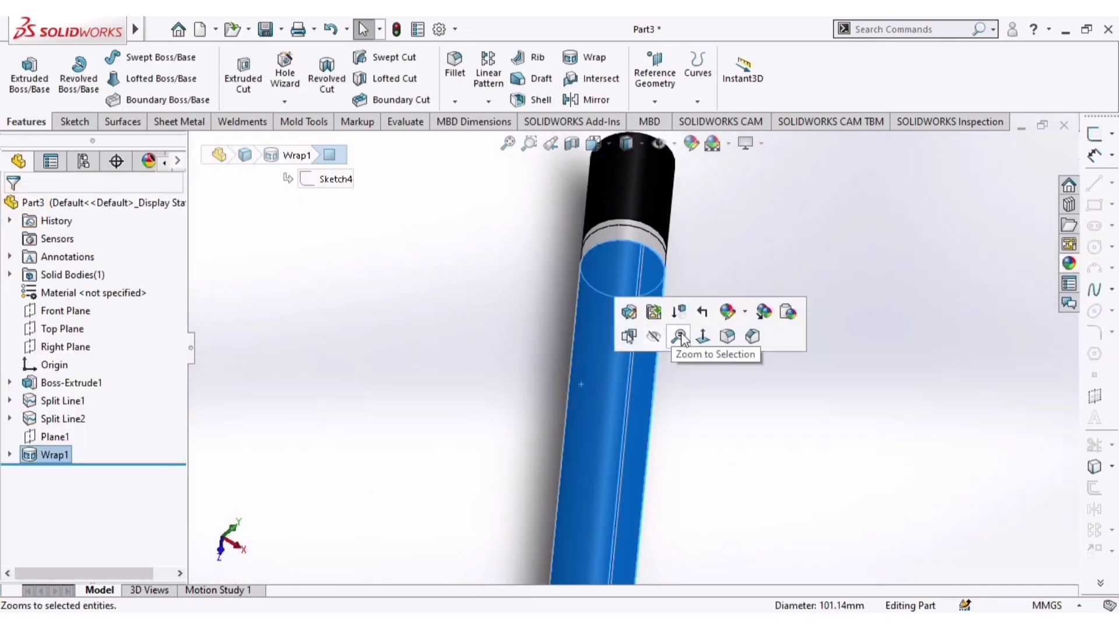
{"action": "left_click", "coordinate": [728, 313]}
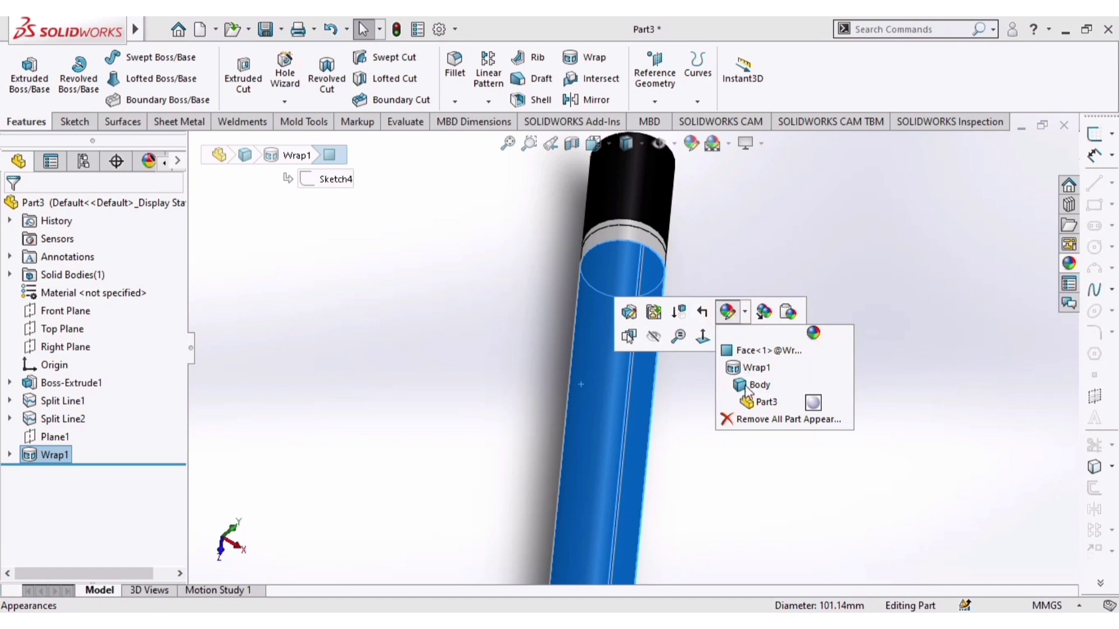
{"action": "left_click", "coordinate": [752, 352]}
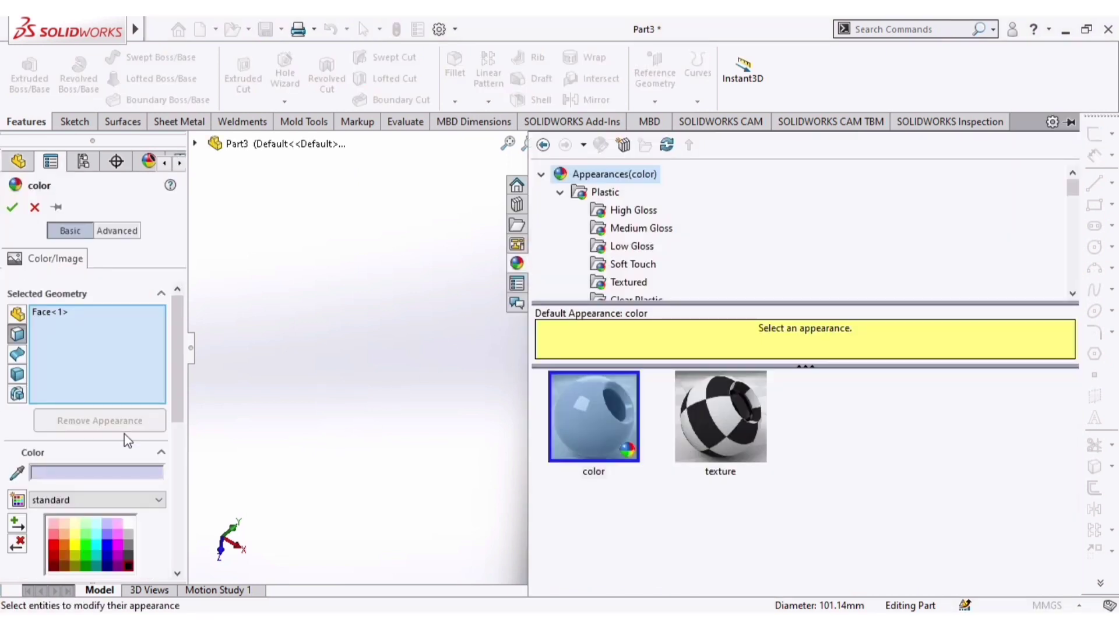
{"action": "left_click", "coordinate": [49, 546]}
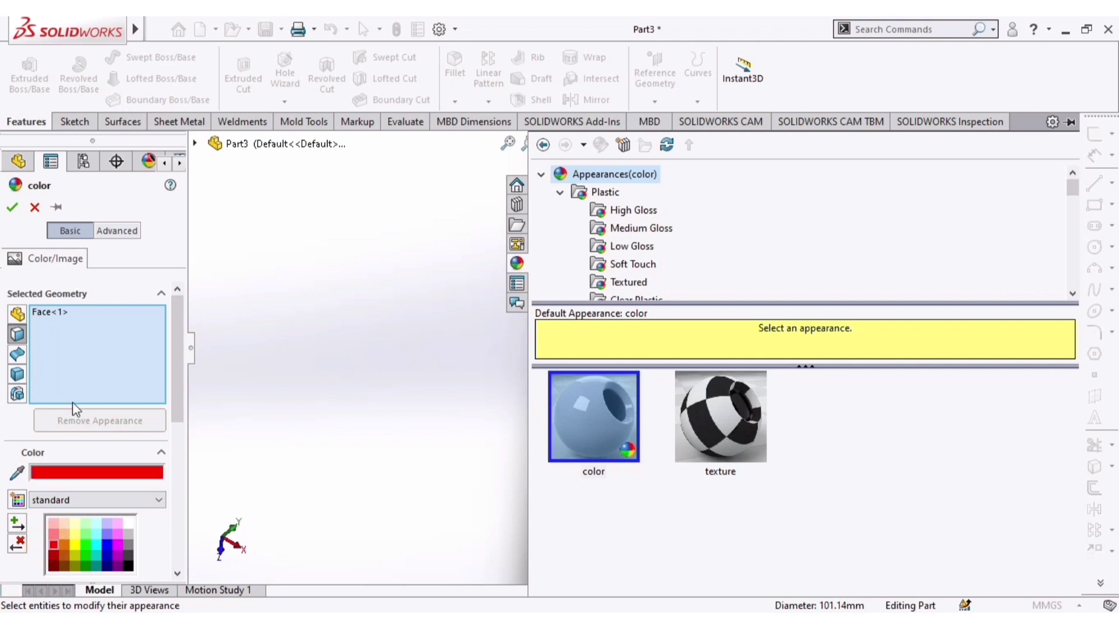
{"action": "left_click", "coordinate": [13, 207]}
- Start a new sketch on the Top Plane and orient the view normal to it at the pencil's uncoloured end
{"action": "scroll", "coordinate": [649, 419], "scroll_direction": "up", "scroll_amount": 5}
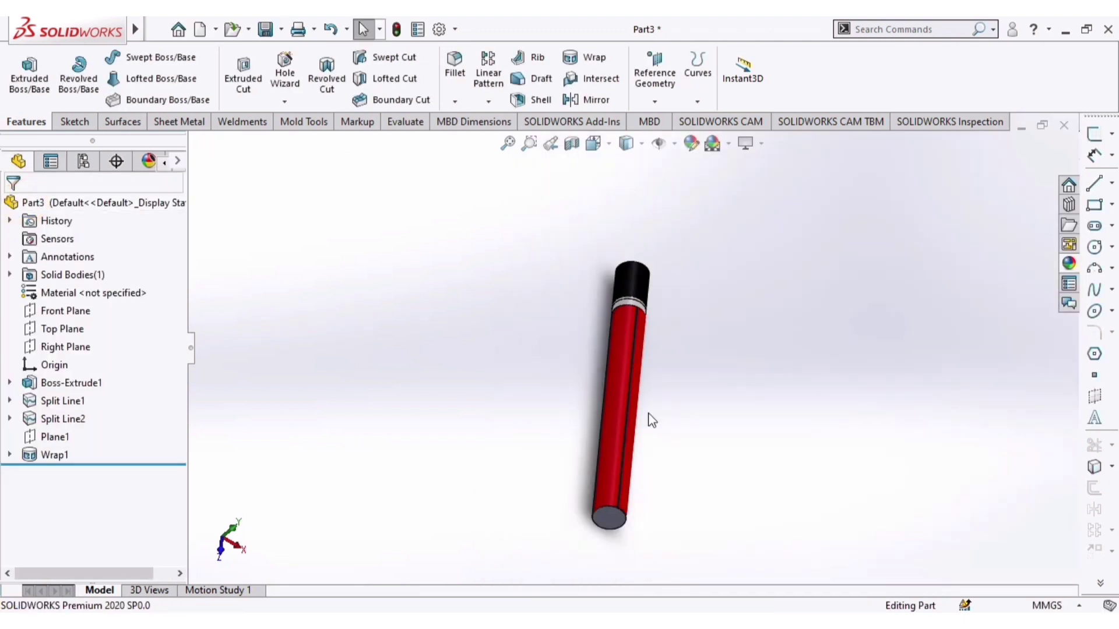
{"action": "middle_click_drag", "start_coordinate": [649, 419], "coordinate": [704, 354]}
{"action": "scroll", "coordinate": [702, 341], "scroll_direction": "down", "scroll_amount": 4}
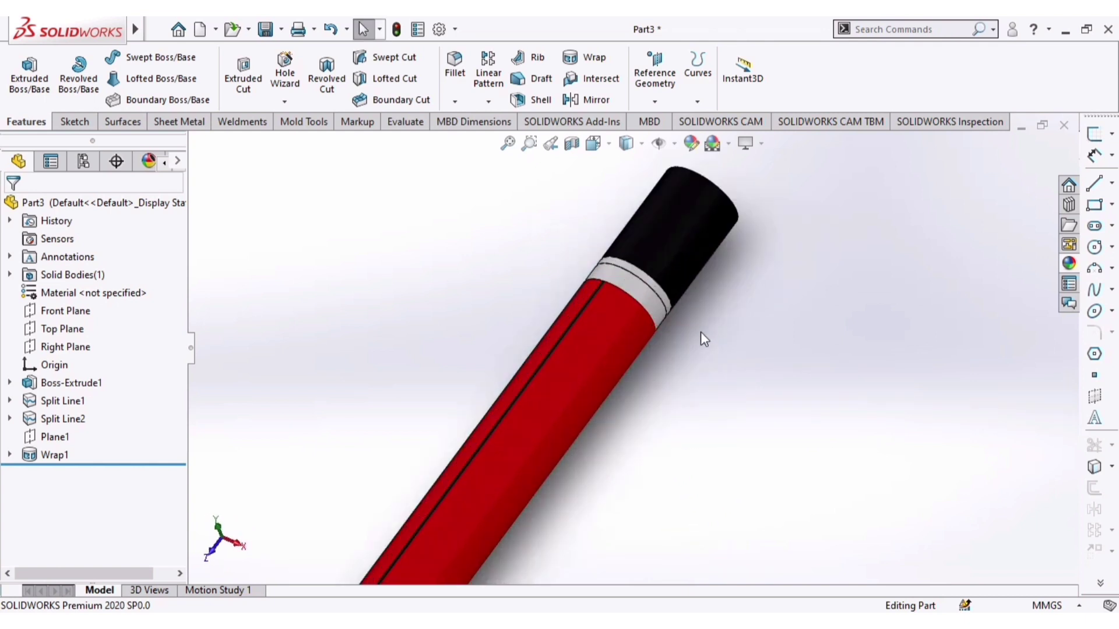
{"action": "scroll", "coordinate": [702, 344], "scroll_direction": "up", "scroll_amount": 4}
{"action": "scroll", "coordinate": [713, 411], "scroll_direction": "down", "scroll_amount": 2}
{"action": "middle_click_drag", "start_coordinate": [713, 411], "coordinate": [711, 357]}
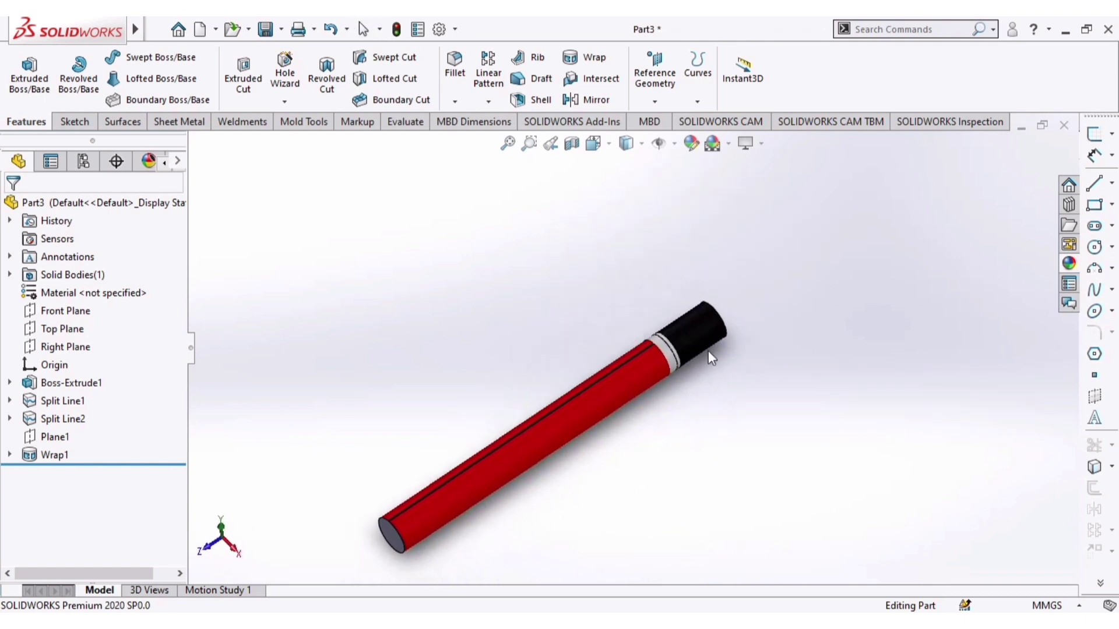
{"action": "left_click", "coordinate": [64, 329]}
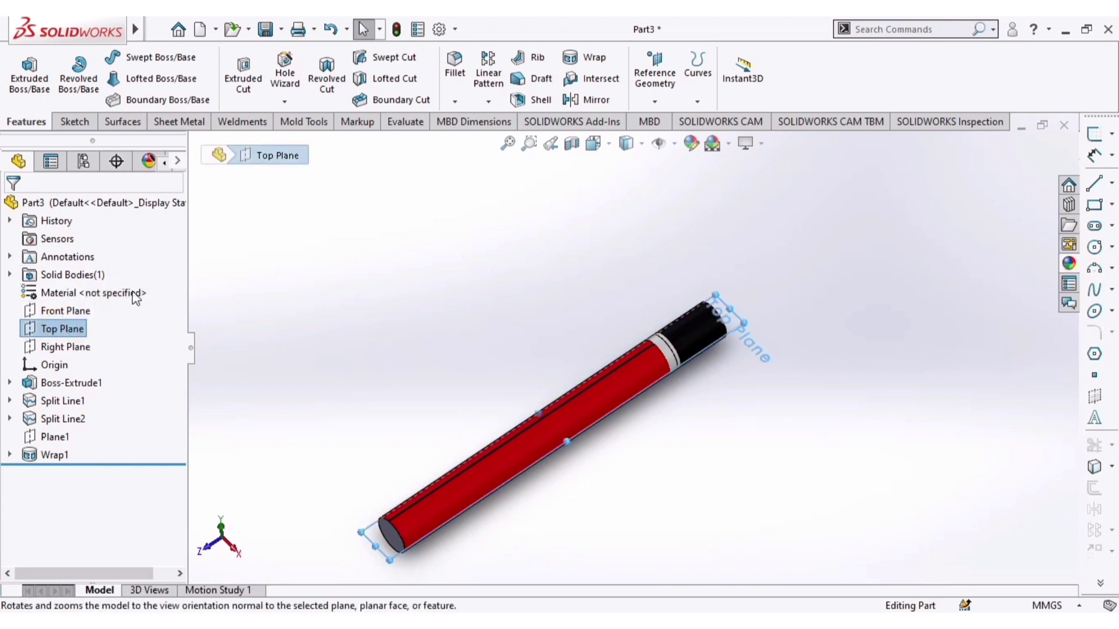
{"action": "left_click", "coordinate": [287, 296]}
{"action": "left_click", "coordinate": [61, 328]}
{"action": "left_click", "coordinate": [78, 301]}
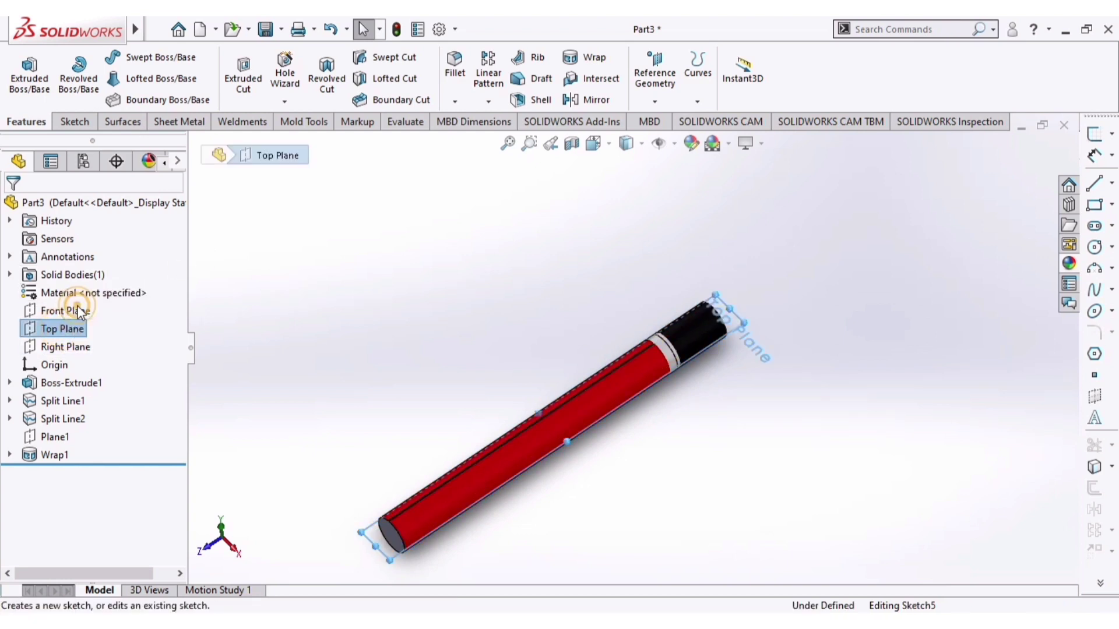
{"action": "left_click", "coordinate": [593, 144]}
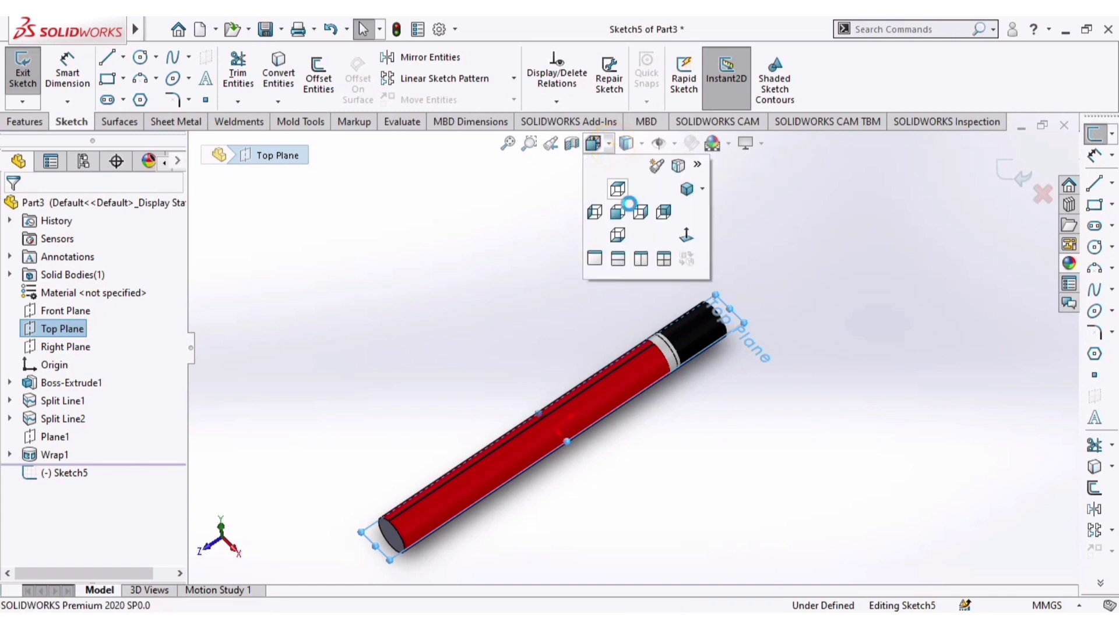
{"action": "left_click", "coordinate": [683, 231]}
{"action": "scroll", "coordinate": [644, 566], "scroll_direction": "down", "scroll_amount": 3}
{"action": "scroll", "coordinate": [644, 547], "scroll_direction": "up", "scroll_amount": 2}
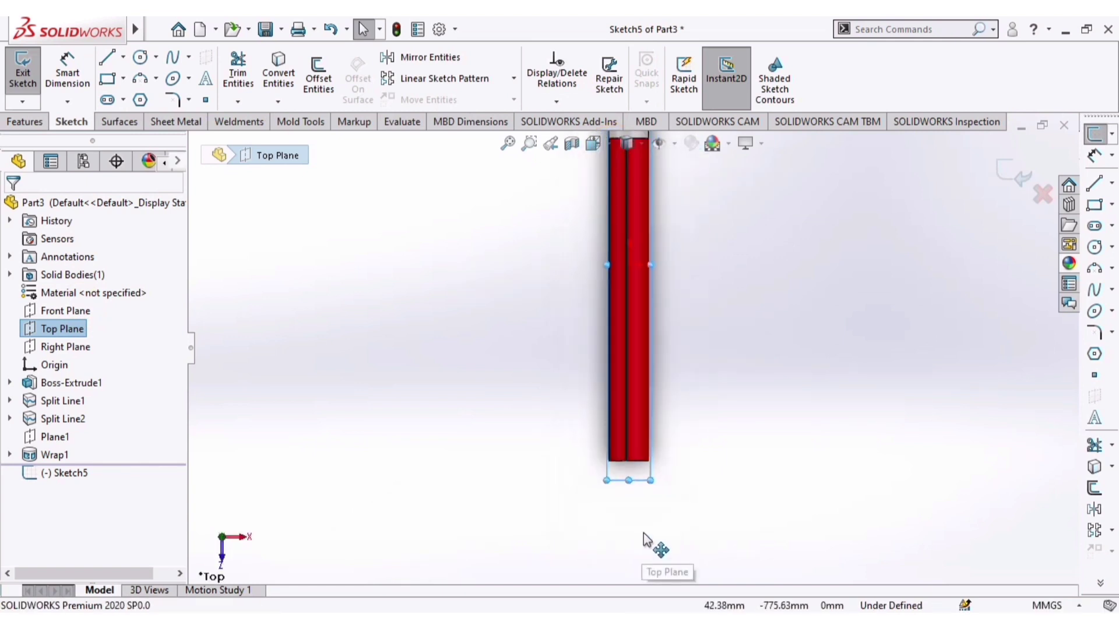
{"action": "scroll", "coordinate": [645, 537], "scroll_direction": "down", "scroll_amount": 1}
{"action": "scroll", "coordinate": [641, 427], "scroll_direction": "down", "scroll_amount": 2}
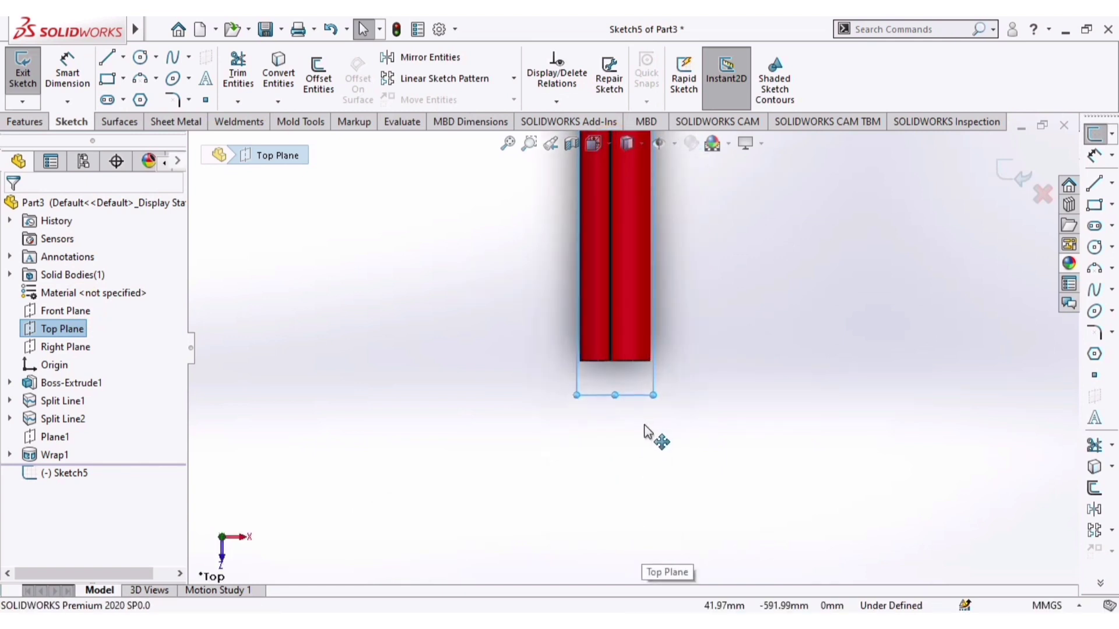
- Sketch a vertical centerline from the midpoint of the pencil's uncoloured end edge, extending outward along the pencil axis
{"action": "left_click", "coordinate": [123, 56]}
{"action": "left_click", "coordinate": [140, 95]}
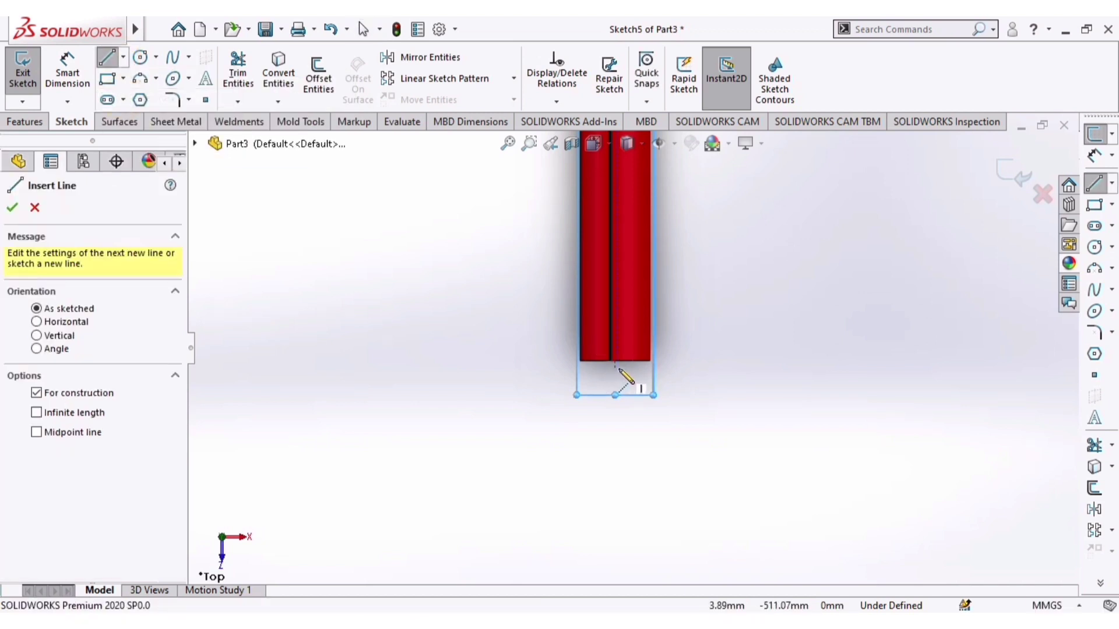
{"action": "scroll", "coordinate": [616, 363], "scroll_direction": "down", "scroll_amount": 3}
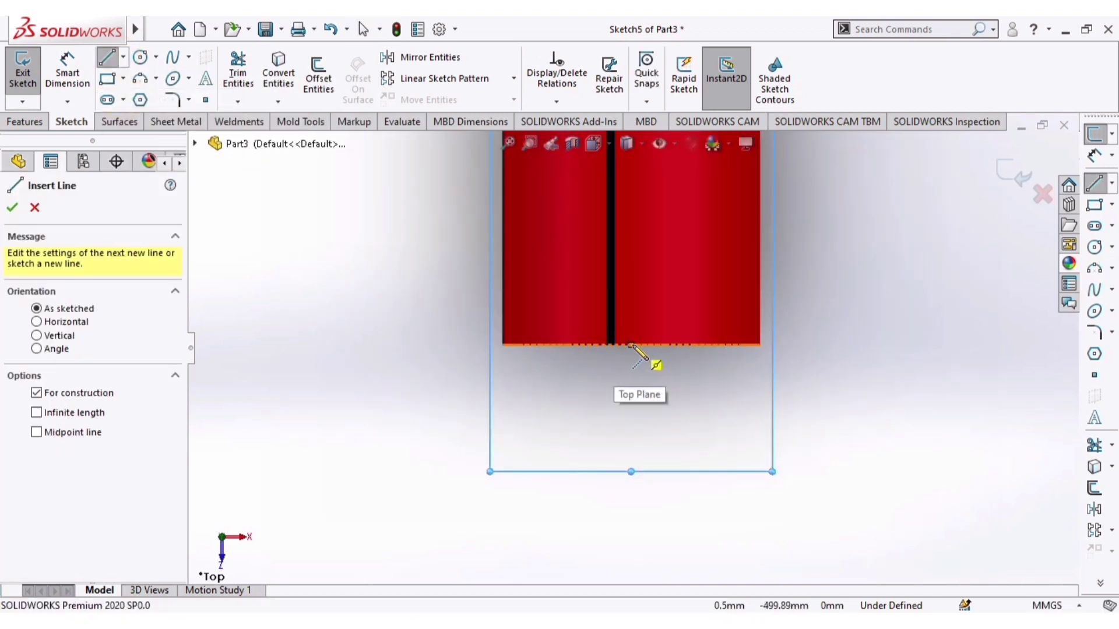
{"action": "left_click", "coordinate": [630, 345]}
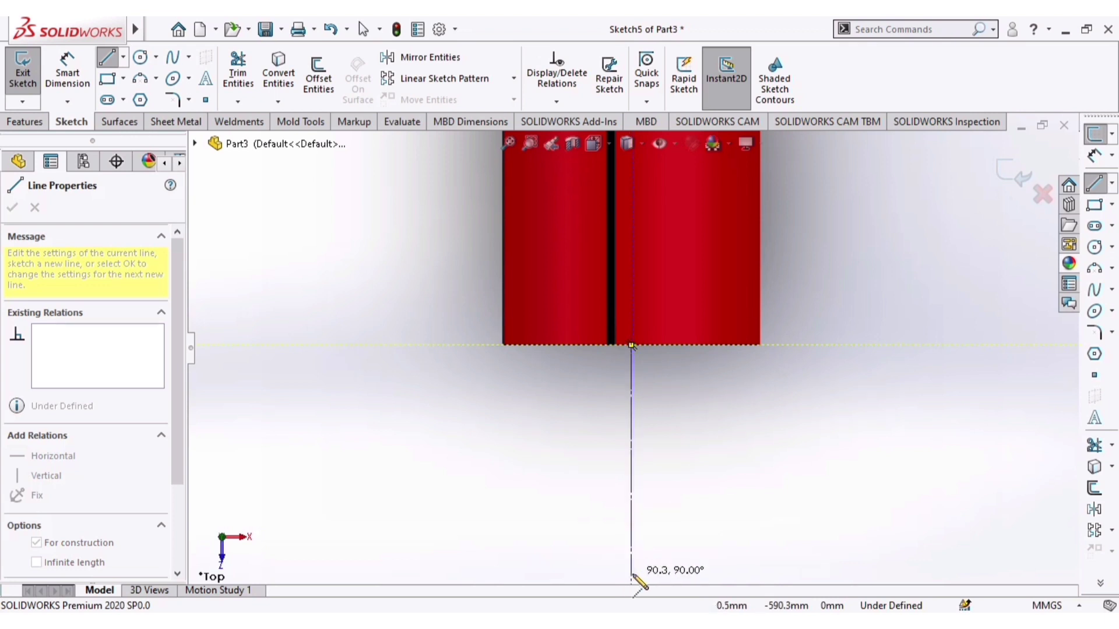
{"action": "scroll", "coordinate": [635, 493], "scroll_direction": "up", "scroll_amount": 2}
{"action": "left_click", "coordinate": [632, 502]}
{"action": "key", "text": "Escape"}
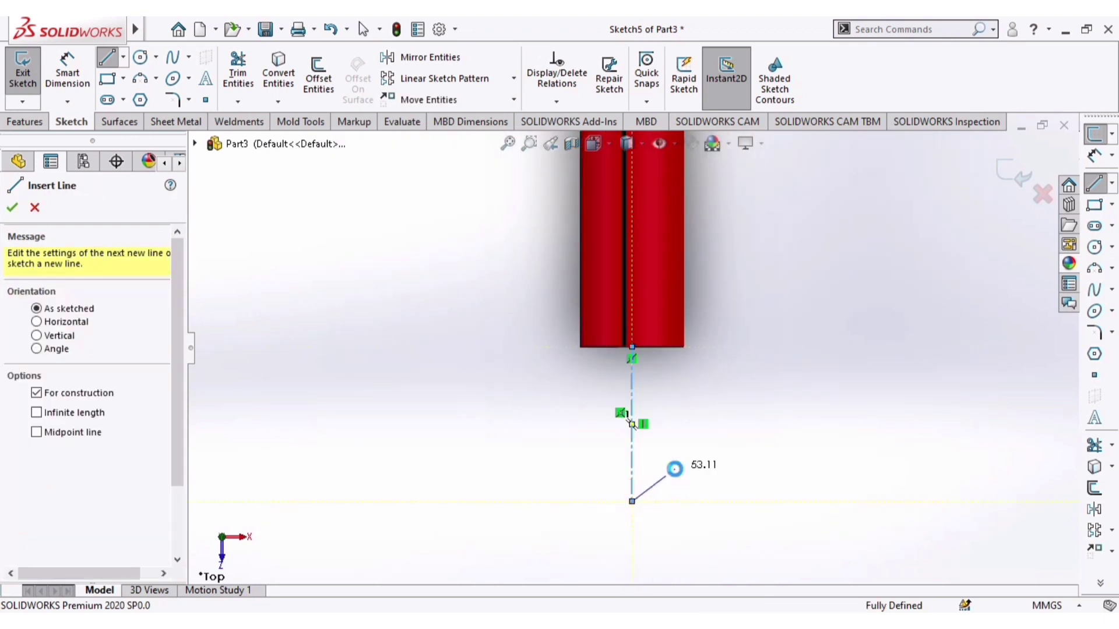
{"action": "key", "text": "Escape"}
- Sketch a closed right triangle joining the end edge's outer corner, the centerline's outer endpoint and the end edge's midpoint
{"action": "scroll", "coordinate": [691, 373], "scroll_direction": "up", "scroll_amount": 3}
{"action": "scroll", "coordinate": [695, 379], "scroll_direction": "up", "scroll_amount": 3}
{"action": "scroll", "coordinate": [652, 242], "scroll_direction": "down", "scroll_amount": 3}
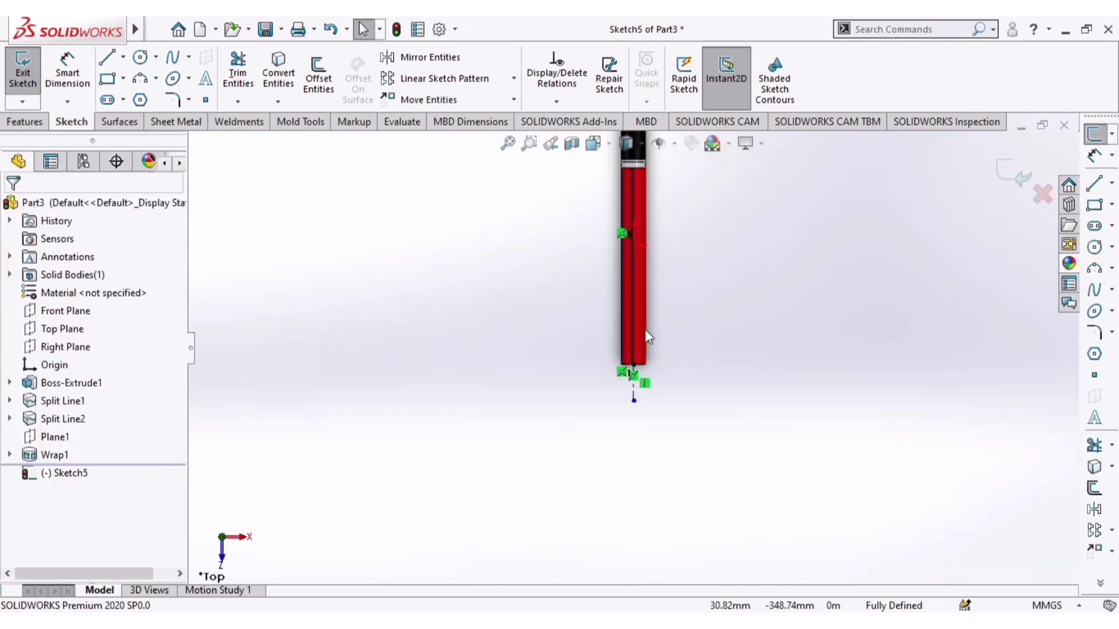
{"action": "scroll", "coordinate": [654, 363], "scroll_direction": "down", "scroll_amount": 1}
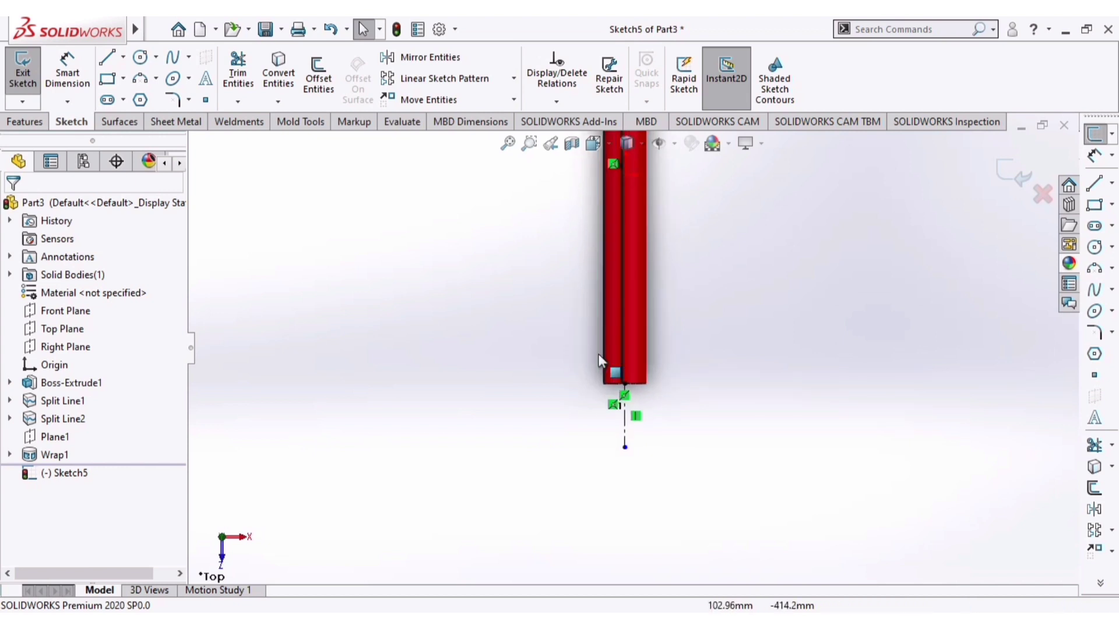
{"action": "left_click", "coordinate": [107, 57]}
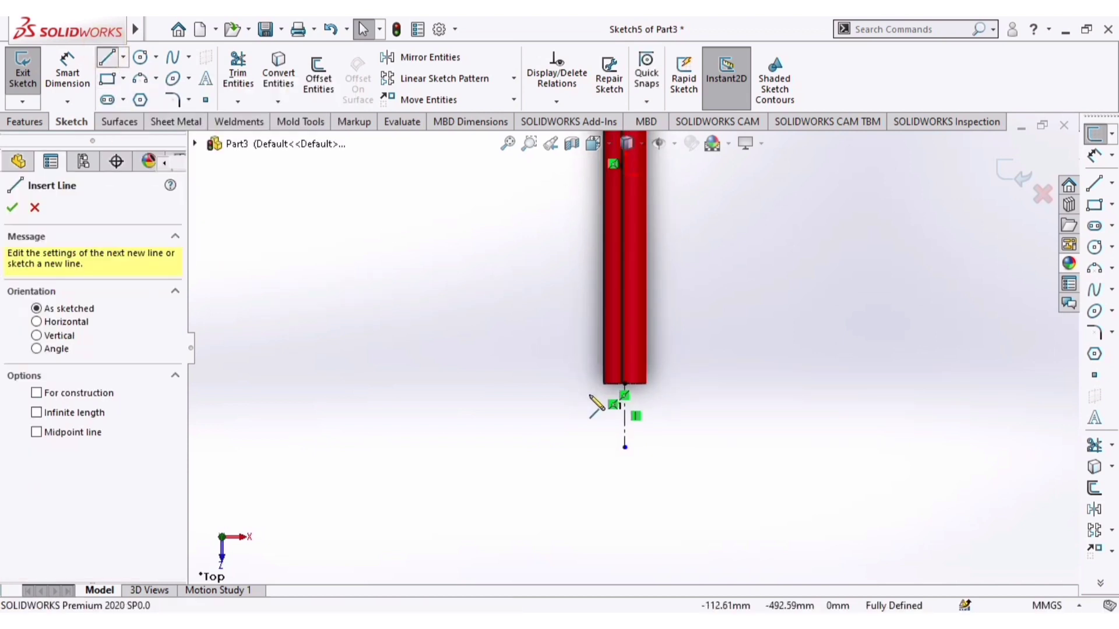
{"action": "left_click", "coordinate": [645, 384]}
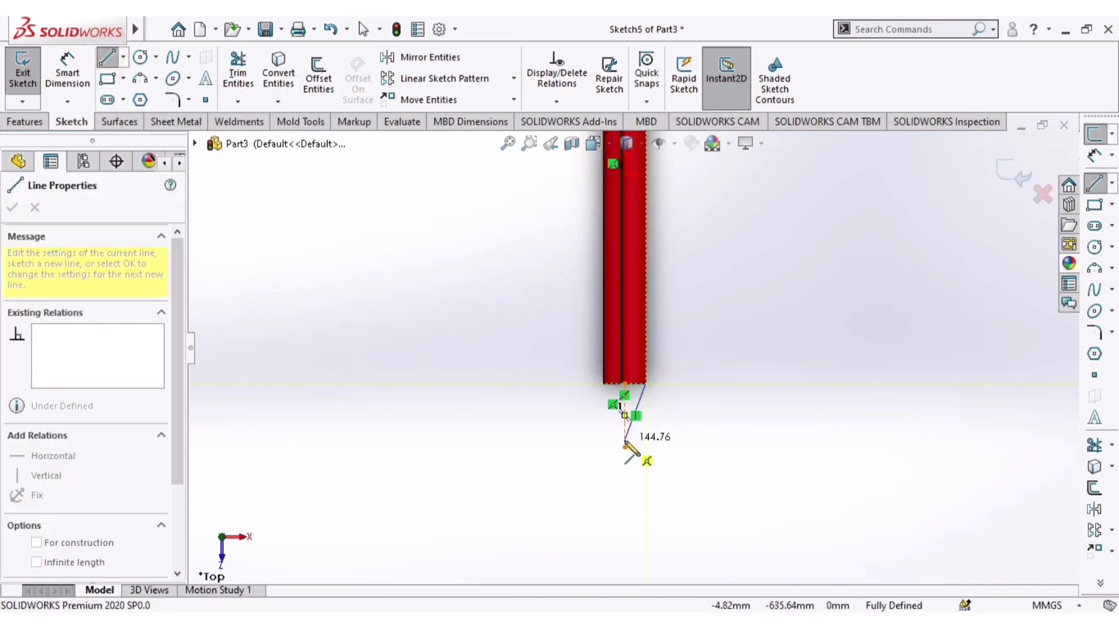
{"action": "left_click", "coordinate": [624, 447]}
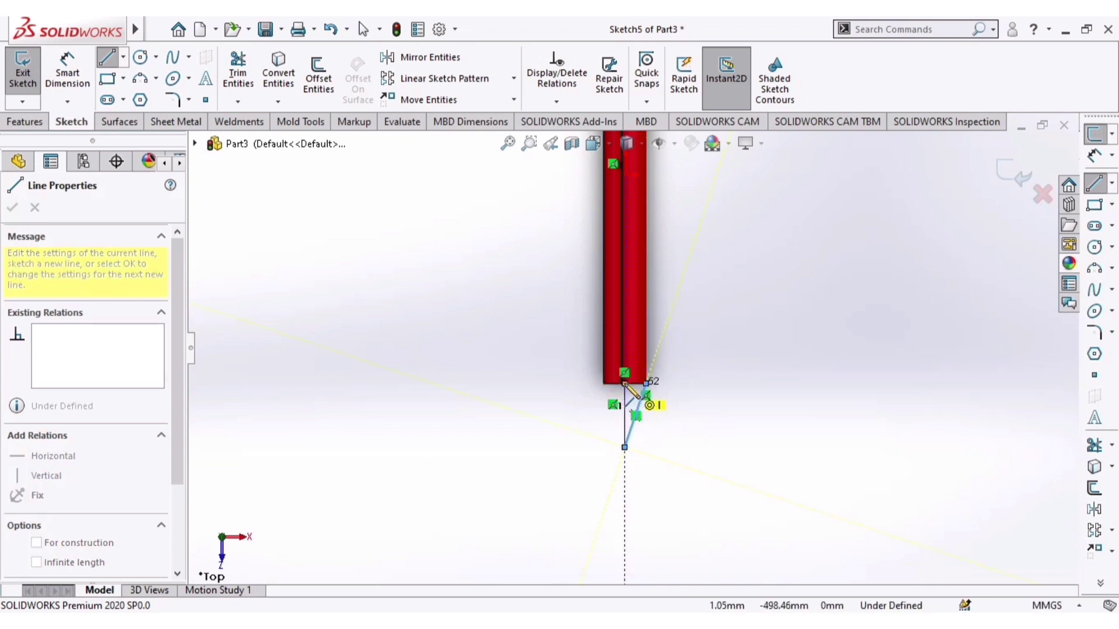
{"action": "scroll", "coordinate": [629, 399], "scroll_direction": "down", "scroll_amount": 5}
{"action": "left_click", "coordinate": [626, 369]}
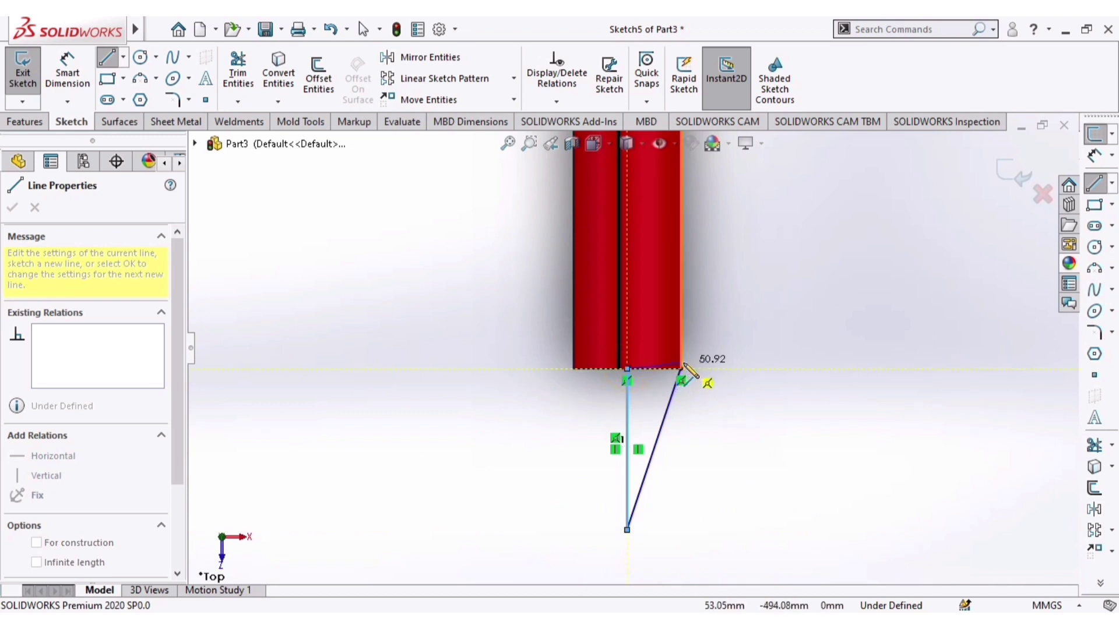
{"action": "left_click", "coordinate": [680, 368]}
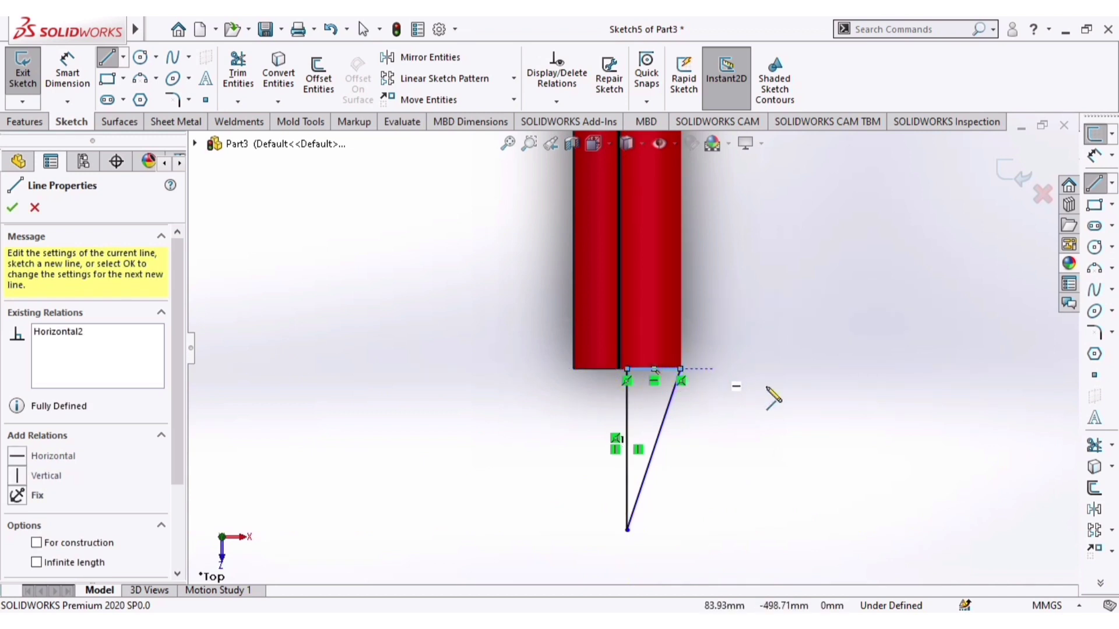
{"action": "key", "text": "Escape"}
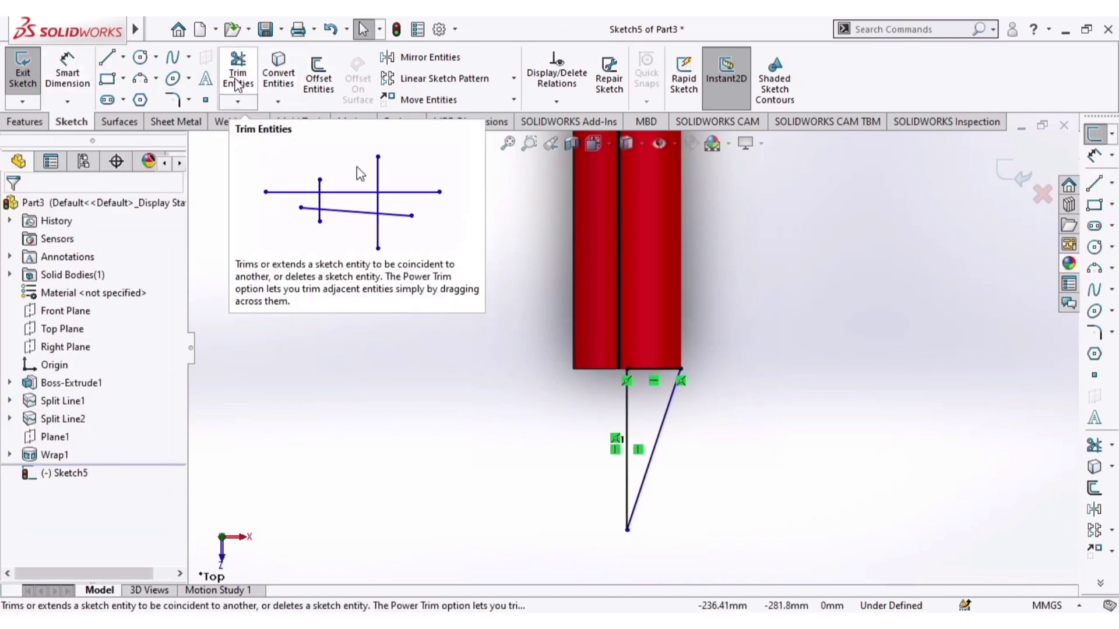
- Revolve the triangular profile 360 degrees about the centerline as a merged boss to form the conical pencil tip
{"action": "left_click", "coordinate": [25, 121]}
{"action": "left_click", "coordinate": [78, 84]}
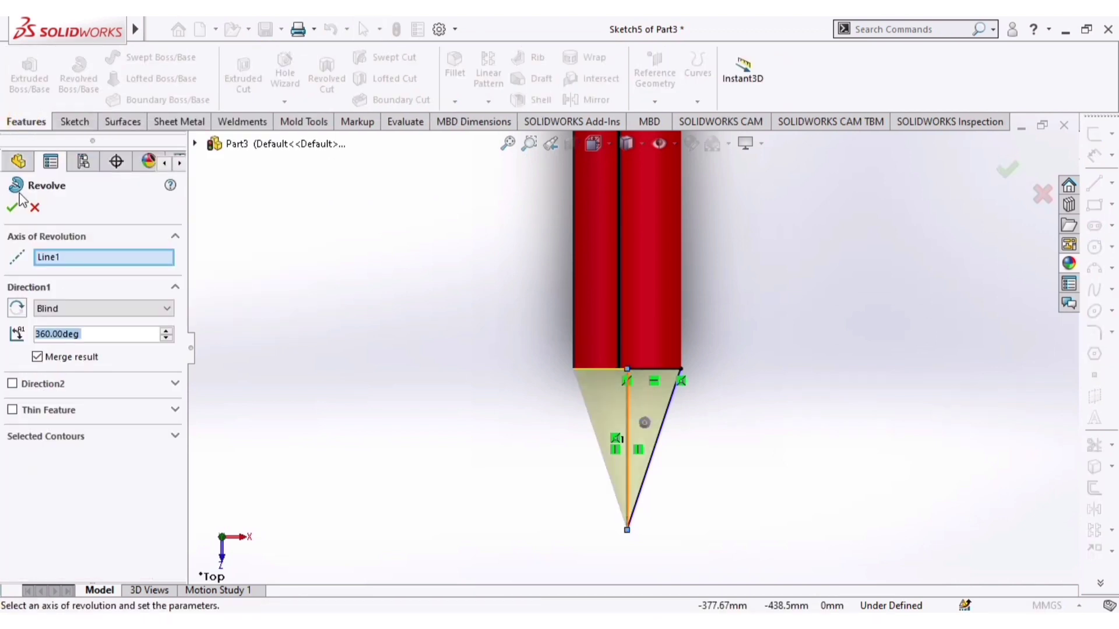
{"action": "left_click", "coordinate": [12, 208]}
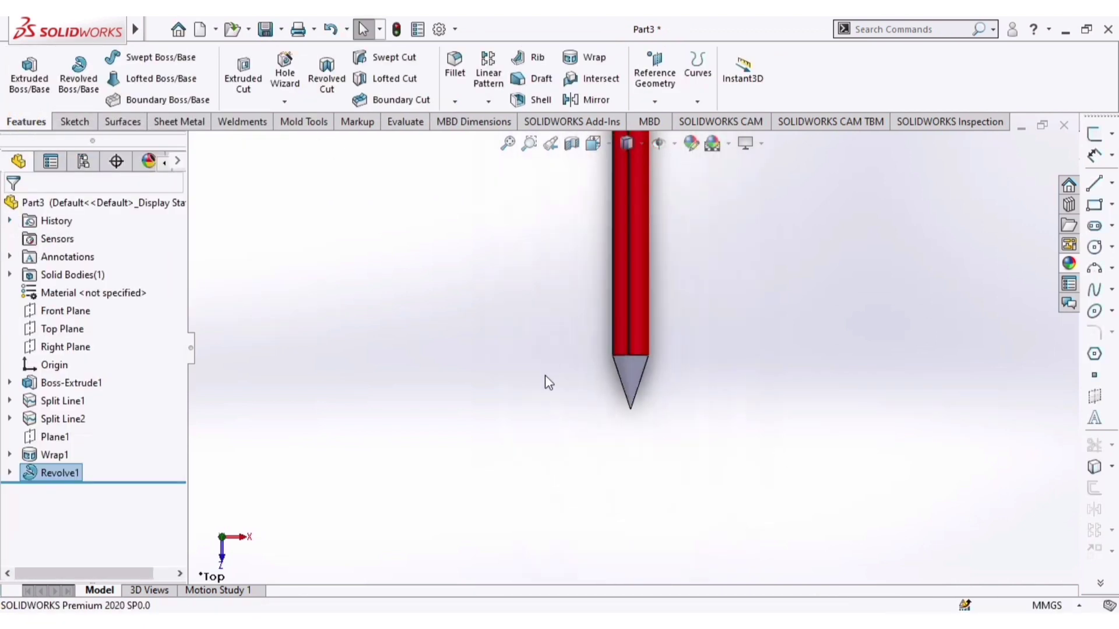
- Apply a light orange-brown wood colour, RGB 255, 154, 111, to the conical tip face
{"action": "mouse_move", "coordinate": [684, 302]}
{"action": "middle_mouse_down"}
{"action": "mouse_move", "coordinate": [624, 342]}
{"action": "mouse_move", "coordinate": [552, 359]}
{"action": "mouse_move", "coordinate": [622, 233]}
{"action": "mouse_move", "coordinate": [686, 328]}
{"action": "middle_mouse_up"}
{"action": "scroll", "coordinate": [686, 328], "scroll_direction": "down", "scroll_amount": 5}
{"action": "left_click", "coordinate": [623, 364]}
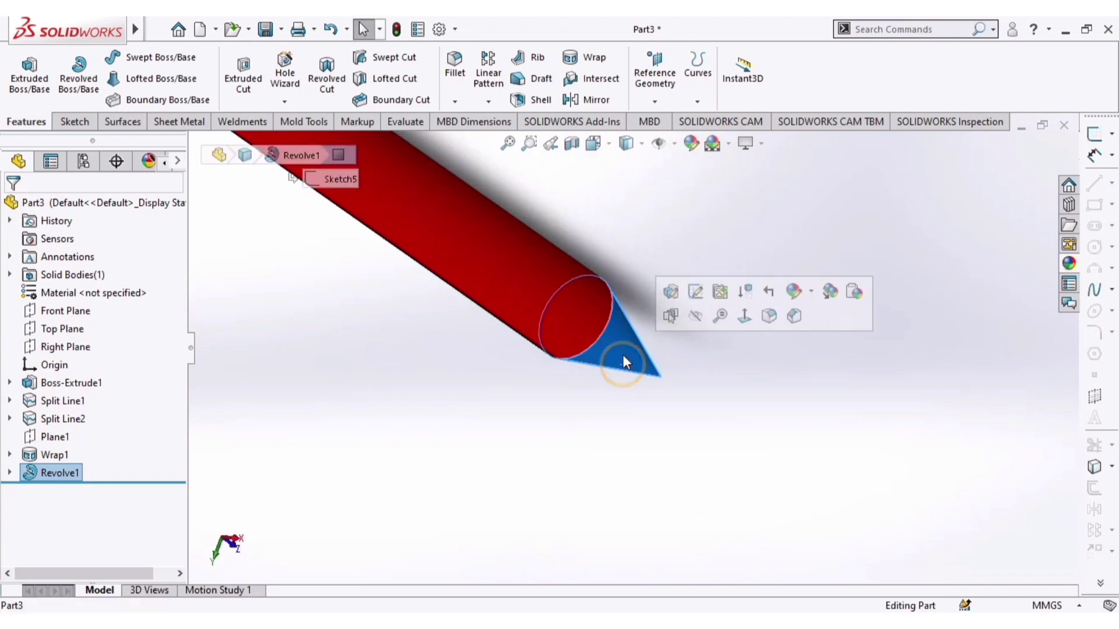
{"action": "left_click", "coordinate": [791, 293]}
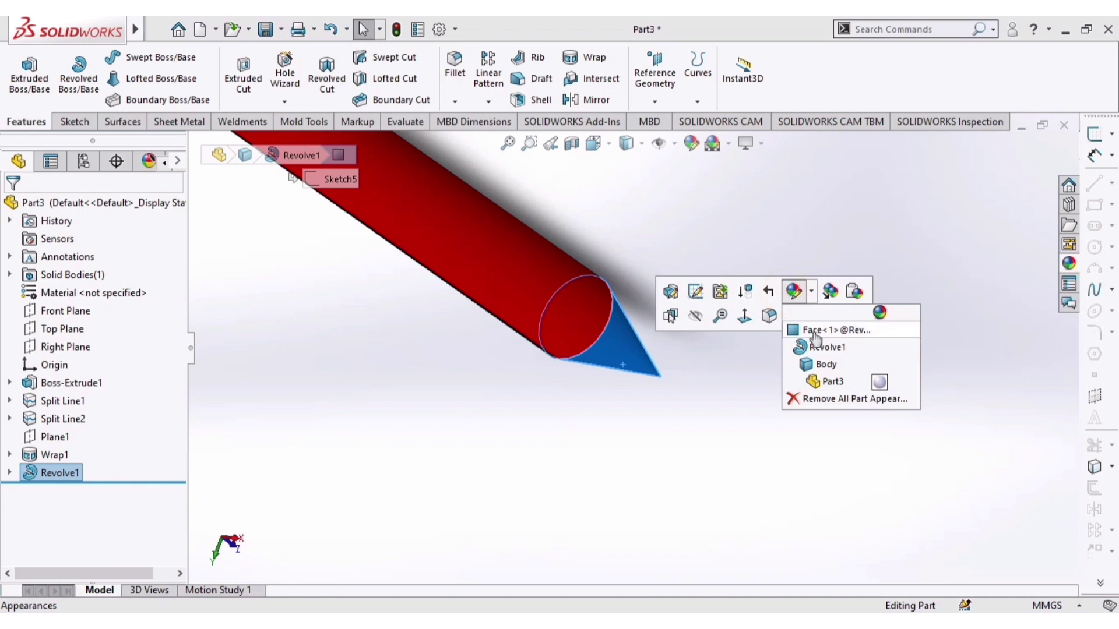
{"action": "left_click", "coordinate": [814, 332]}
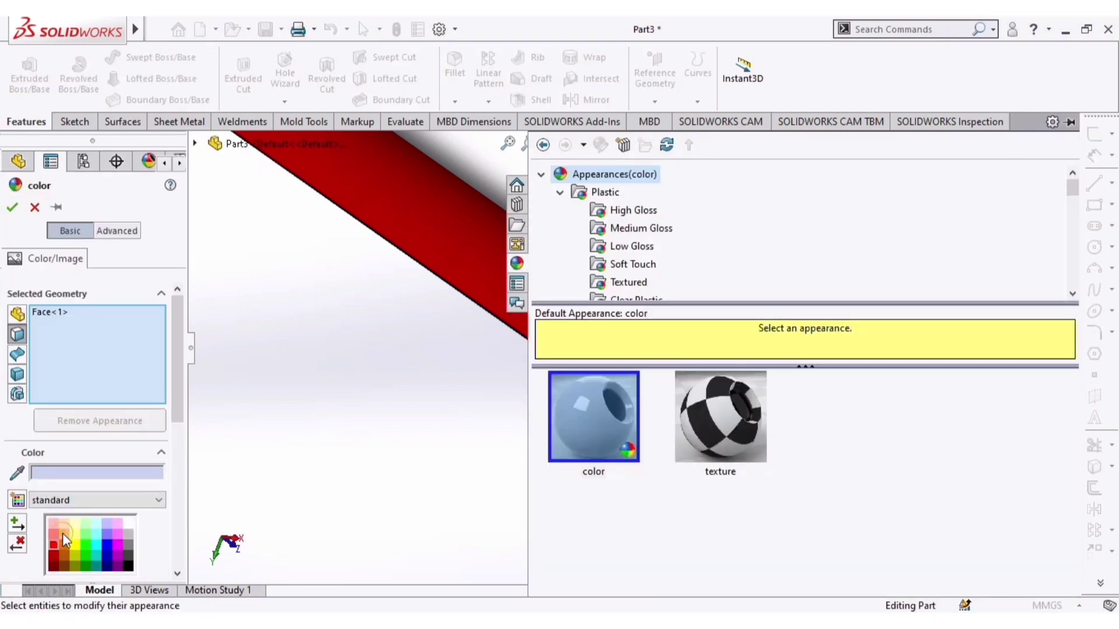
{"action": "left_click", "coordinate": [63, 534]}
{"action": "left_click", "coordinate": [331, 378]}
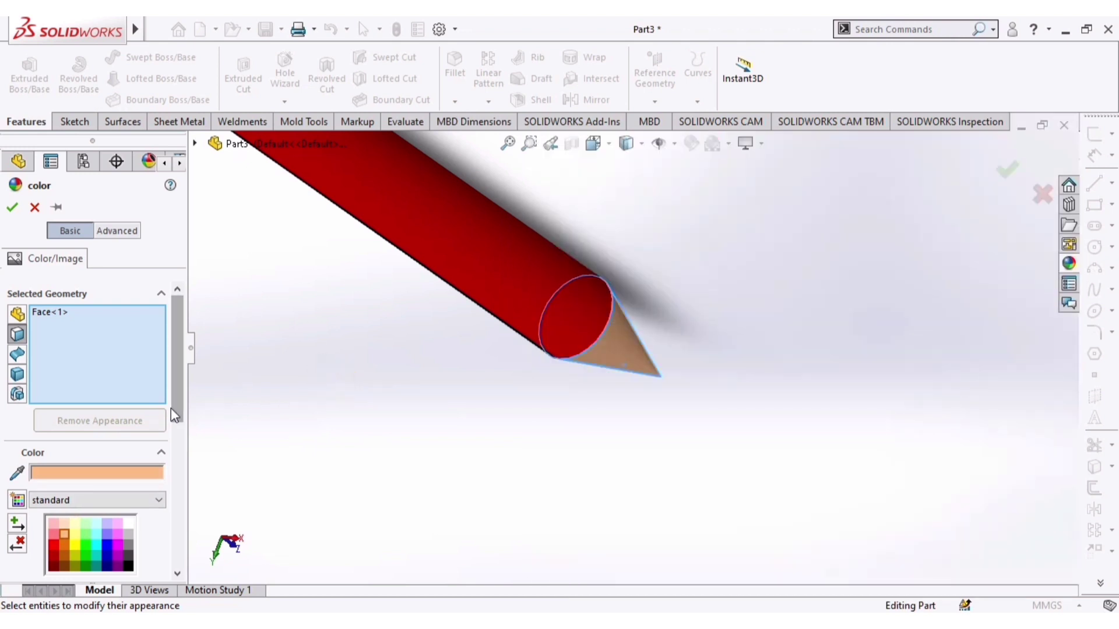
{"action": "left_click_drag", "start_coordinate": [179, 402], "coordinate": [188, 466]}
{"action": "scroll", "coordinate": [41, 435], "scroll_direction": "down", "scroll_amount": 3}
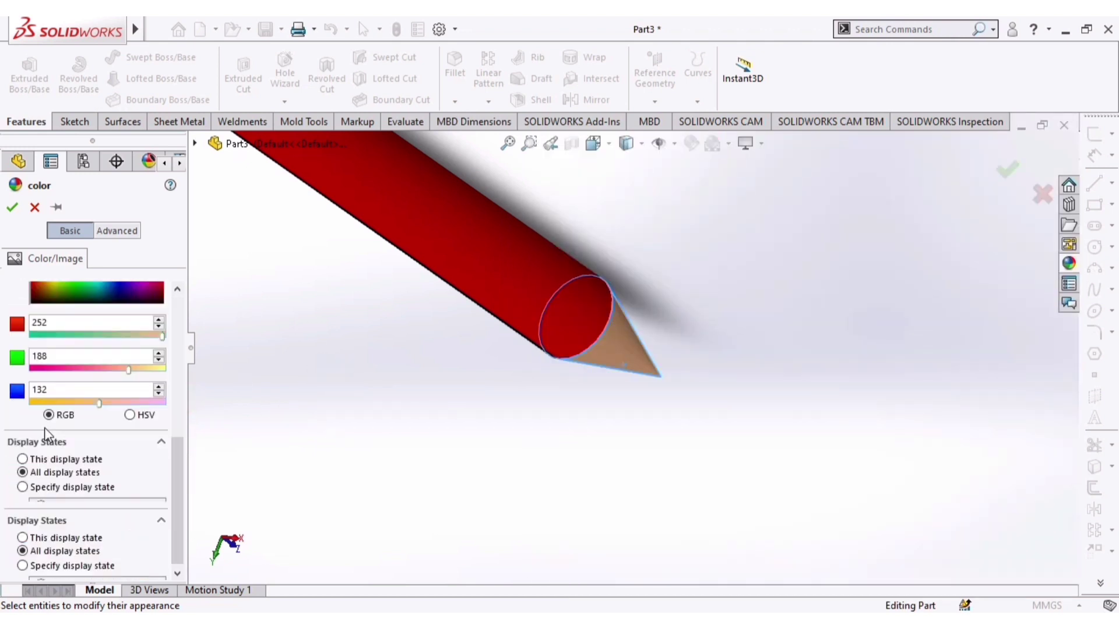
{"action": "scroll", "coordinate": [50, 431], "scroll_direction": "up", "scroll_amount": 3}
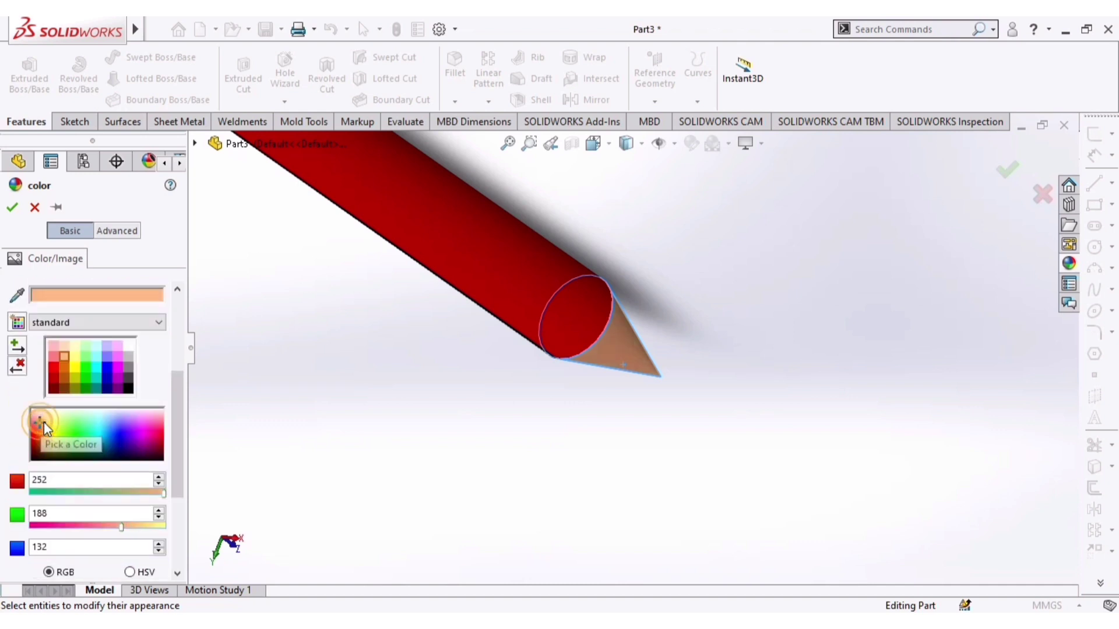
{"action": "mouse_move", "coordinate": [44, 422]}
{"action": "left_mouse_down"}
{"action": "mouse_move", "coordinate": [61, 428]}
{"action": "mouse_move", "coordinate": [55, 411]}
{"action": "mouse_move", "coordinate": [39, 424]}
{"action": "left_mouse_up"}
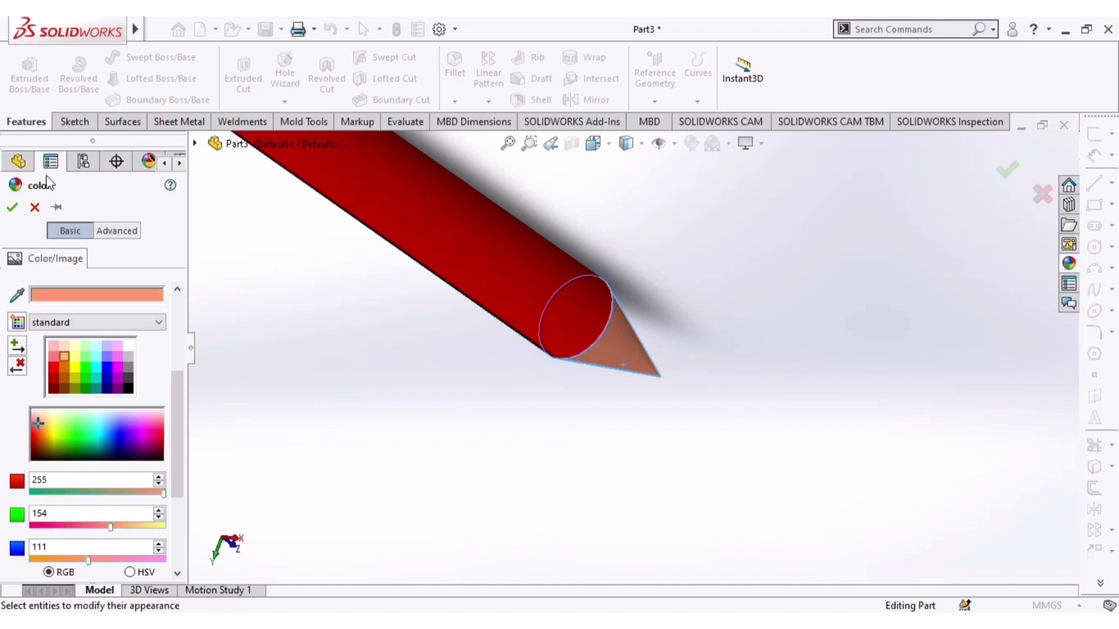
{"action": "left_click", "coordinate": [12, 208]}
{"action": "scroll", "coordinate": [539, 469], "scroll_direction": "up", "scroll_amount": 4}
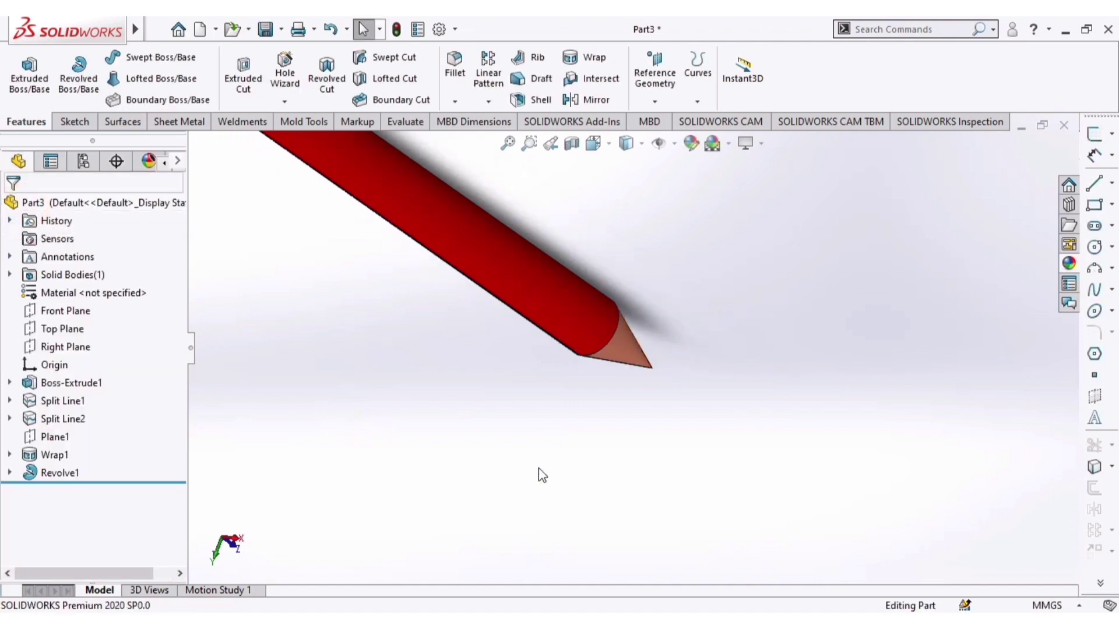
{"action": "middle_click_drag", "start_coordinate": [573, 374], "coordinate": [511, 296]}
{"action": "scroll", "coordinate": [629, 315], "scroll_direction": "down", "scroll_amount": 5}
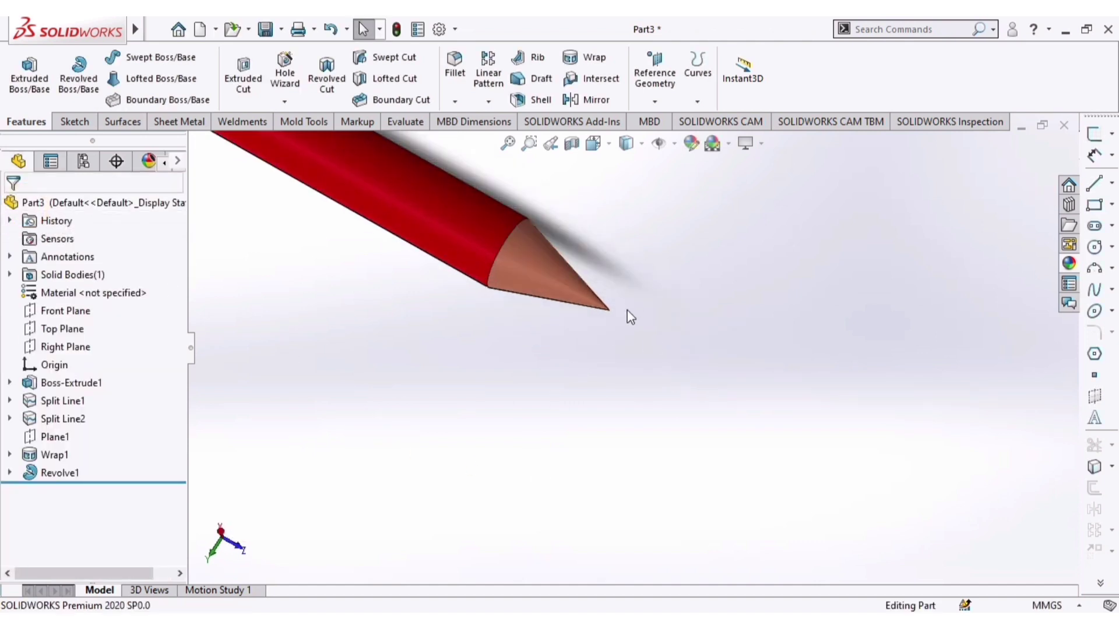
- Sketch a vertical line about 62 mm long on the Right Plane, crossing the conical tip near its point
{"action": "left_click", "coordinate": [56, 346]}
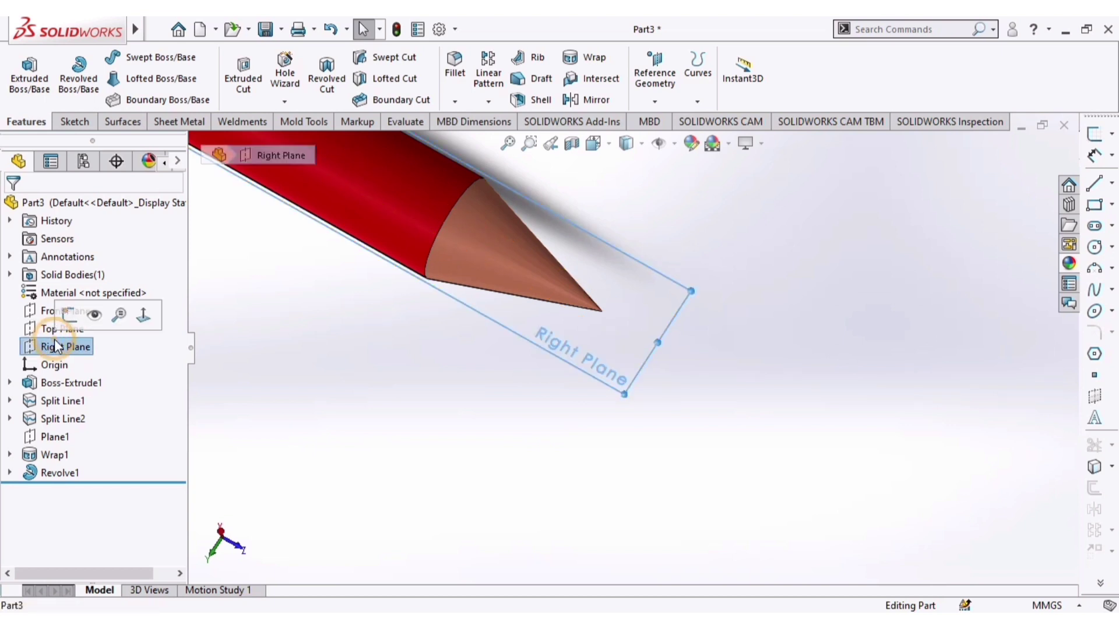
{"action": "left_click", "coordinate": [82, 316]}
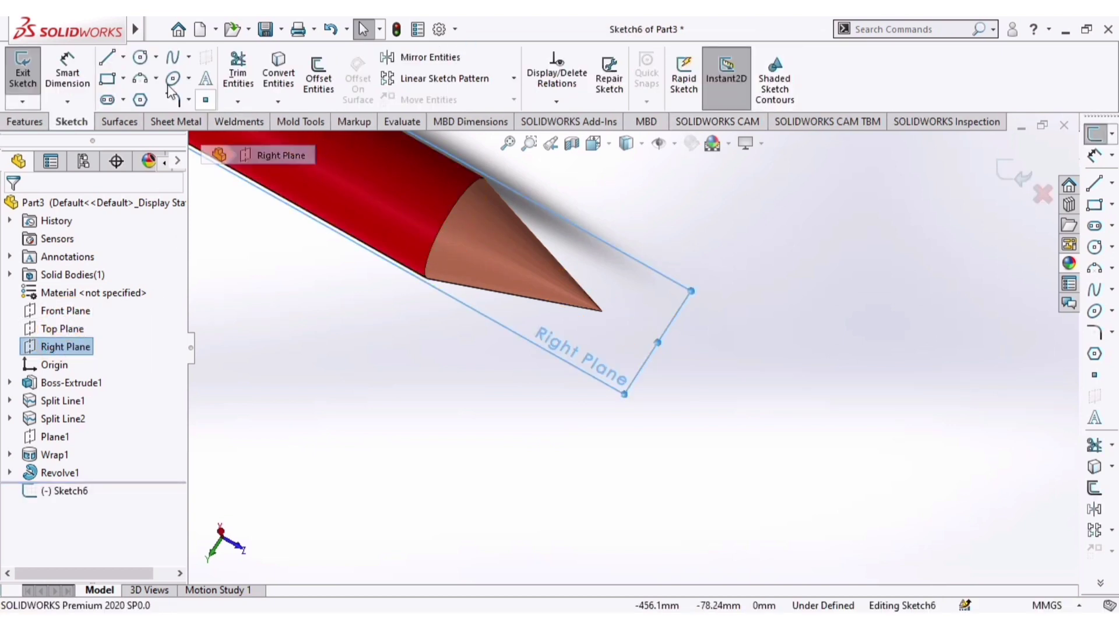
{"action": "left_click", "coordinate": [610, 145]}
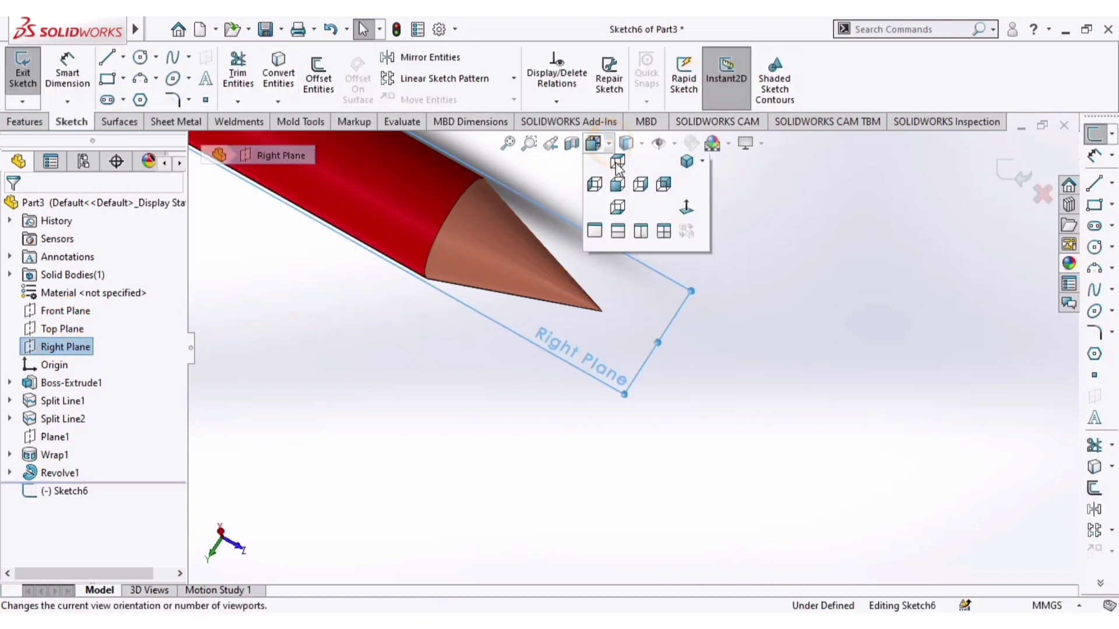
{"action": "left_click", "coordinate": [686, 232]}
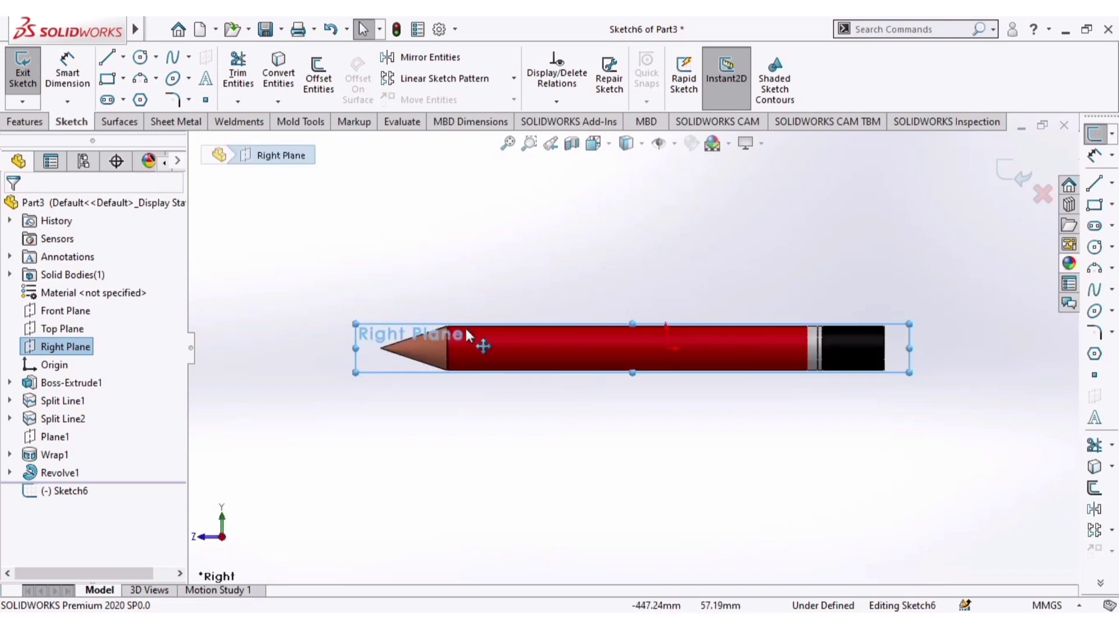
{"action": "scroll", "coordinate": [420, 350], "scroll_direction": "down", "scroll_amount": 5}
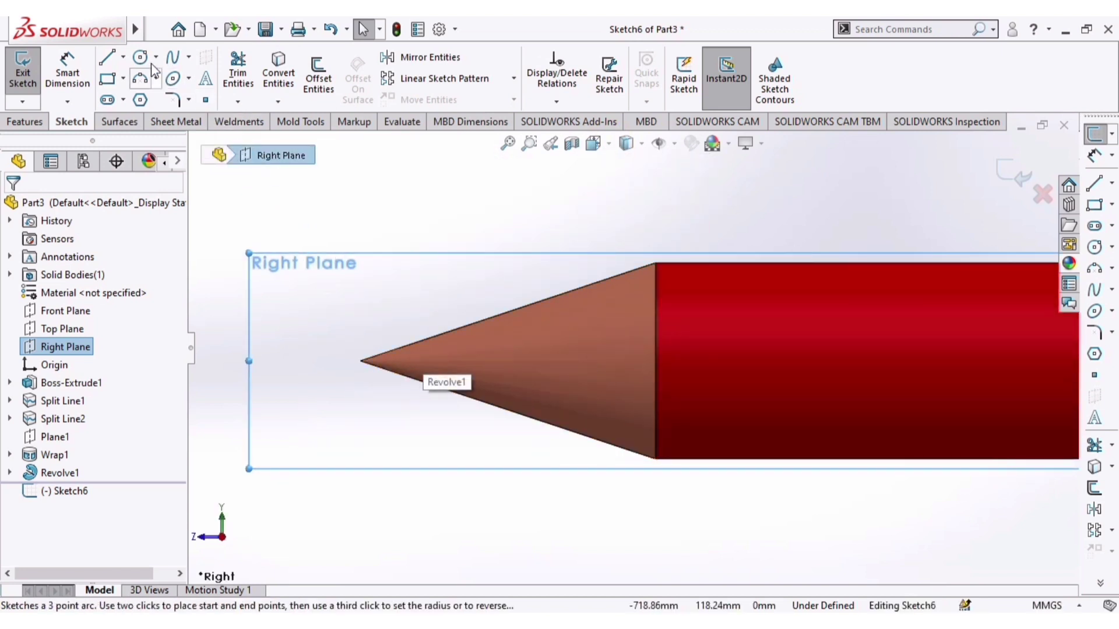
{"action": "left_click", "coordinate": [106, 56]}
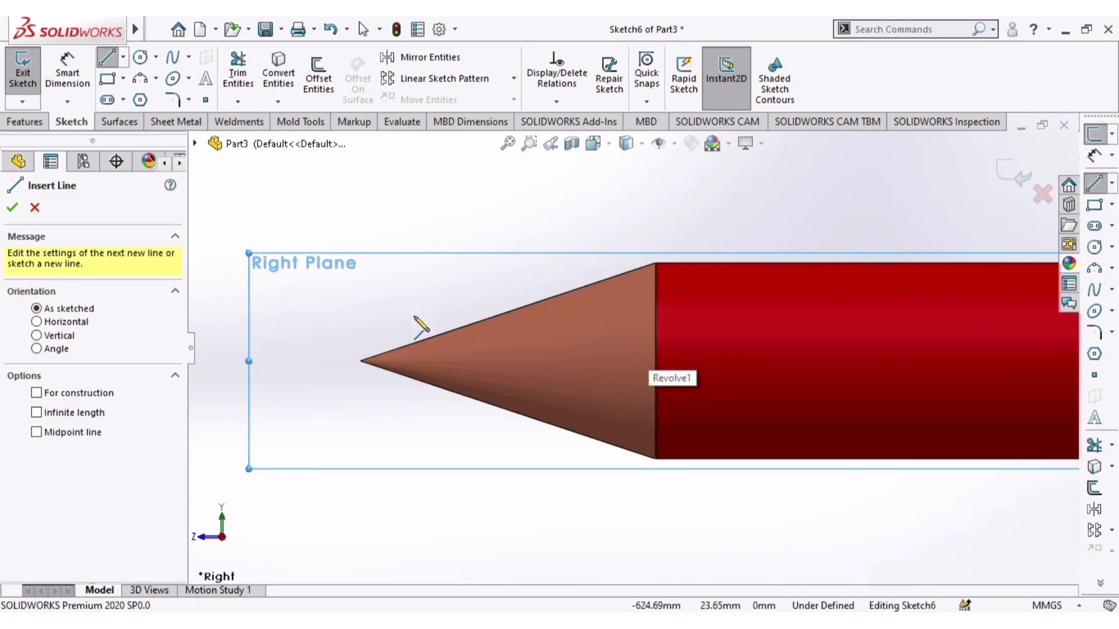
{"action": "left_click", "coordinate": [415, 317]}
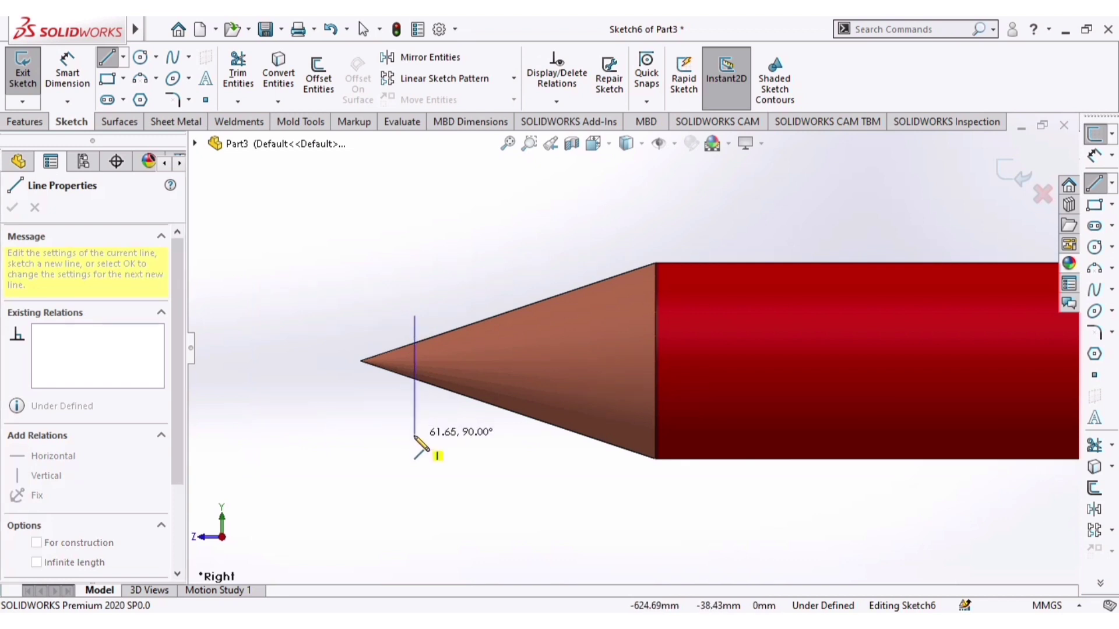
{"action": "left_click", "coordinate": [414, 436]}
{"action": "key", "text": "Escape"}
{"action": "scroll", "coordinate": [420, 352], "scroll_direction": "down", "scroll_amount": 2}
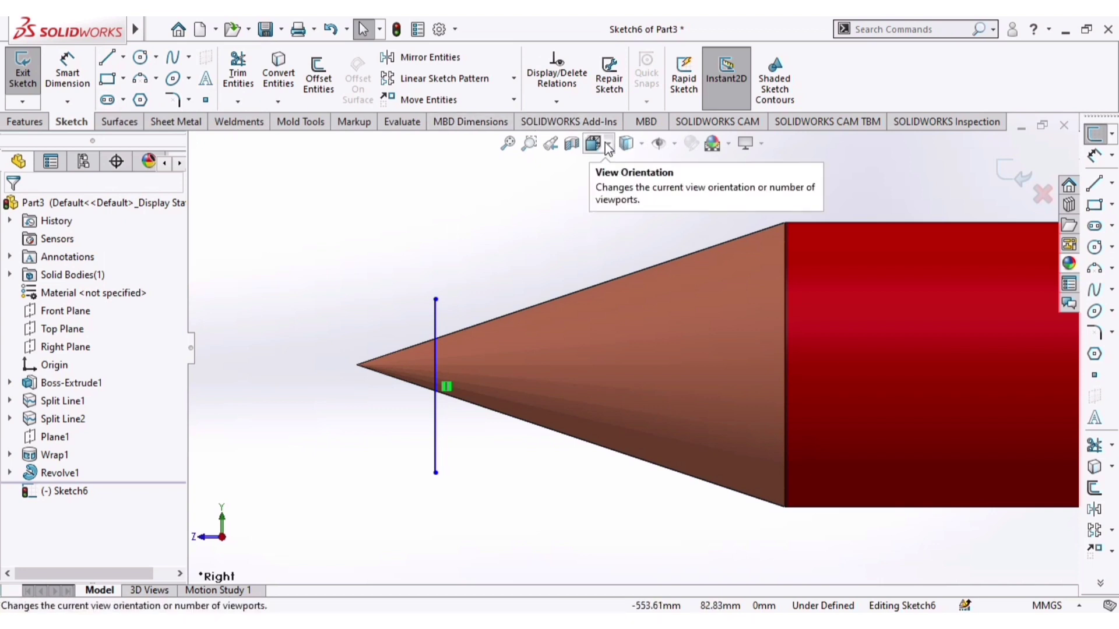
{"action": "left_click", "coordinate": [24, 73]}
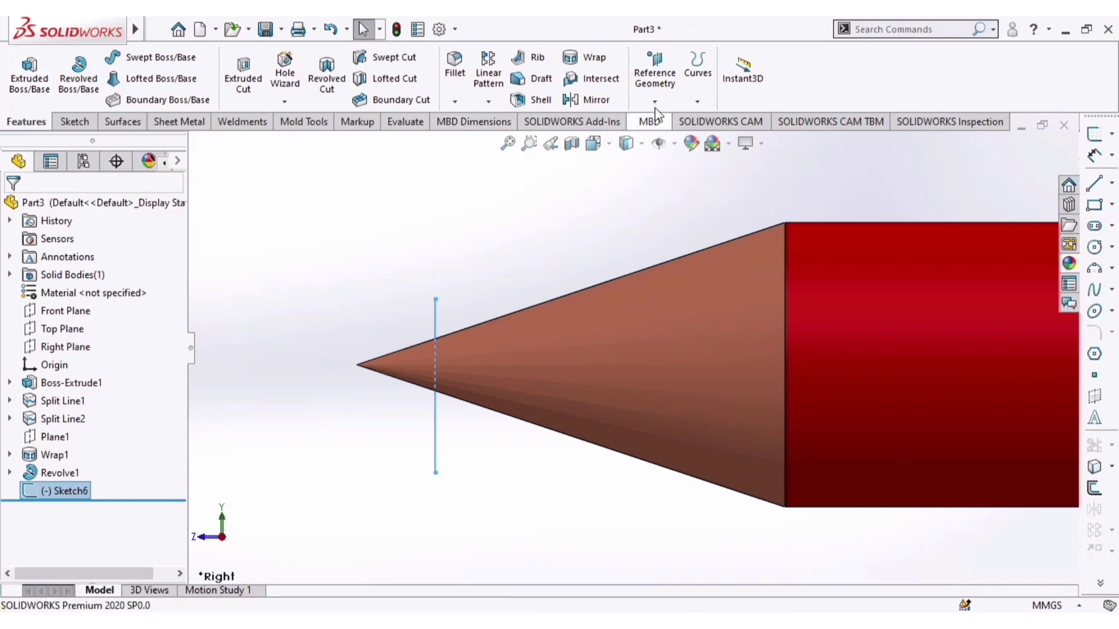
- Split the conical tip face with a projection split line using the vertical line sketch
{"action": "left_click", "coordinate": [697, 102]}
{"action": "left_click", "coordinate": [706, 119]}
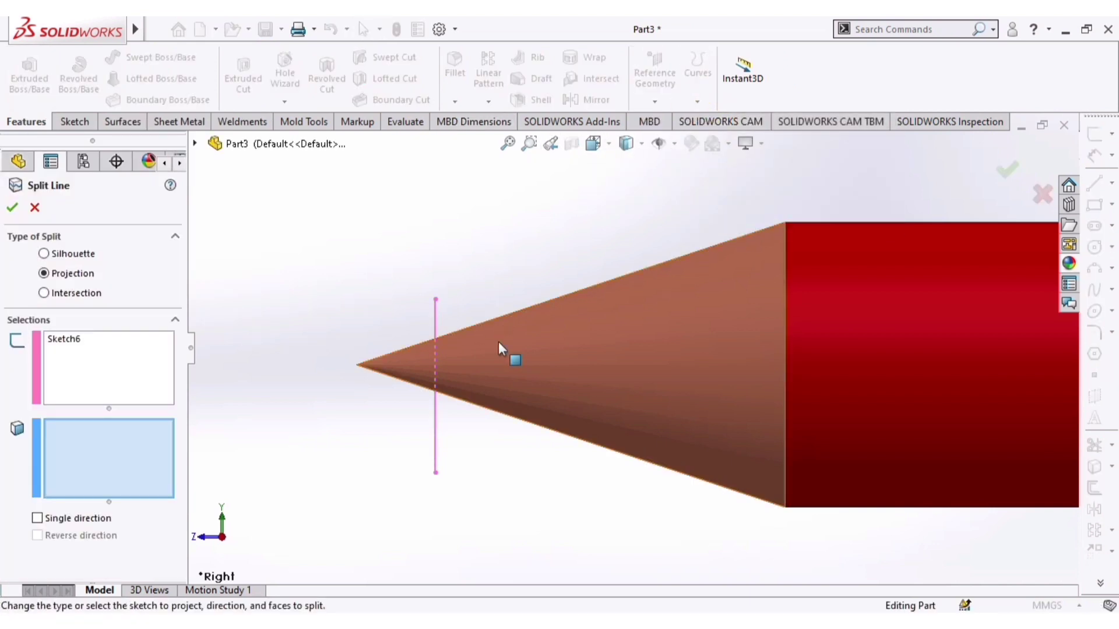
{"action": "left_click", "coordinate": [475, 357]}
{"action": "left_click", "coordinate": [12, 209]}
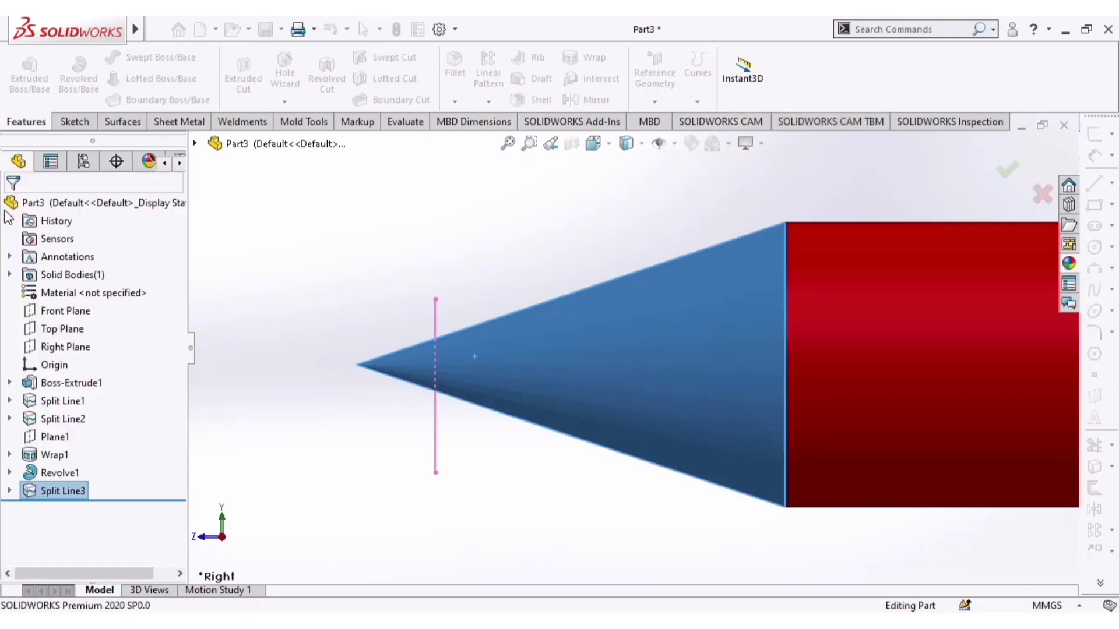
- Colour the small split-off face at the very point of the tip black to represent the lead
{"action": "left_click", "coordinate": [411, 377]}
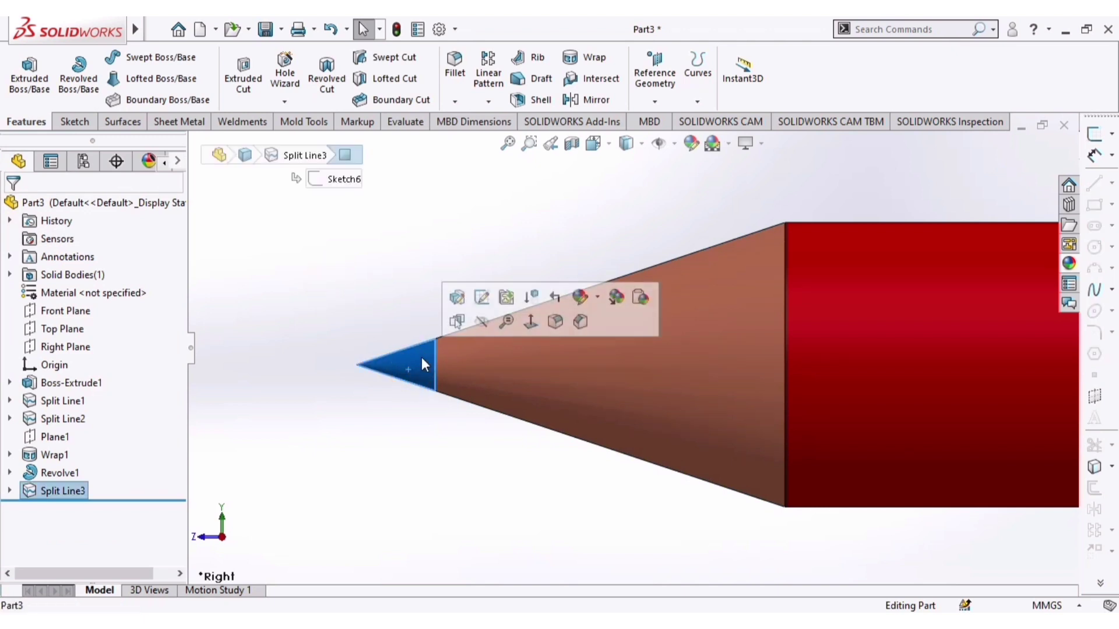
{"action": "left_click", "coordinate": [580, 298]}
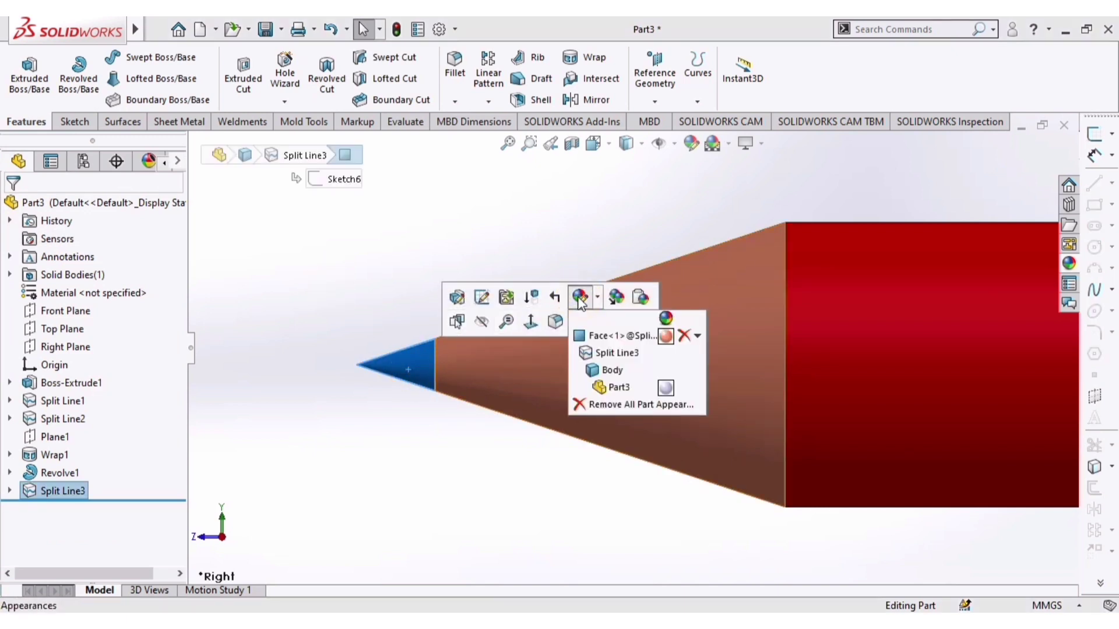
{"action": "left_click", "coordinate": [600, 336]}
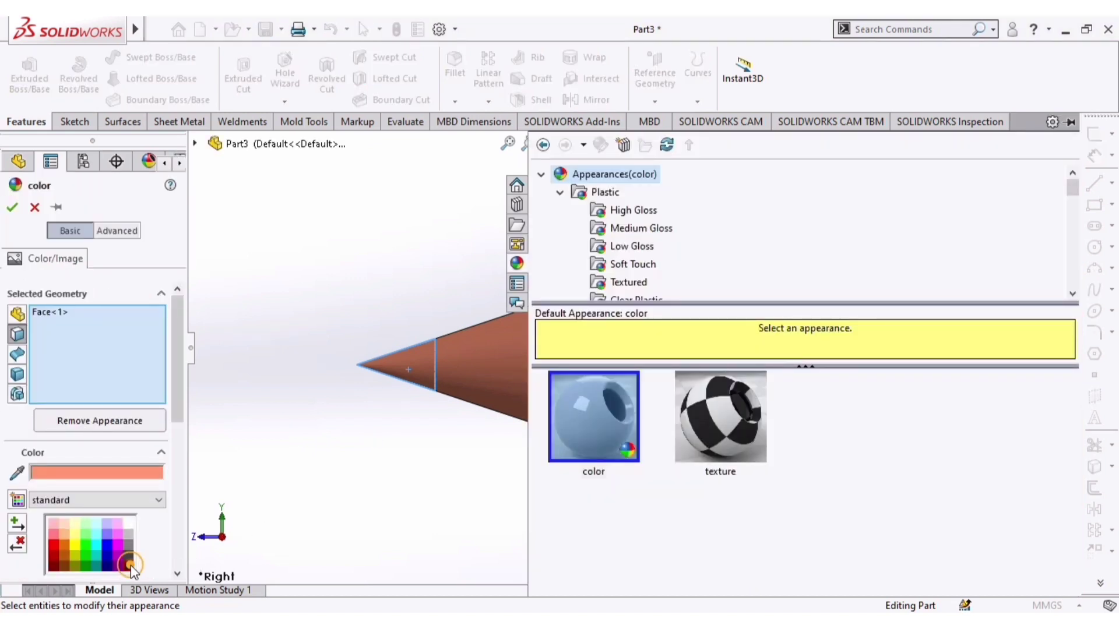
{"action": "left_click", "coordinate": [129, 564]}
{"action": "left_click", "coordinate": [11, 207]}
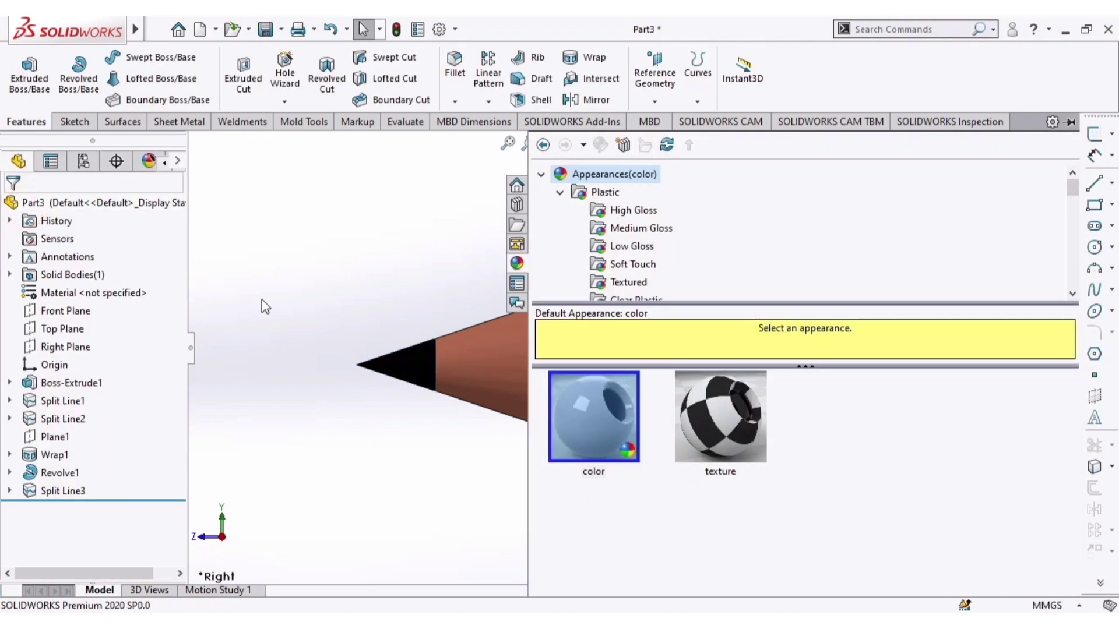
- Examine the whole pencil and the flat face of its black end from several angles
{"action": "scroll", "coordinate": [352, 383], "scroll_direction": "up", "scroll_amount": 5}
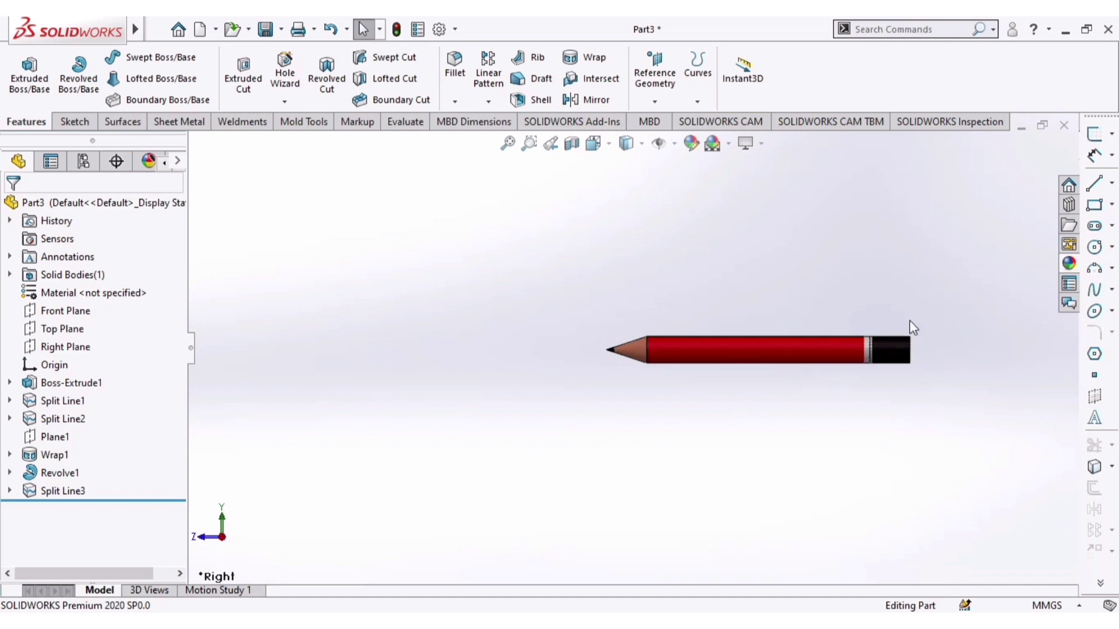
{"action": "scroll", "coordinate": [910, 321], "scroll_direction": "down", "scroll_amount": 2}
{"action": "mouse_move", "coordinate": [788, 424]}
{"action": "middle_mouse_down"}
{"action": "mouse_move", "coordinate": [752, 271]}
{"action": "mouse_move", "coordinate": [704, 282]}
{"action": "middle_mouse_up"}
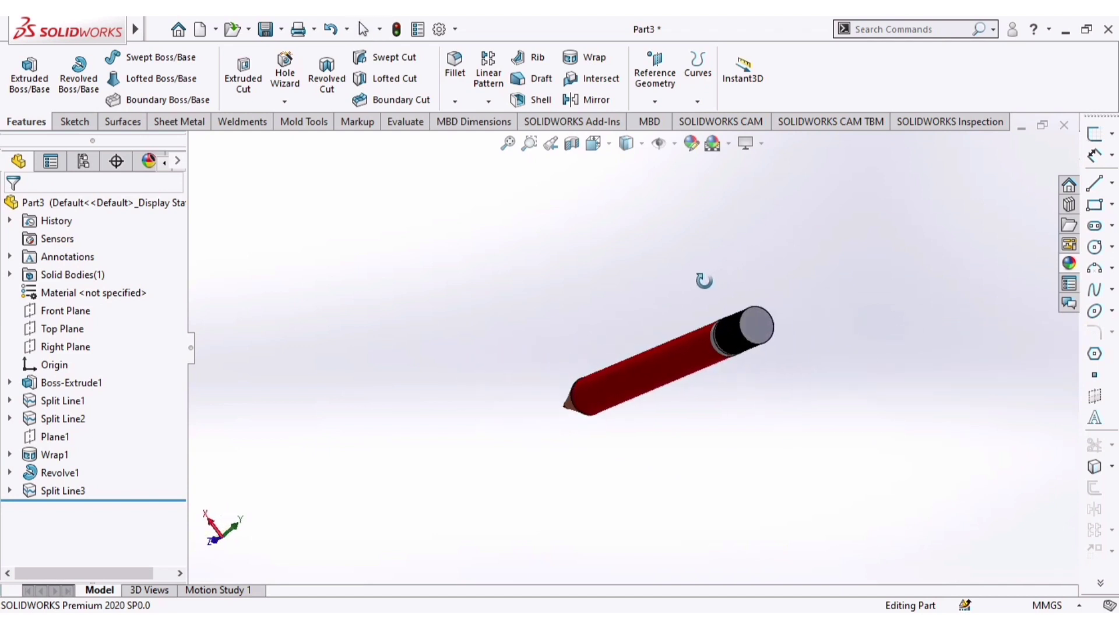
{"action": "scroll", "coordinate": [770, 362], "scroll_direction": "down", "scroll_amount": 5}
{"action": "middle_click_drag", "start_coordinate": [801, 330], "coordinate": [811, 309]}
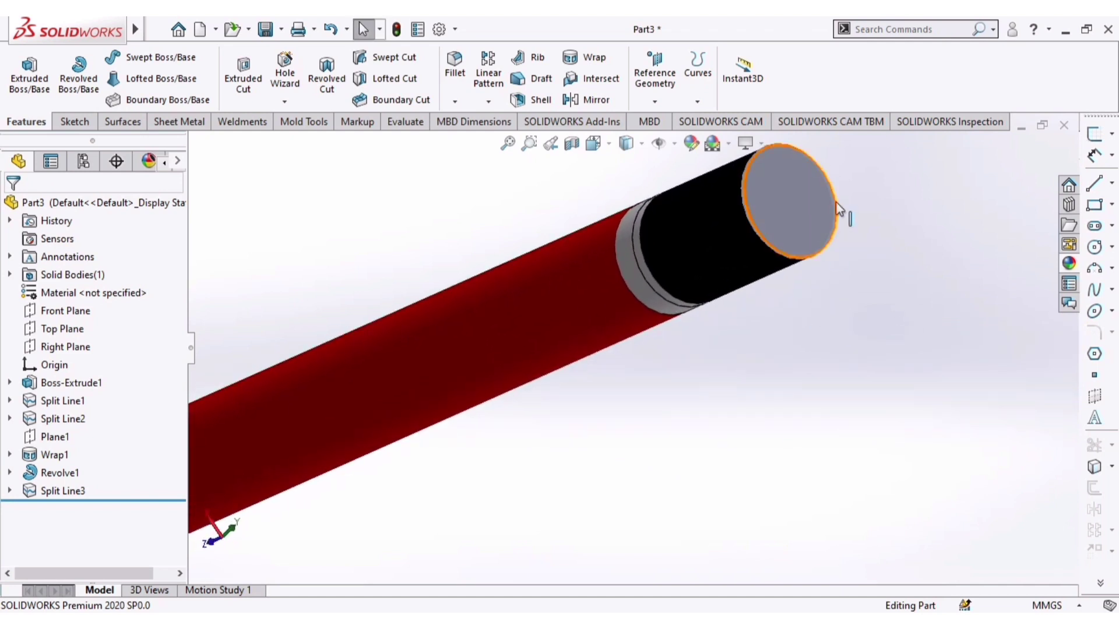
{"action": "scroll", "coordinate": [849, 263], "scroll_direction": "up", "scroll_amount": 2}
{"action": "mouse_move", "coordinate": [849, 263]}
{"action": "middle_mouse_down"}
{"action": "mouse_move", "coordinate": [861, 263]}
{"action": "mouse_move", "coordinate": [859, 275]}
{"action": "mouse_move", "coordinate": [839, 282]}
{"action": "mouse_move", "coordinate": [807, 337]}
{"action": "mouse_move", "coordinate": [803, 293]}
{"action": "middle_mouse_up"}
{"action": "scroll", "coordinate": [779, 278], "scroll_direction": "down", "scroll_amount": 2}
{"action": "scroll", "coordinate": [825, 304], "scroll_direction": "up", "scroll_amount": 2}
{"action": "scroll", "coordinate": [823, 312], "scroll_direction": "up", "scroll_amount": 3}
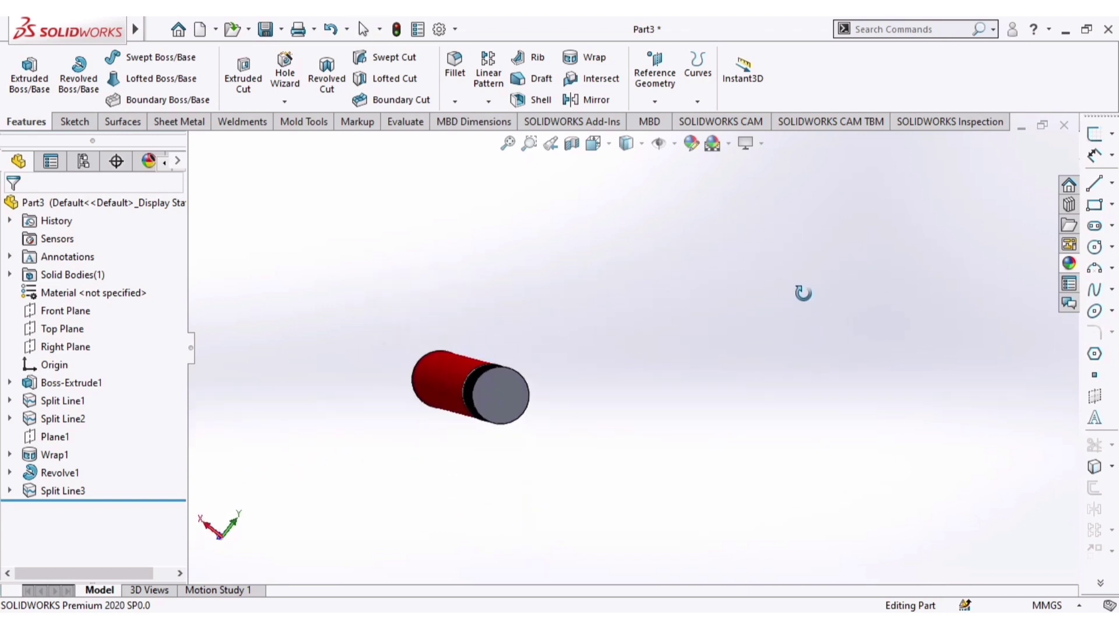
- Add a dome to the flat face at the pencil's black end, increasing the dome height from its default
{"action": "left_click", "coordinate": [502, 393]}
{"action": "mouse_move", "coordinate": [629, 393]}
{"action": "middle_mouse_down"}
{"action": "mouse_move", "coordinate": [701, 385]}
{"action": "mouse_move", "coordinate": [734, 364]}
{"action": "mouse_move", "coordinate": [764, 371]}
{"action": "middle_mouse_up"}
{"action": "scroll", "coordinate": [791, 375], "scroll_direction": "down", "scroll_amount": 5}
{"action": "mouse_move", "coordinate": [854, 358]}
{"action": "middle_mouse_down"}
{"action": "mouse_move", "coordinate": [811, 332]}
{"action": "mouse_move", "coordinate": [782, 369]}
{"action": "middle_mouse_up"}
{"action": "left_click", "coordinate": [782, 375]}
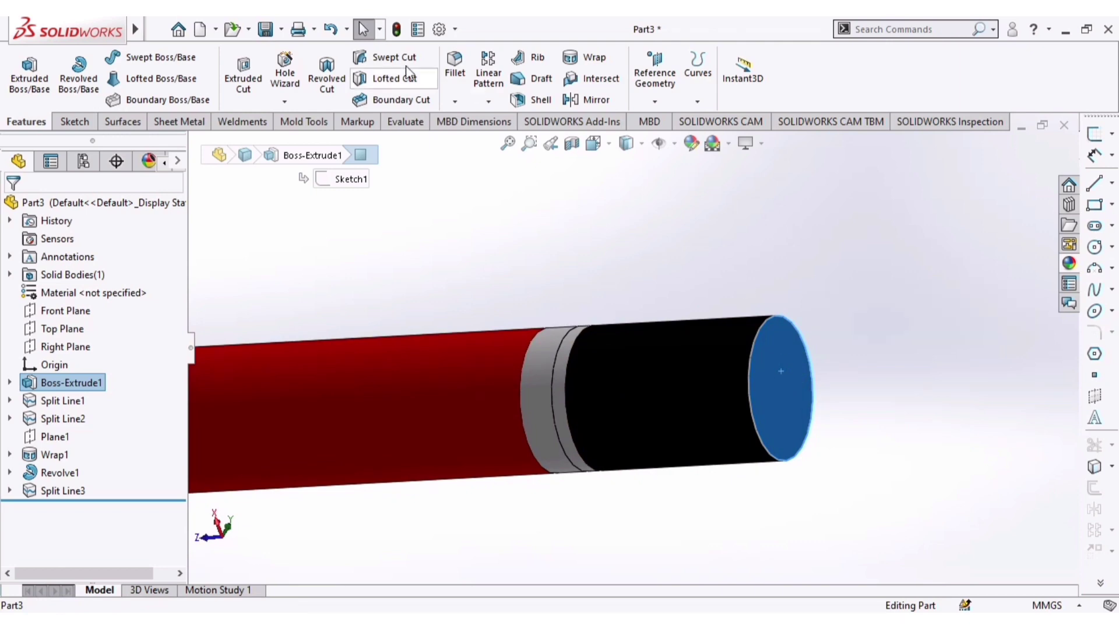
{"action": "mouse_move", "coordinate": [87, 29]}
{"action": "left_click", "coordinate": [252, 29]}
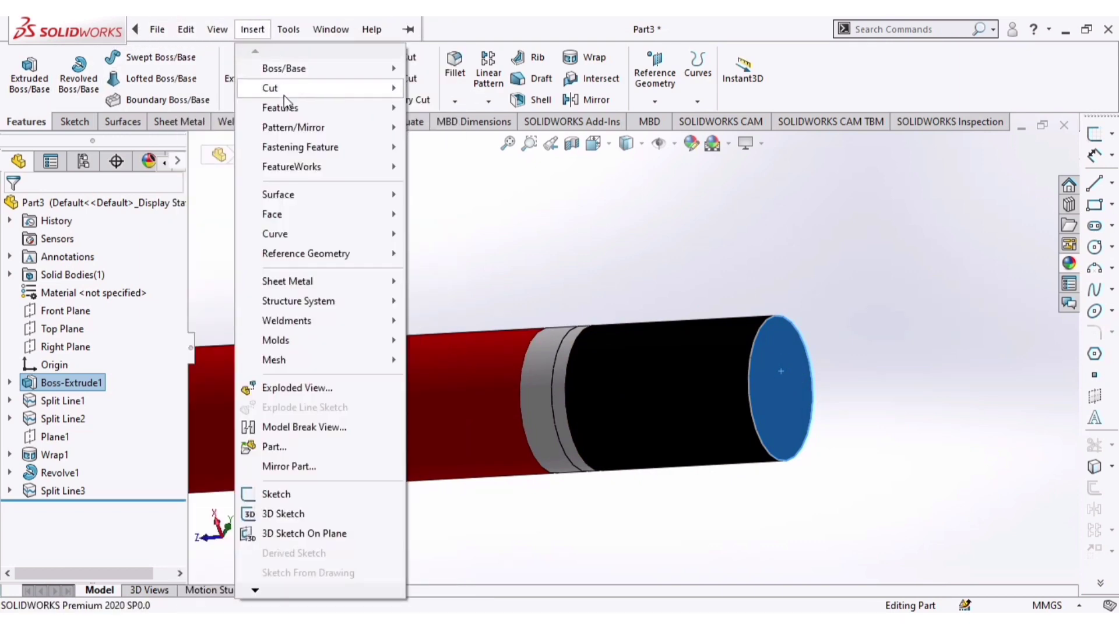
{"action": "mouse_move", "coordinate": [357, 112]}
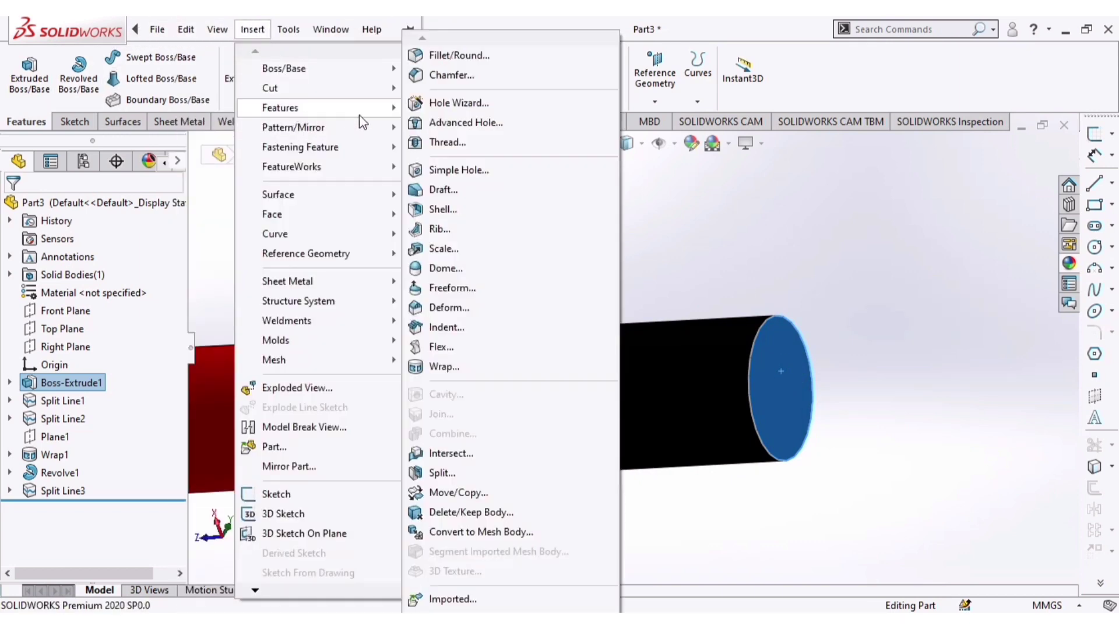
{"action": "left_click", "coordinate": [446, 270]}
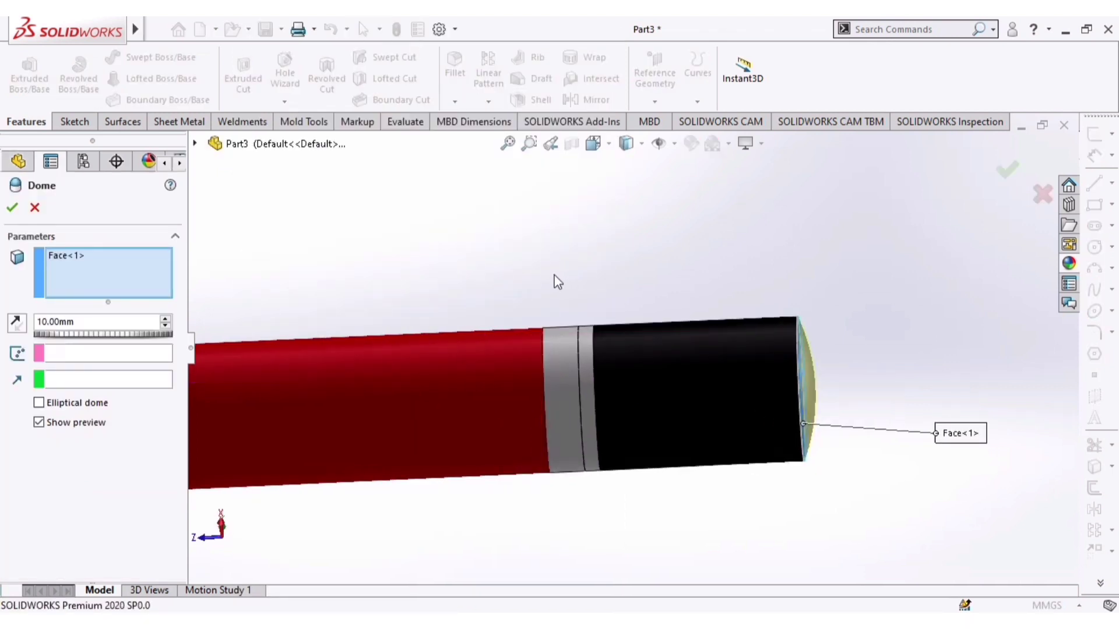
{"action": "left_click", "coordinate": [166, 319]}
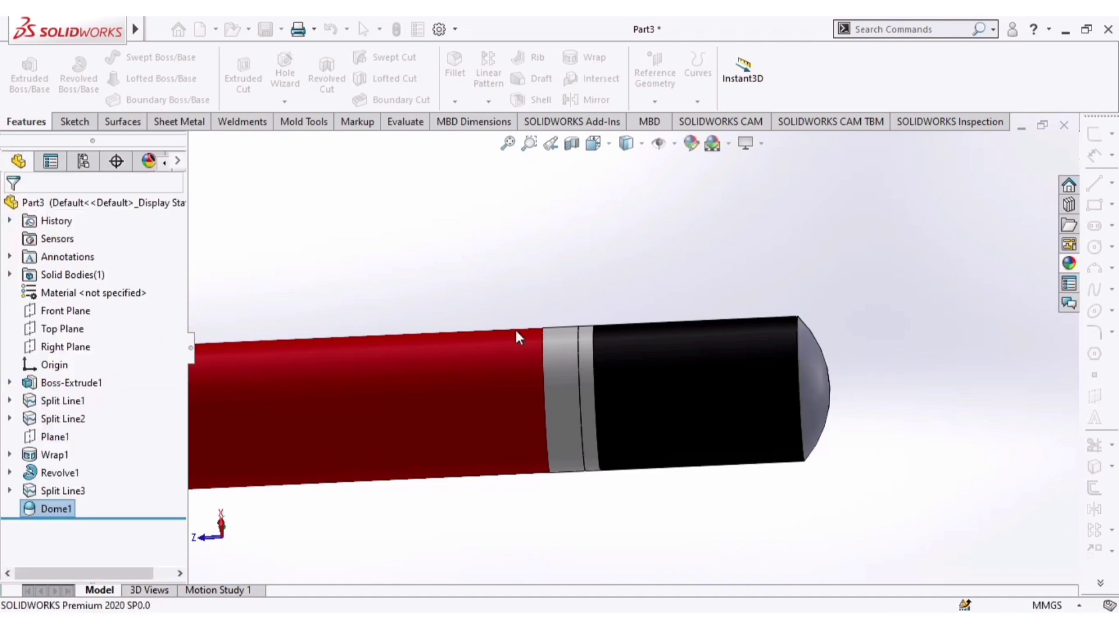
- Apply a light orange colour from the standard palette to the domed end face
{"action": "scroll", "coordinate": [709, 340], "scroll_direction": "up", "scroll_amount": 6}
{"action": "mouse_move", "coordinate": [814, 332]}
{"action": "middle_mouse_down"}
{"action": "mouse_move", "coordinate": [717, 440]}
{"action": "mouse_move", "coordinate": [789, 454]}
{"action": "mouse_move", "coordinate": [779, 372]}
{"action": "middle_mouse_up"}
{"action": "scroll", "coordinate": [641, 458], "scroll_direction": "down", "scroll_amount": 3}
{"action": "scroll", "coordinate": [640, 457], "scroll_direction": "down", "scroll_amount": 2}
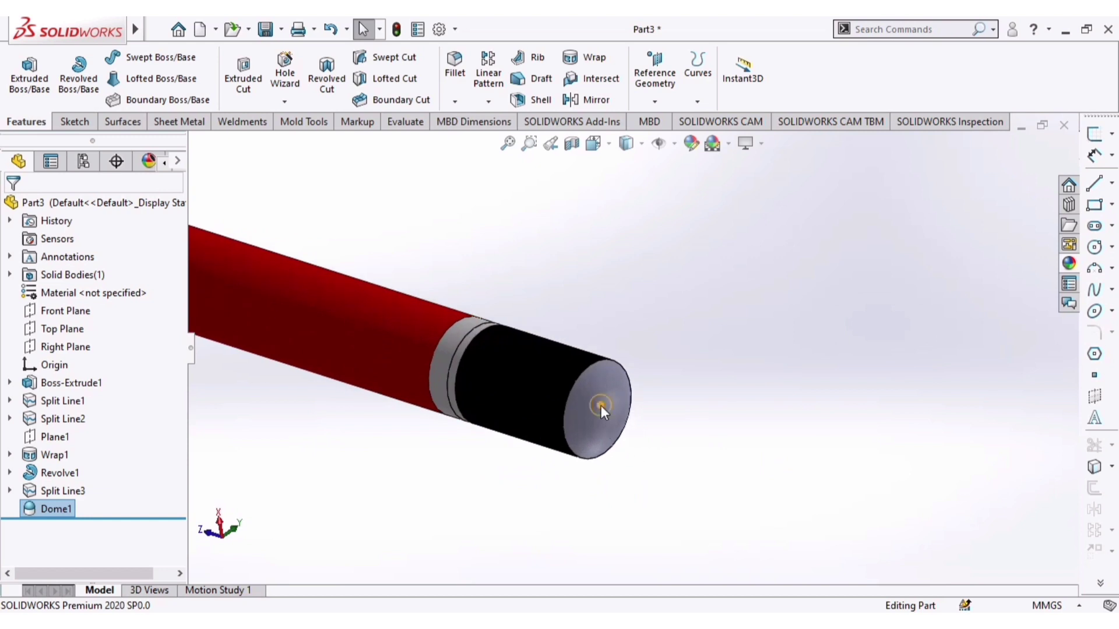
{"action": "left_click", "coordinate": [602, 405]}
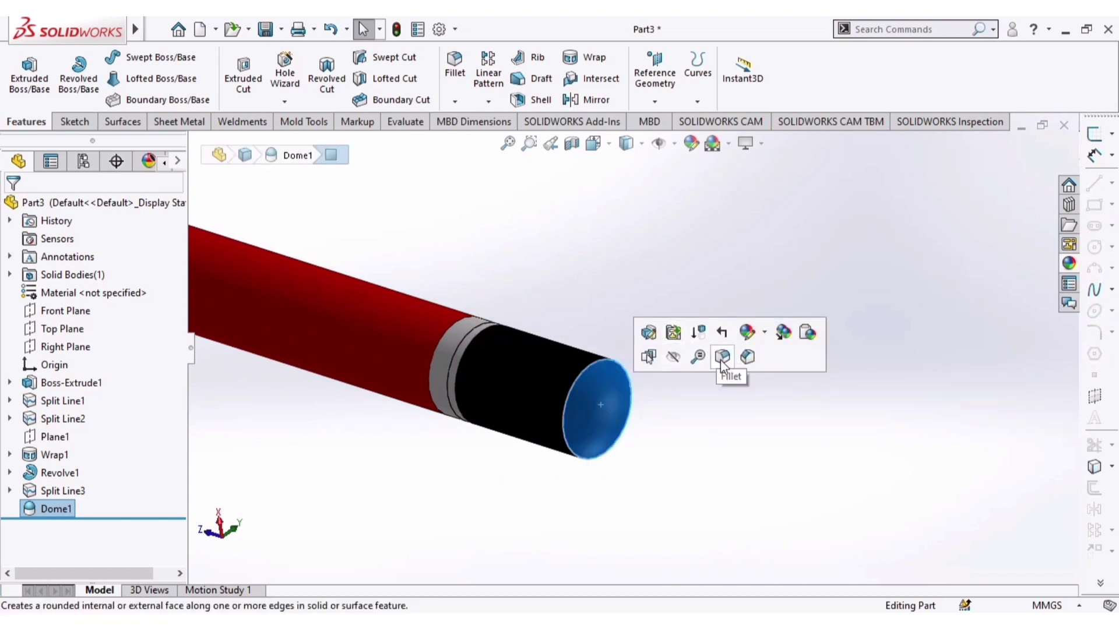
{"action": "left_click", "coordinate": [747, 334]}
{"action": "left_click", "coordinate": [768, 386]}
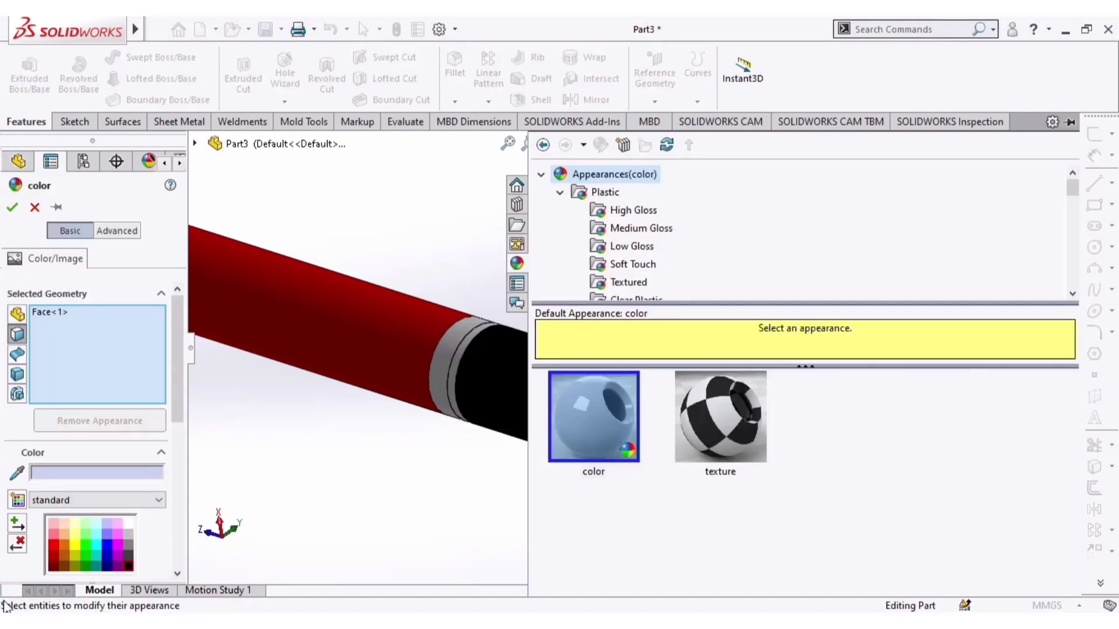
{"action": "left_click", "coordinate": [68, 534]}
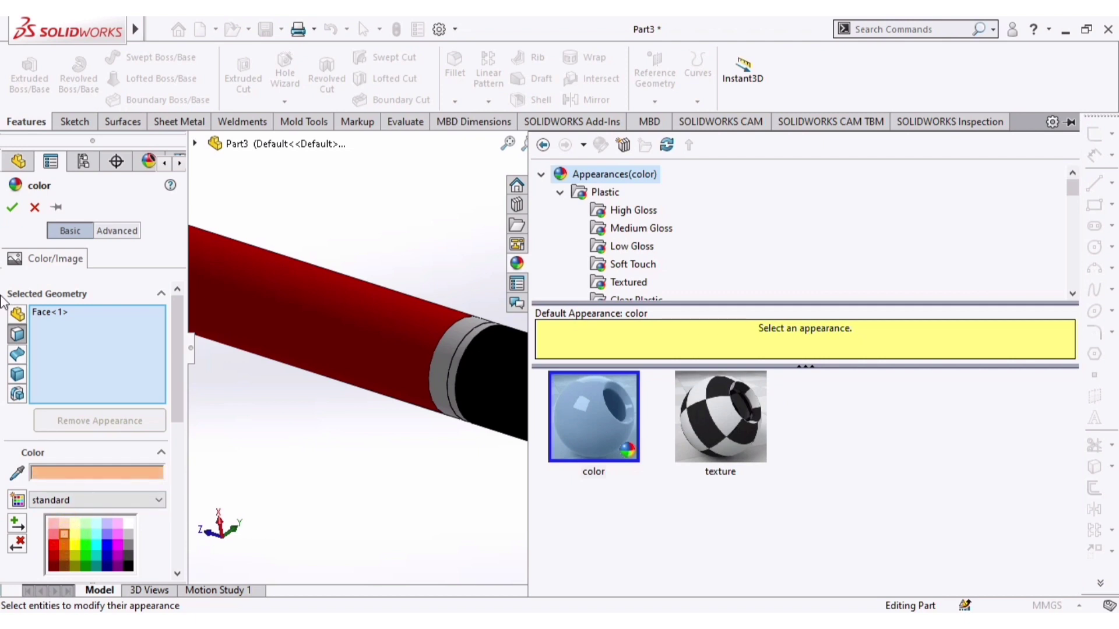
{"action": "left_click", "coordinate": [13, 205]}
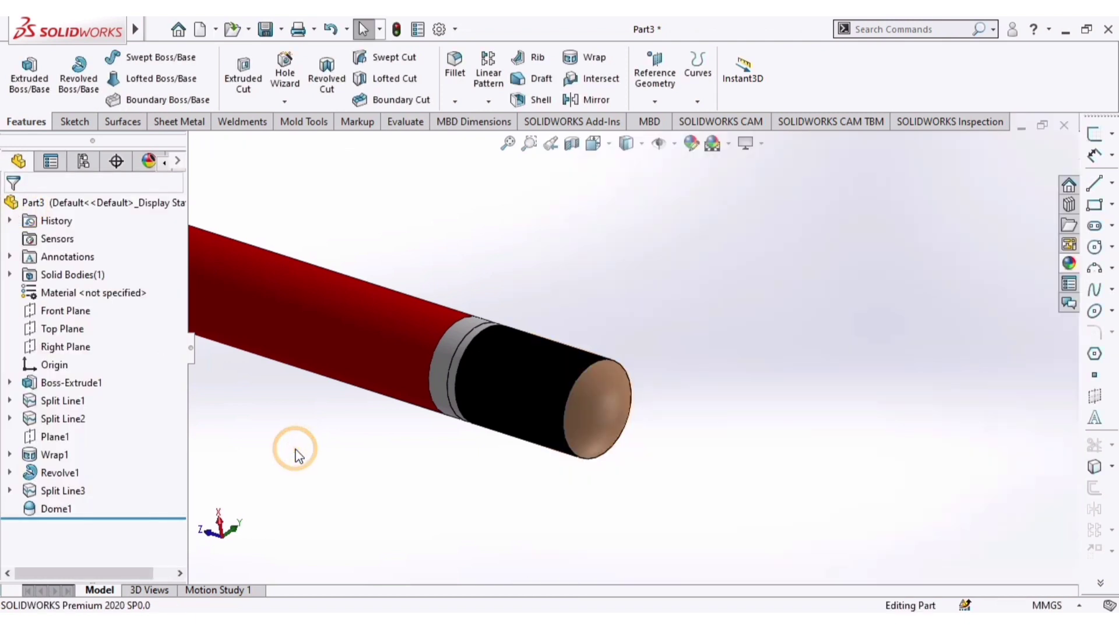
- Examine the pencil's domed end, striped body and sharpened tip from different angles and distances
{"action": "middle_click_drag", "start_coordinate": [670, 443], "coordinate": [594, 412]}
{"action": "left_click", "coordinate": [558, 391]}
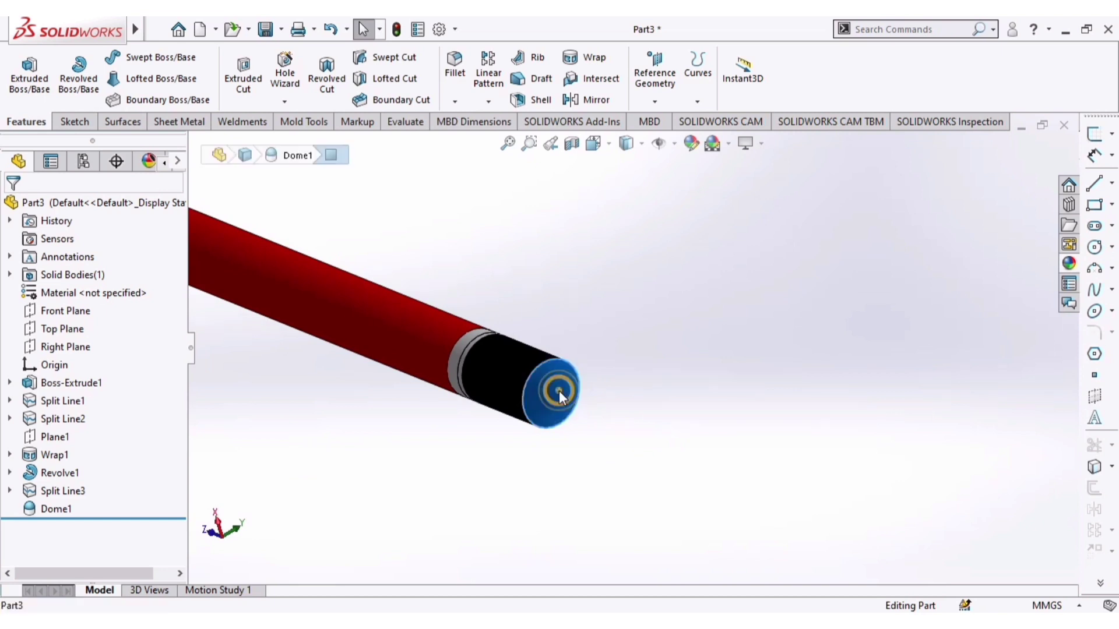
{"action": "left_click", "coordinate": [662, 442]}
{"action": "scroll", "coordinate": [662, 454], "scroll_direction": "up", "scroll_amount": 5}
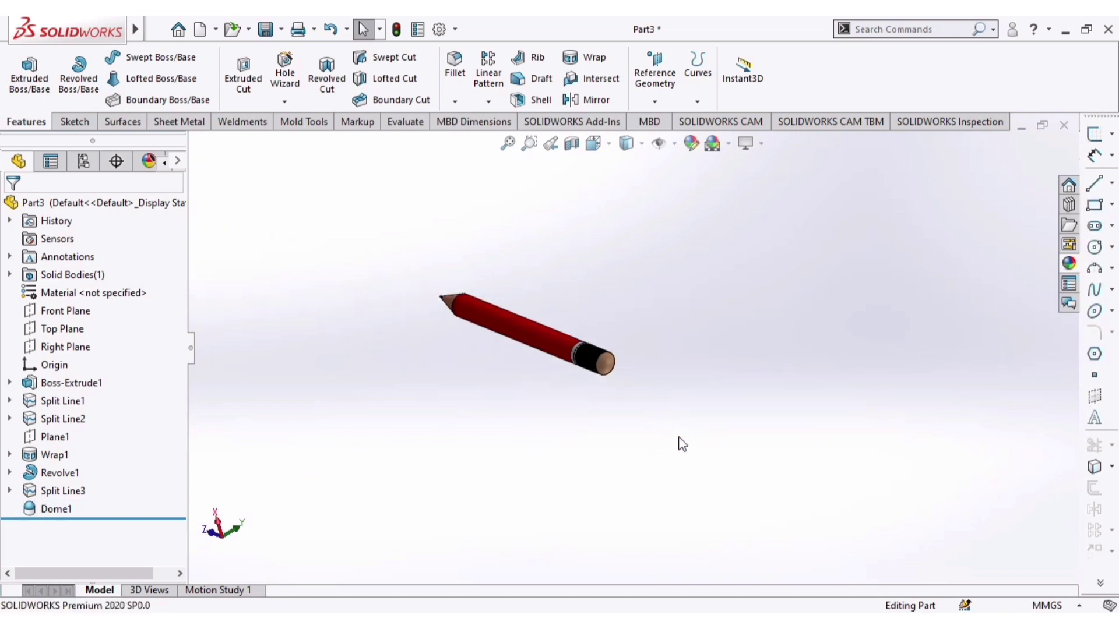
{"action": "mouse_move", "coordinate": [677, 442]}
{"action": "middle_mouse_down"}
{"action": "mouse_move", "coordinate": [605, 500]}
{"action": "mouse_move", "coordinate": [542, 485]}
{"action": "middle_mouse_up"}
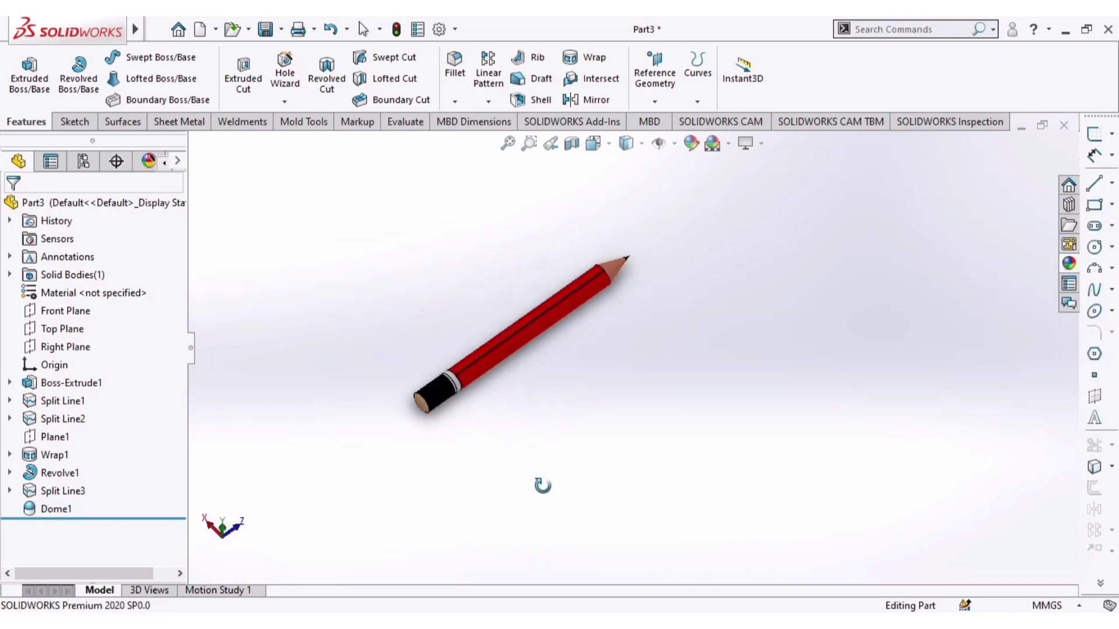
{"action": "left_click", "coordinate": [85, 312]}
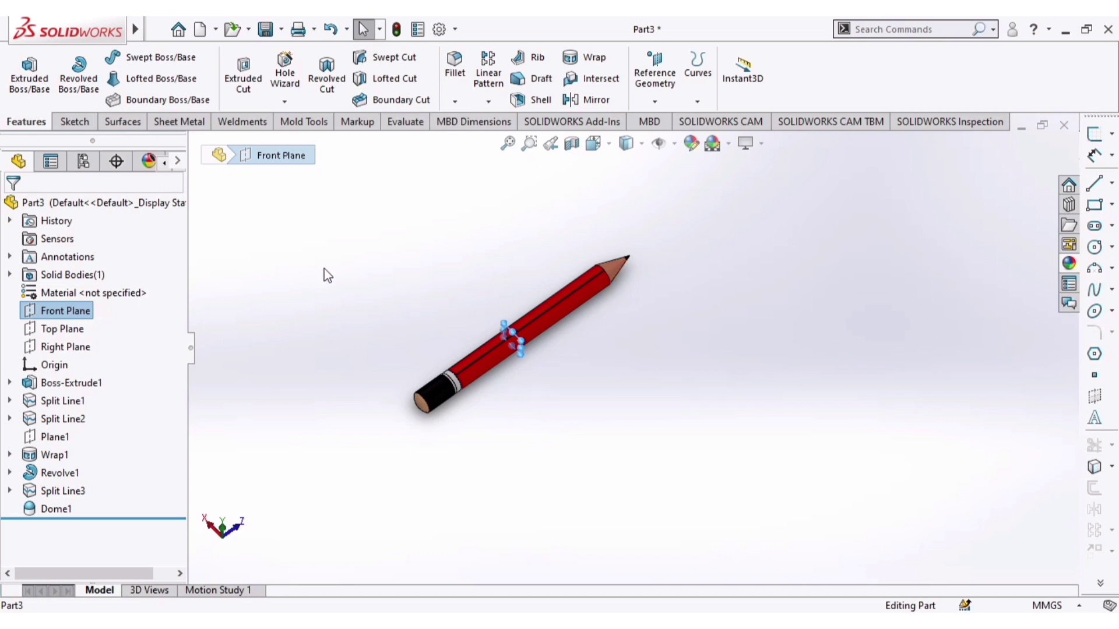
{"action": "key", "text": "Escape"}
{"action": "scroll", "coordinate": [510, 370], "scroll_direction": "down", "scroll_amount": 4}
{"action": "mouse_move", "coordinate": [537, 430]}
{"action": "middle_mouse_down"}
{"action": "mouse_move", "coordinate": [437, 292]}
{"action": "mouse_move", "coordinate": [567, 244]}
{"action": "mouse_move", "coordinate": [781, 289]}
{"action": "mouse_move", "coordinate": [803, 470]}
{"action": "mouse_move", "coordinate": [681, 534]}
{"action": "mouse_move", "coordinate": [602, 484]}
{"action": "mouse_move", "coordinate": [690, 292]}
{"action": "mouse_move", "coordinate": [810, 178]}
{"action": "mouse_move", "coordinate": [719, 270]}
{"action": "mouse_move", "coordinate": [782, 352]}
{"action": "middle_mouse_up"}
{"action": "scroll", "coordinate": [552, 320], "scroll_direction": "down", "scroll_amount": 5}
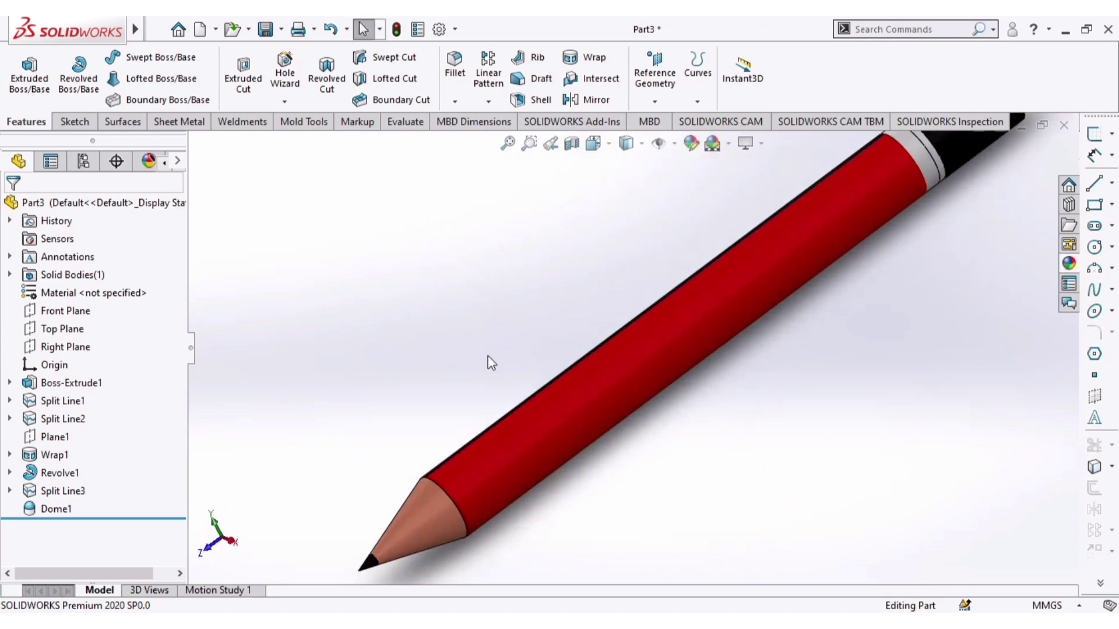
{"action": "scroll", "coordinate": [531, 415], "scroll_direction": "up", "scroll_amount": 2}
{"action": "scroll", "coordinate": [503, 455], "scroll_direction": "down", "scroll_amount": 6}
{"action": "scroll", "coordinate": [530, 460], "scroll_direction": "up", "scroll_amount": 5}
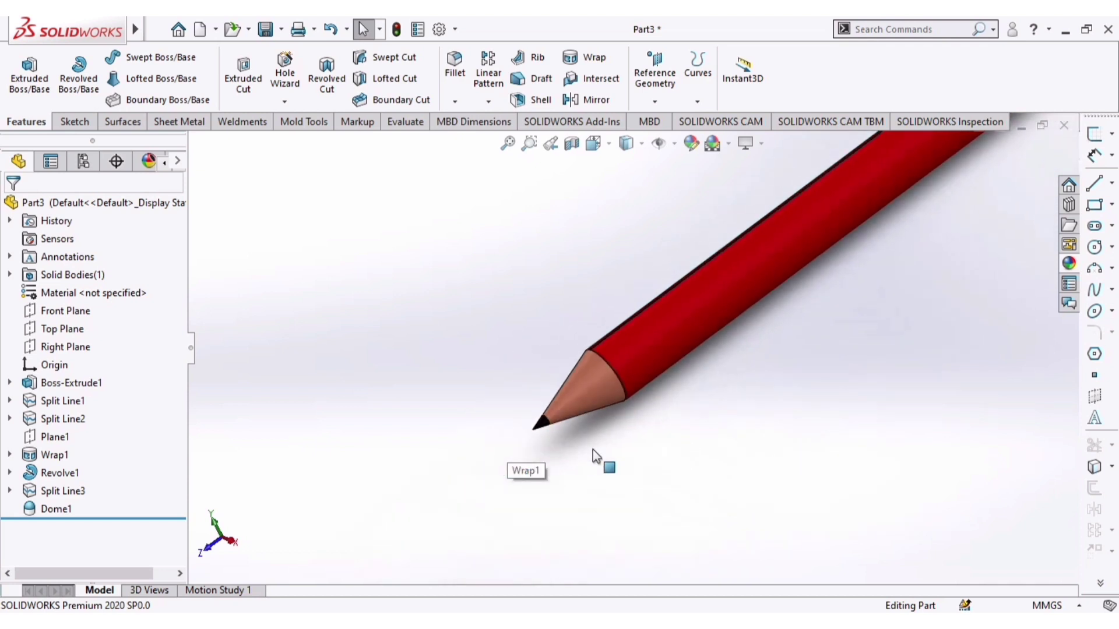
- Display the finished pencil in four viewports showing the front, left, top and trimetric views
{"action": "scroll", "coordinate": [593, 449], "scroll_direction": "up", "scroll_amount": 3}
{"action": "mouse_move", "coordinate": [739, 369]}
{"action": "middle_mouse_down"}
{"action": "mouse_move", "coordinate": [804, 384]}
{"action": "mouse_move", "coordinate": [792, 437]}
{"action": "mouse_move", "coordinate": [816, 537]}
{"action": "mouse_move", "coordinate": [745, 302]}
{"action": "mouse_move", "coordinate": [776, 370]}
{"action": "mouse_move", "coordinate": [732, 422]}
{"action": "mouse_move", "coordinate": [801, 363]}
{"action": "mouse_move", "coordinate": [761, 324]}
{"action": "mouse_move", "coordinate": [732, 418]}
{"action": "mouse_move", "coordinate": [744, 370]}
{"action": "mouse_move", "coordinate": [768, 403]}
{"action": "middle_mouse_up"}
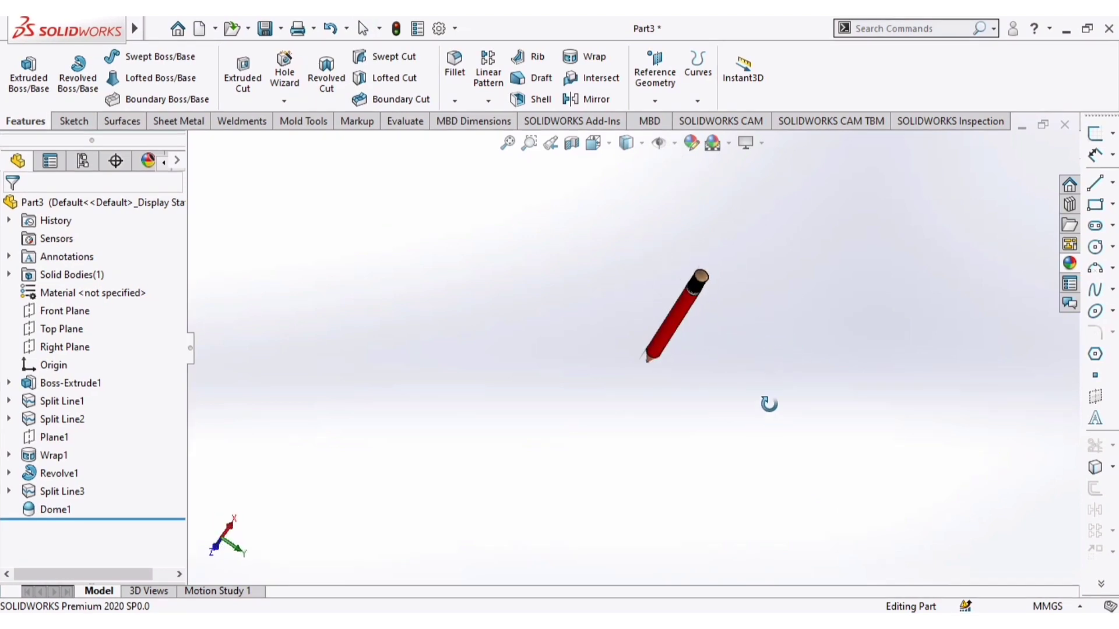
{"action": "scroll", "coordinate": [657, 316], "scroll_direction": "down", "scroll_amount": 2}
{"action": "scroll", "coordinate": [566, 446], "scroll_direction": "down", "scroll_amount": 4}
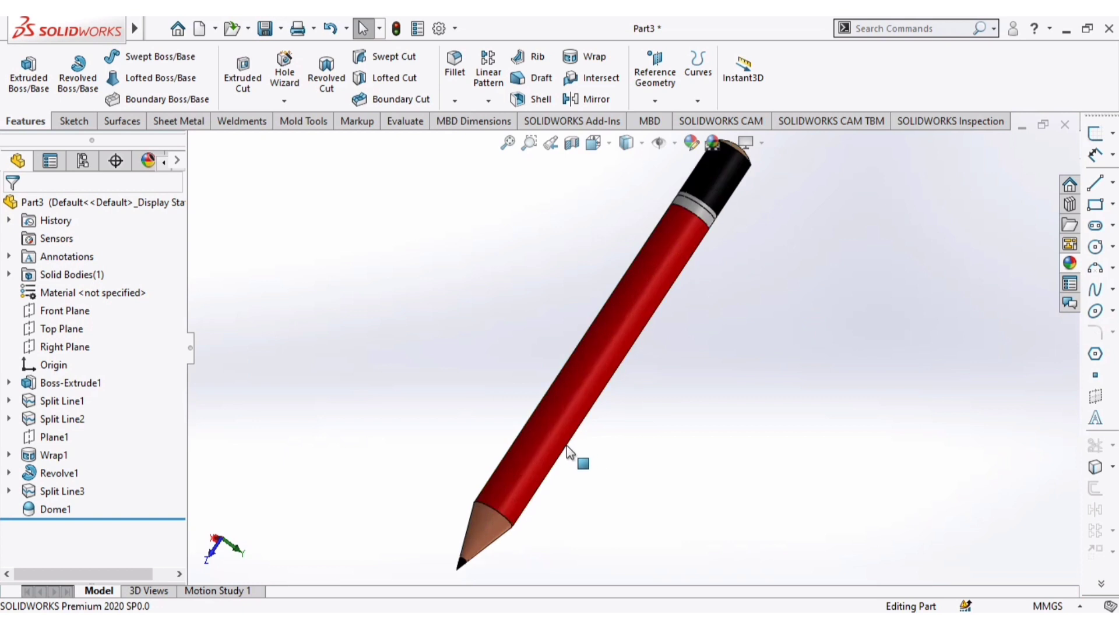
{"action": "scroll", "coordinate": [575, 443], "scroll_direction": "down", "scroll_amount": 2}
{"action": "scroll", "coordinate": [640, 338], "scroll_direction": "up", "scroll_amount": 2}
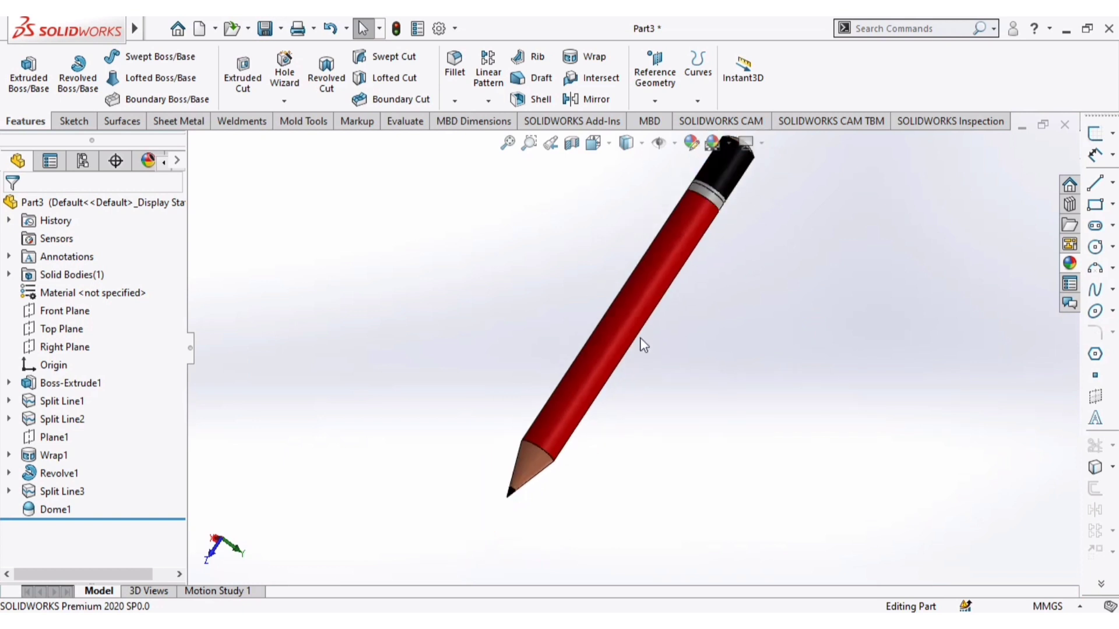
{"action": "scroll", "coordinate": [658, 319], "scroll_direction": "up", "scroll_amount": 1}
{"action": "left_click", "coordinate": [594, 144]}
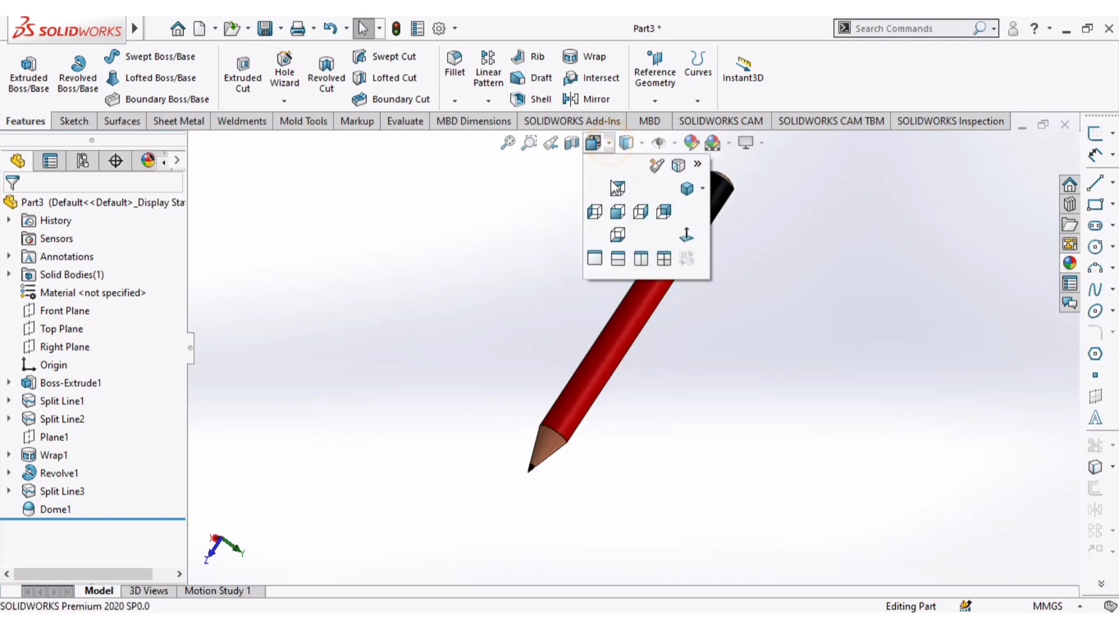
{"action": "left_click", "coordinate": [665, 259]}
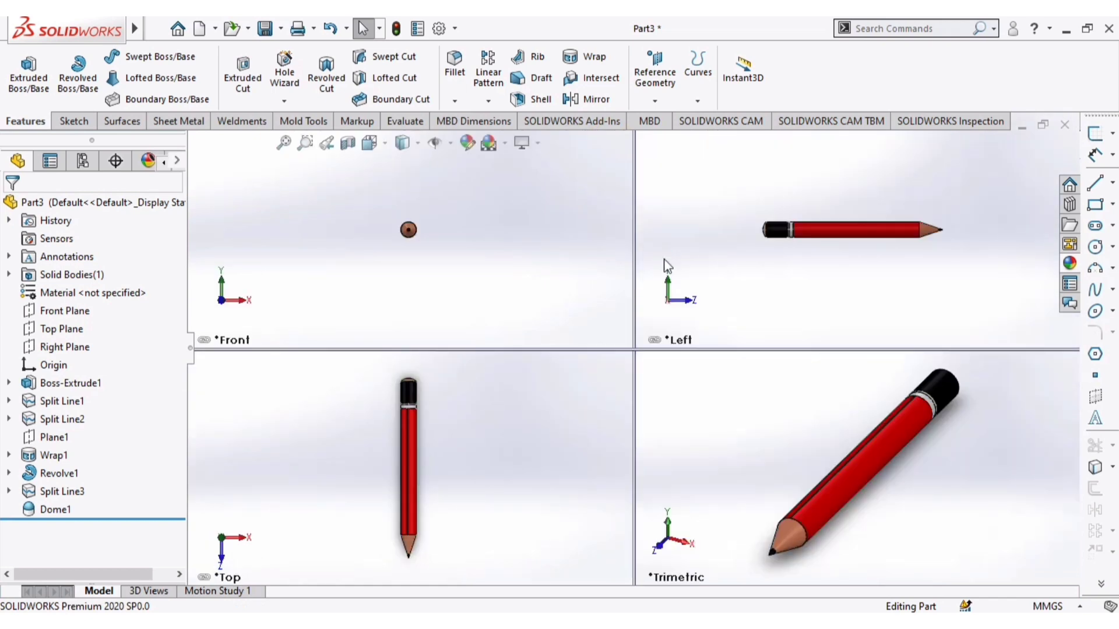